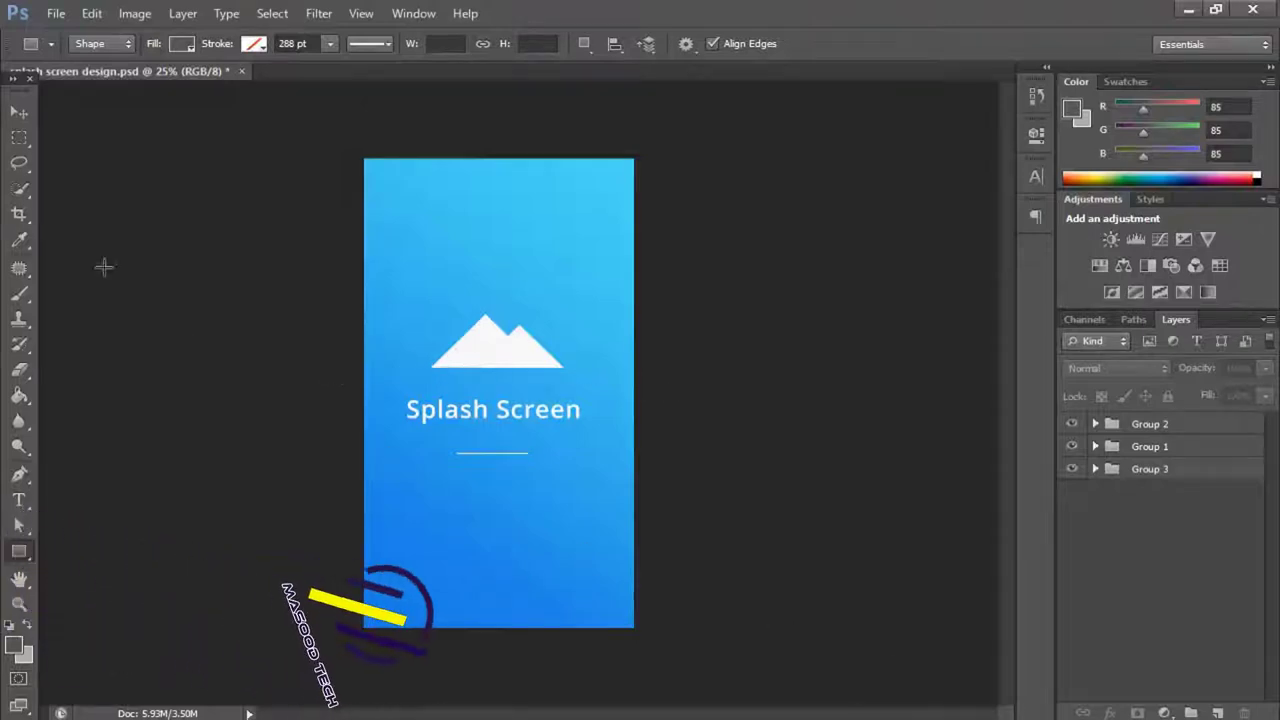
Create a new white 1080 × 1920 px document at 72 ppi
click(56, 13)
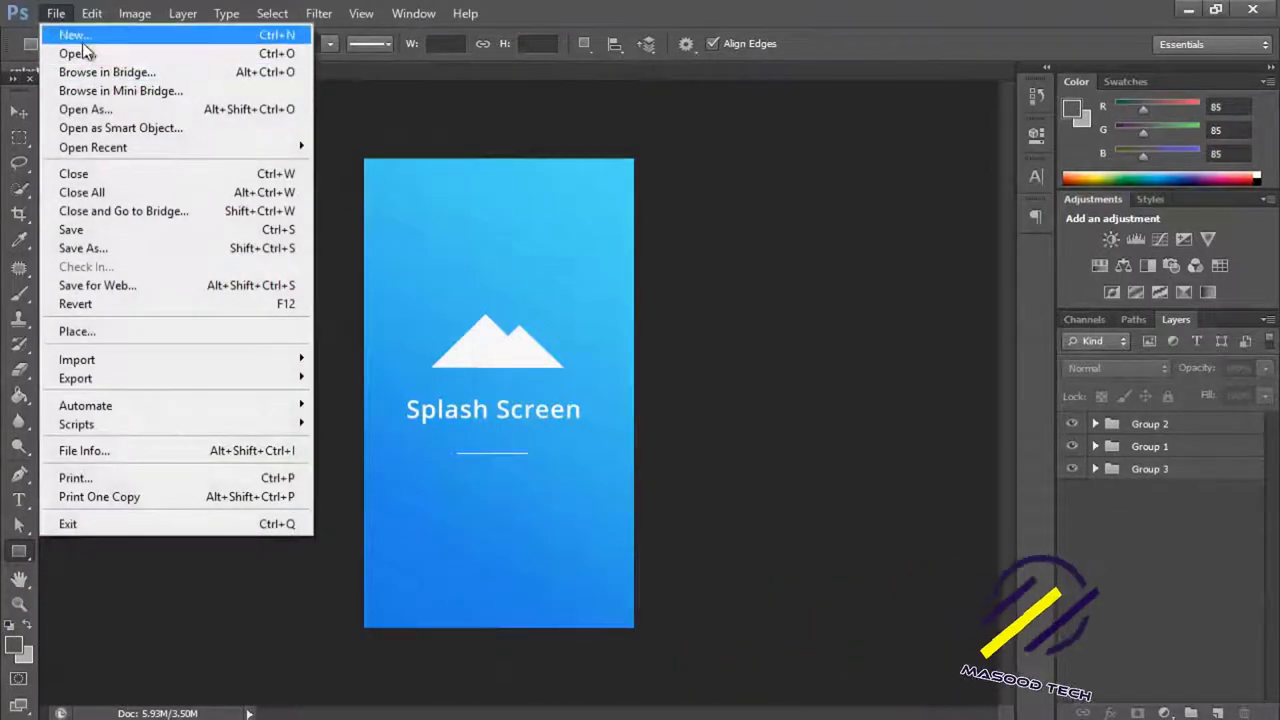
click(83, 43)
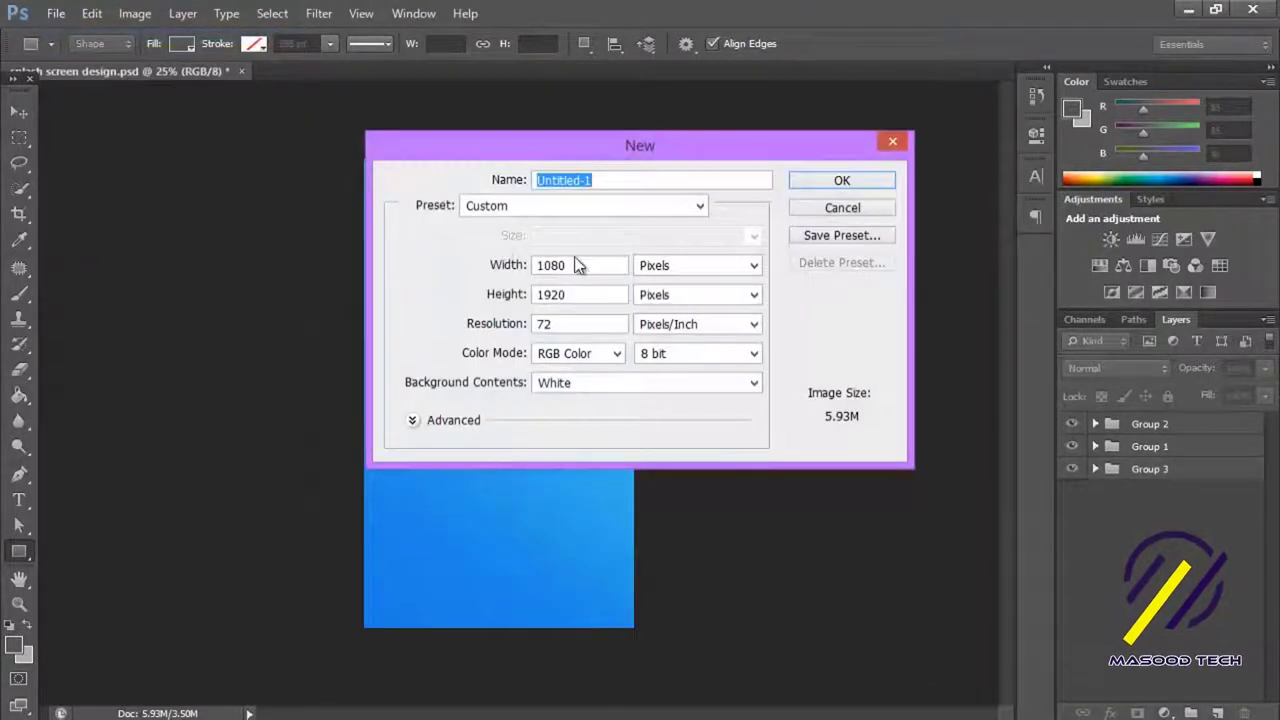
double_click(580, 265)
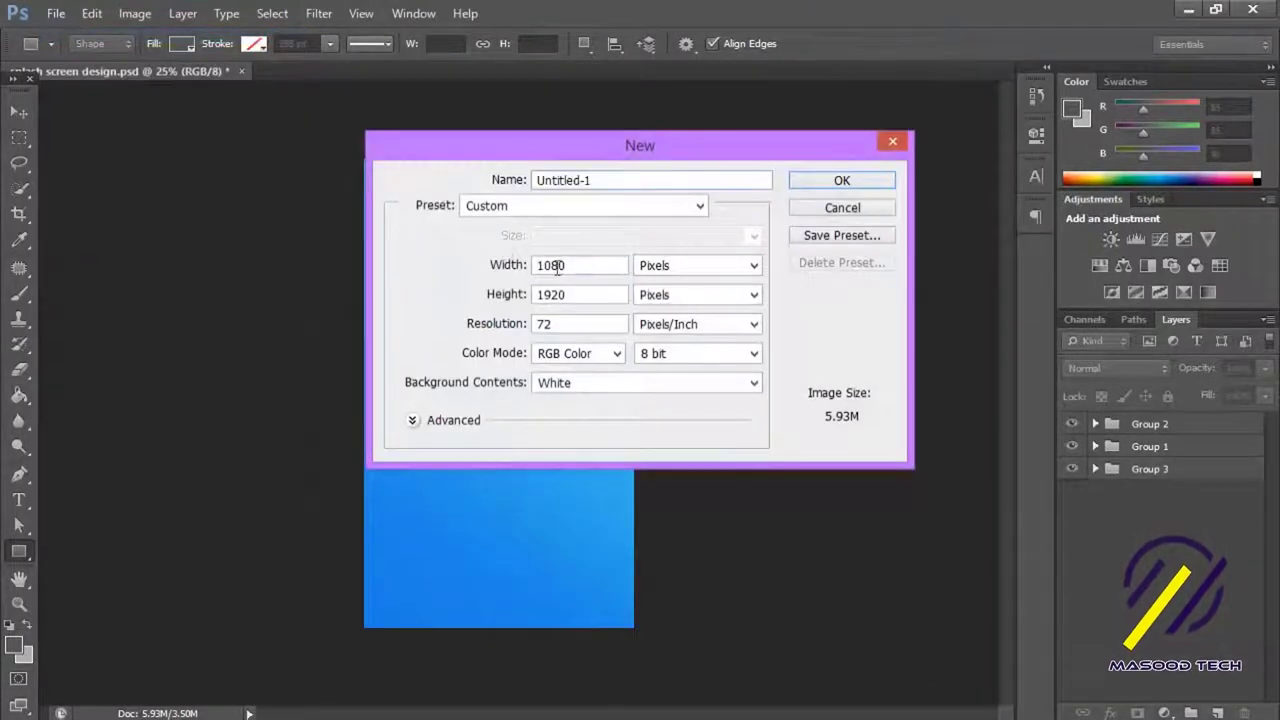
double_click(540, 323)
click(836, 179)
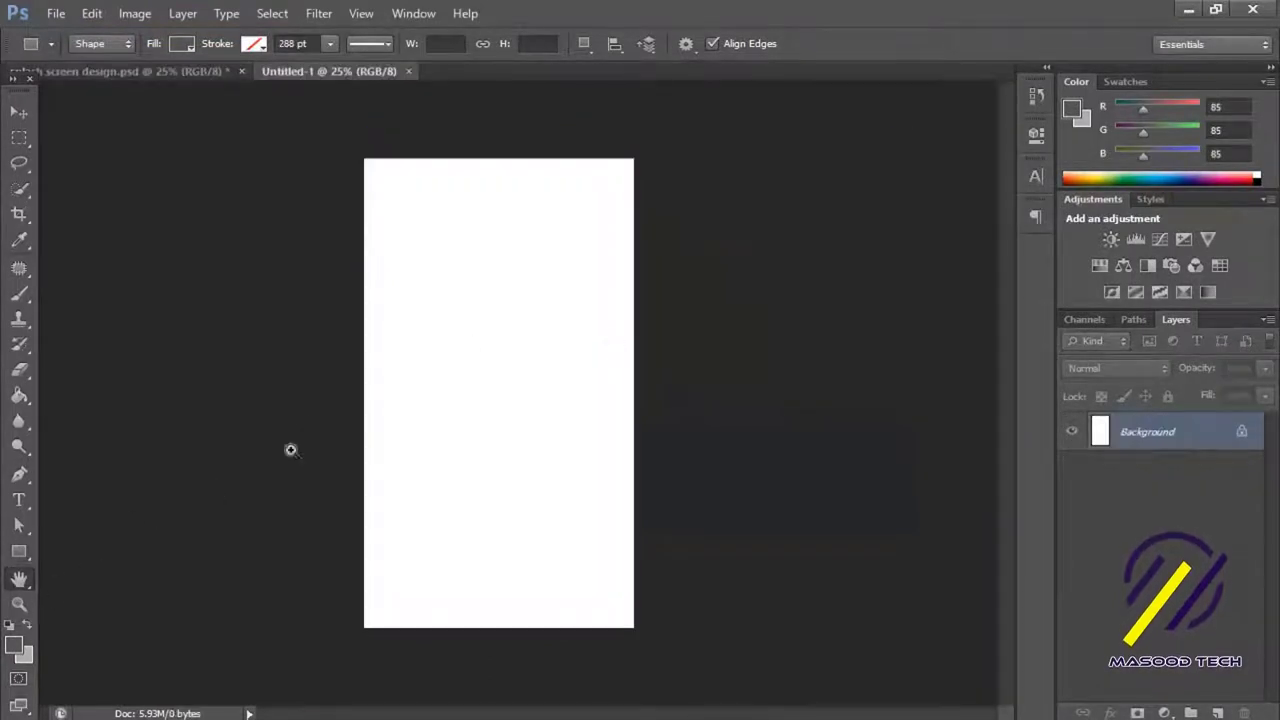
Convert the locked Background into an editable Layer 0
key(h)
scroll(500, 317, up, 1)
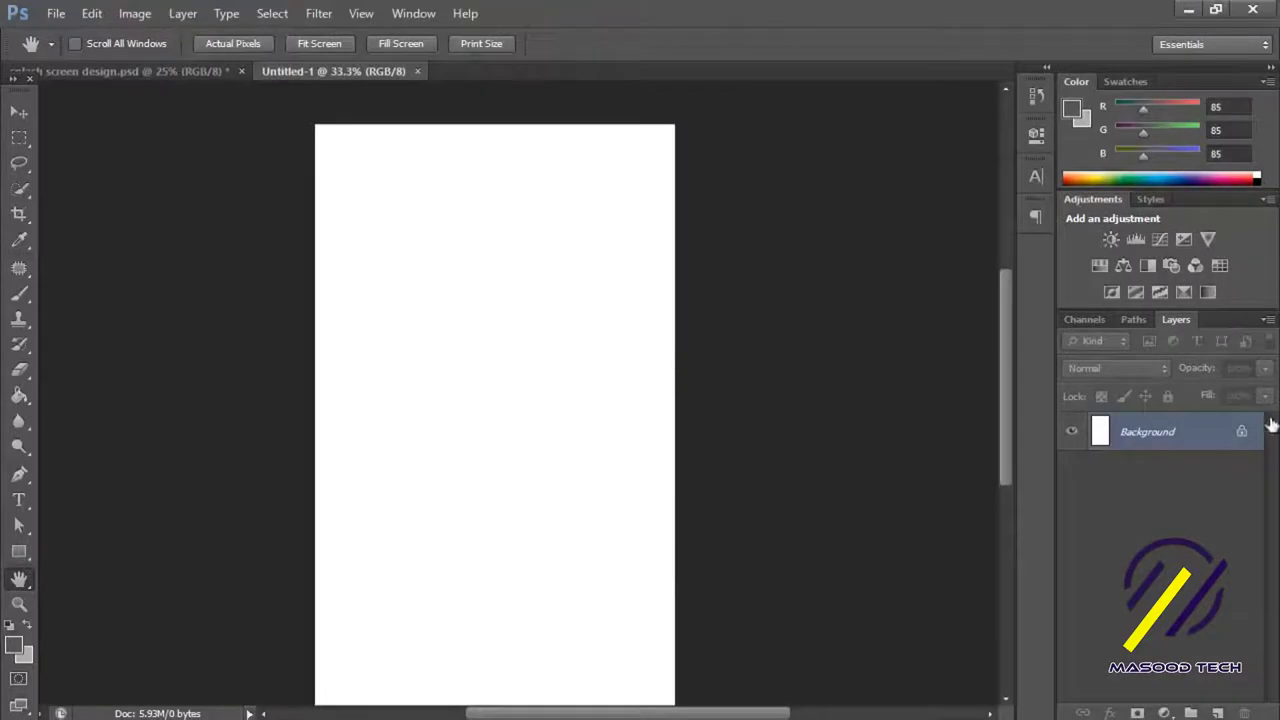
double_click(1242, 434)
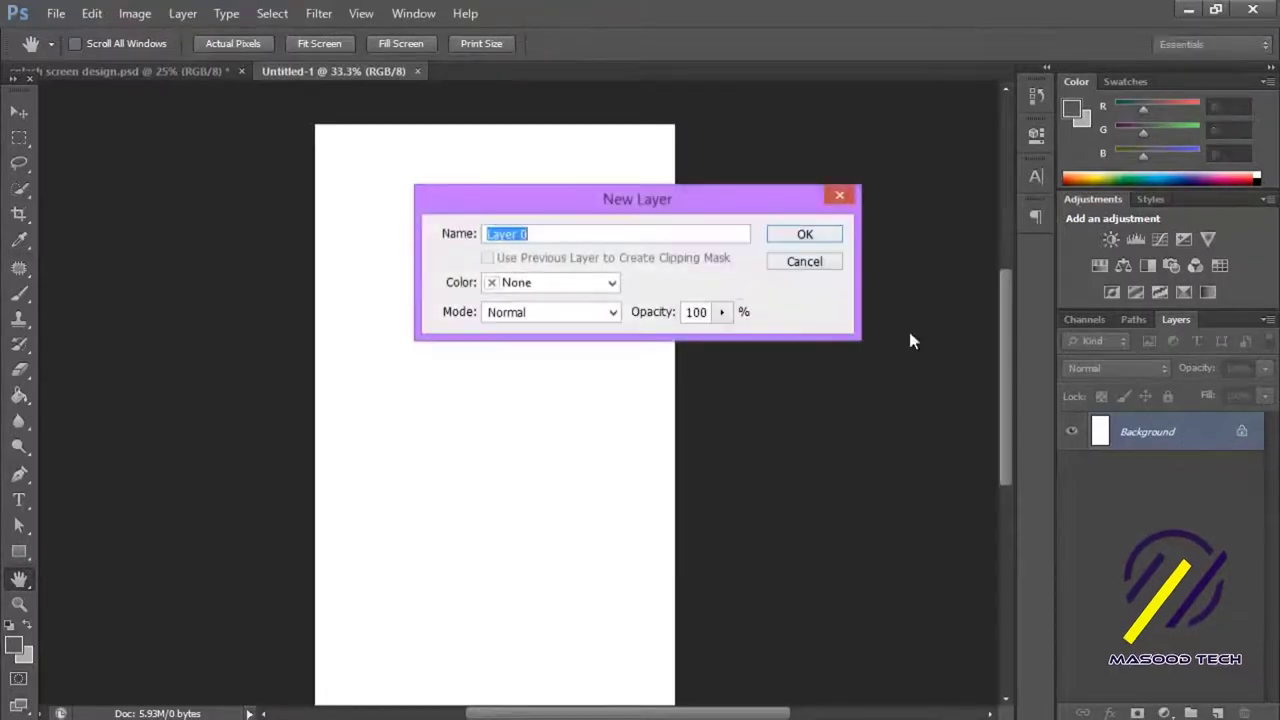
click(807, 240)
scroll(703, 318, down, 1)
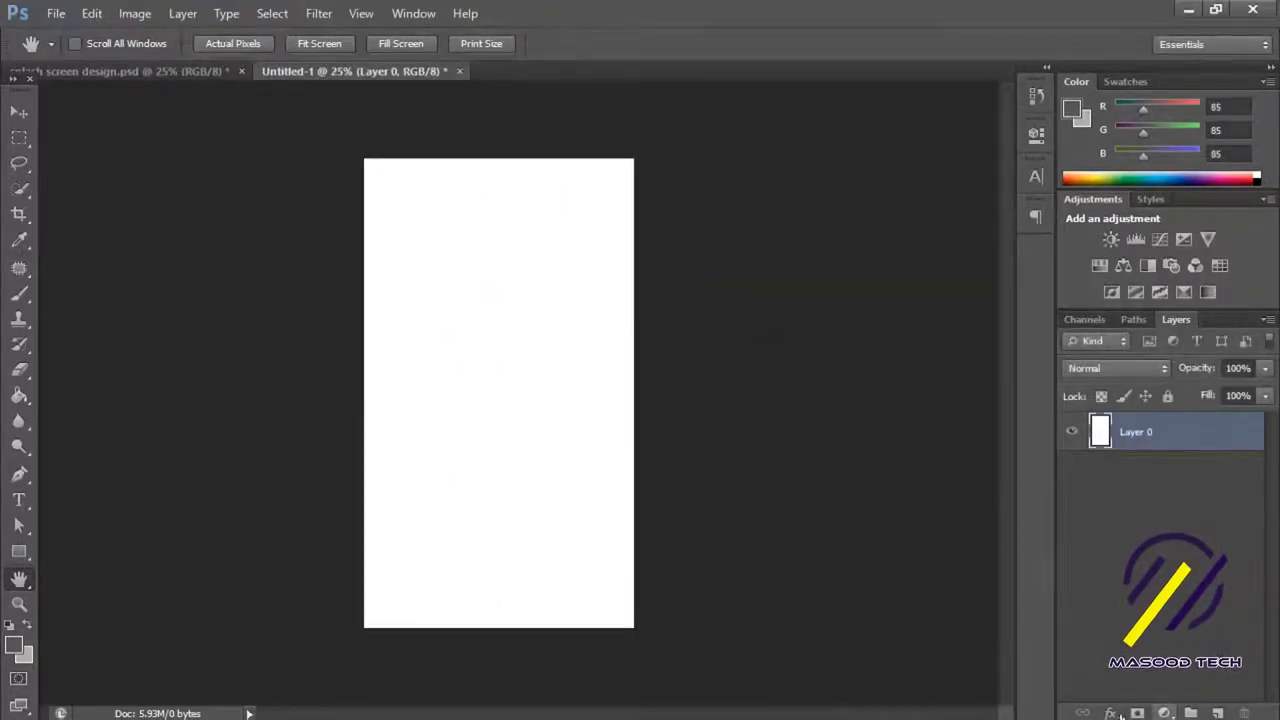
Add a Gradient Overlay to Layer 0 using the blue gradient preset
click(1110, 713)
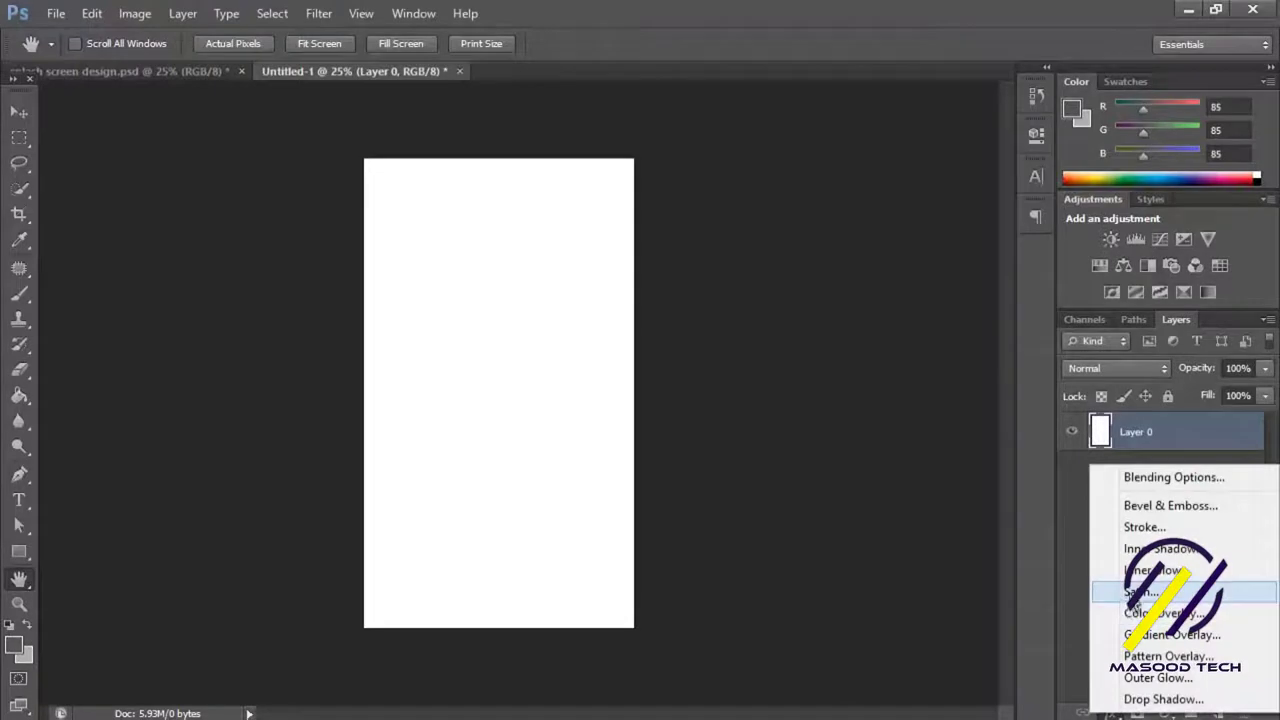
click(1142, 634)
click(998, 298)
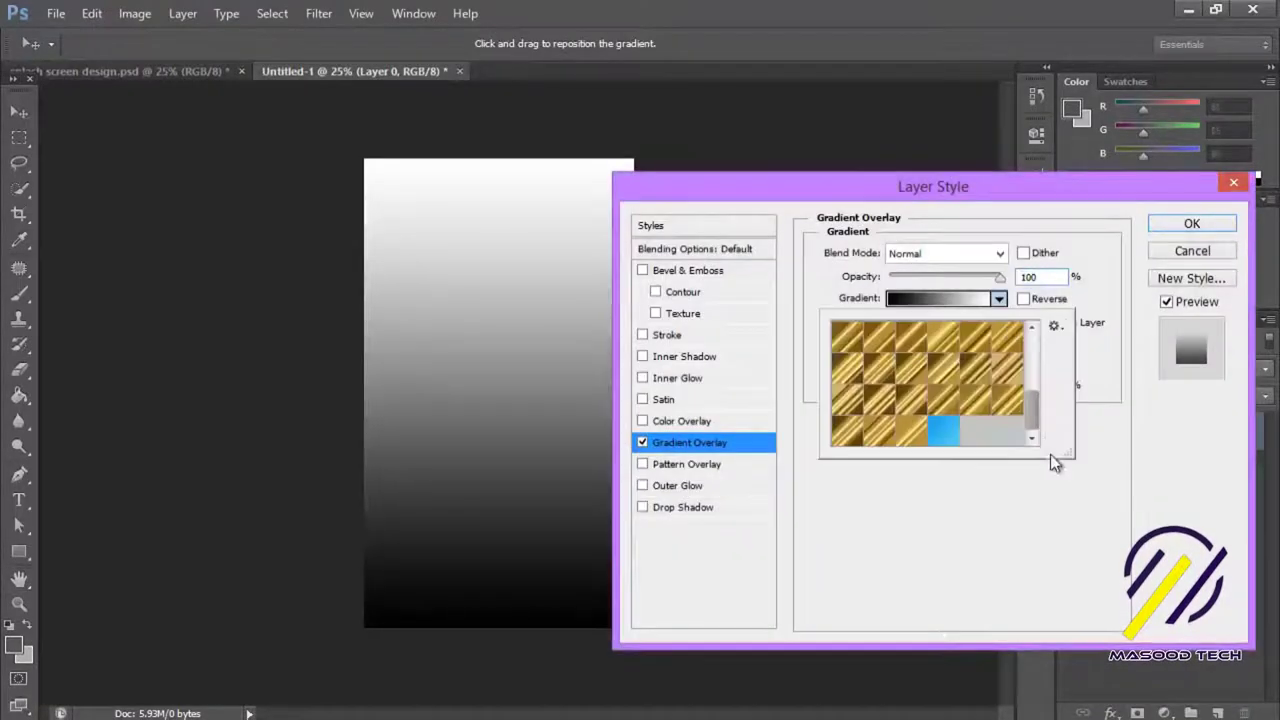
click(942, 432)
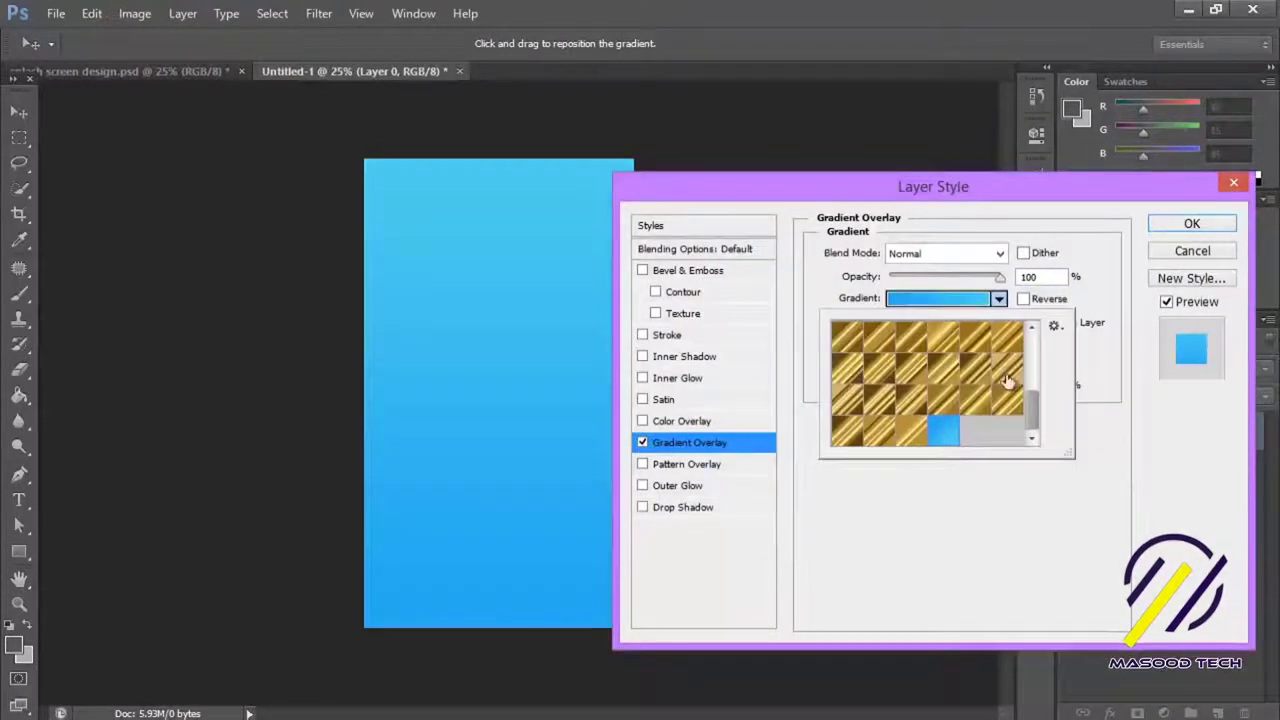
click(998, 298)
Change the gradient's left colour stop to the darker blue 0e75ad
click(933, 299)
click(754, 658)
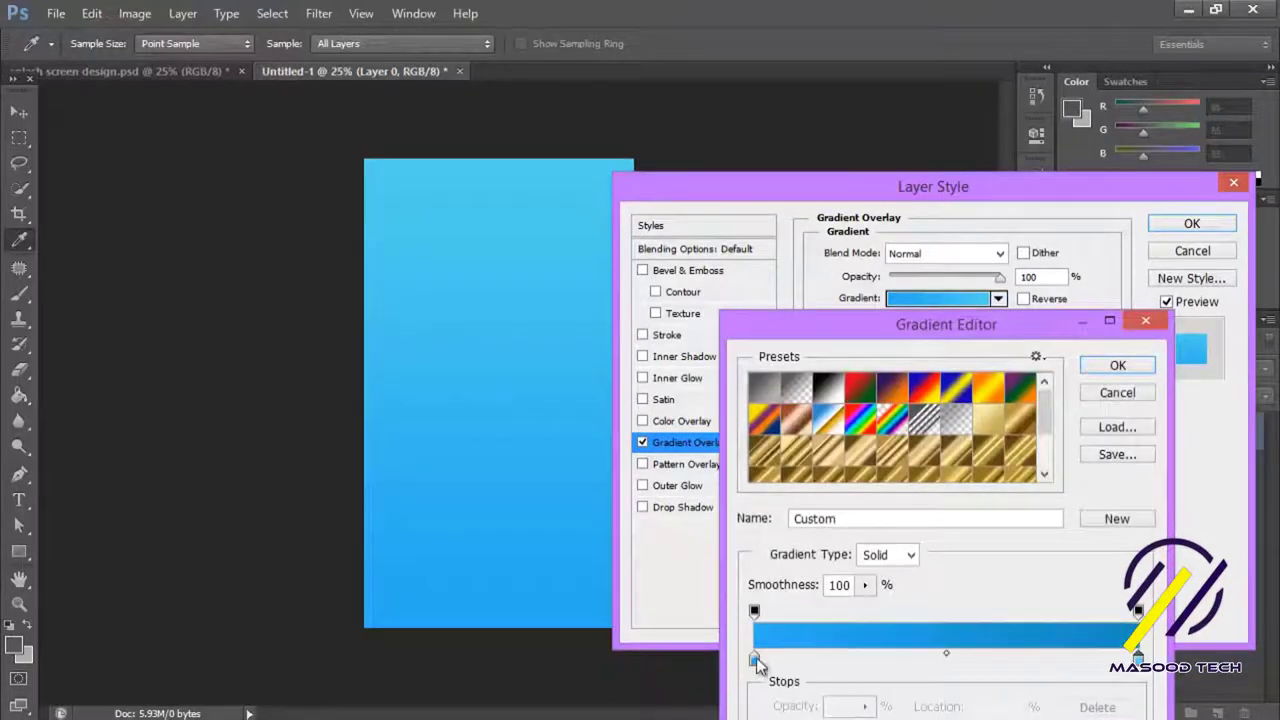
double_click(754, 658)
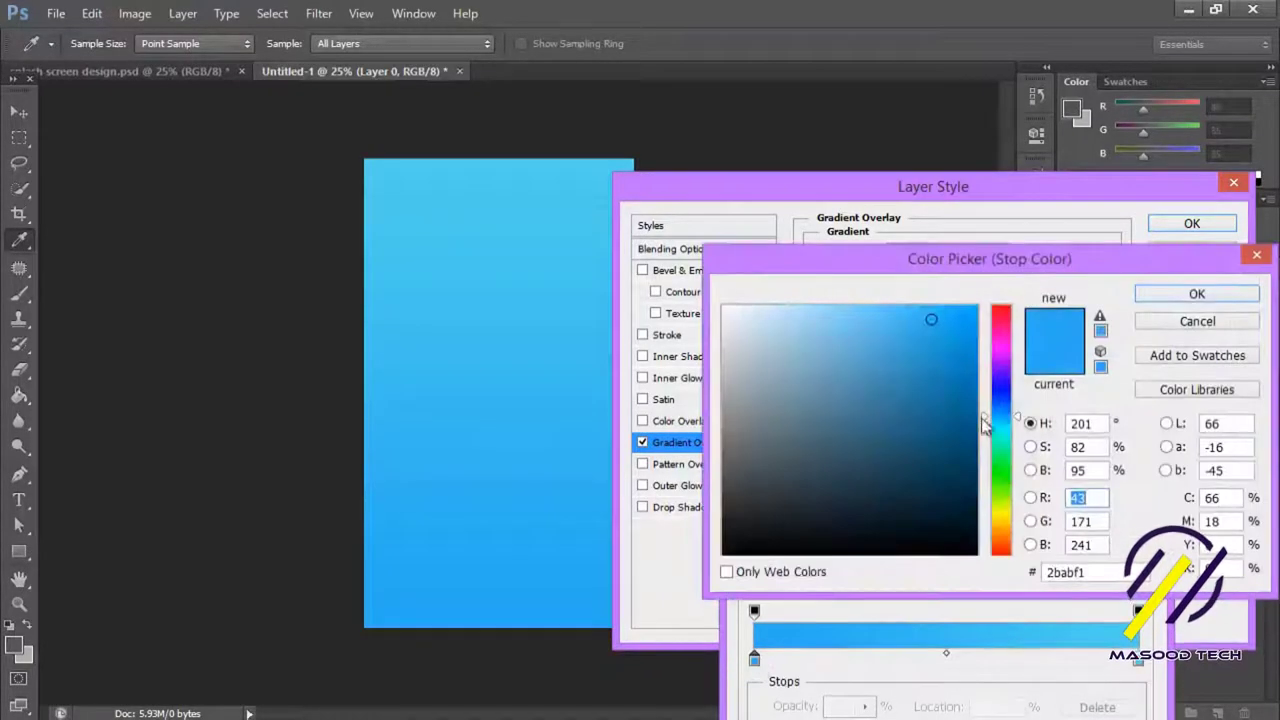
click(958, 373)
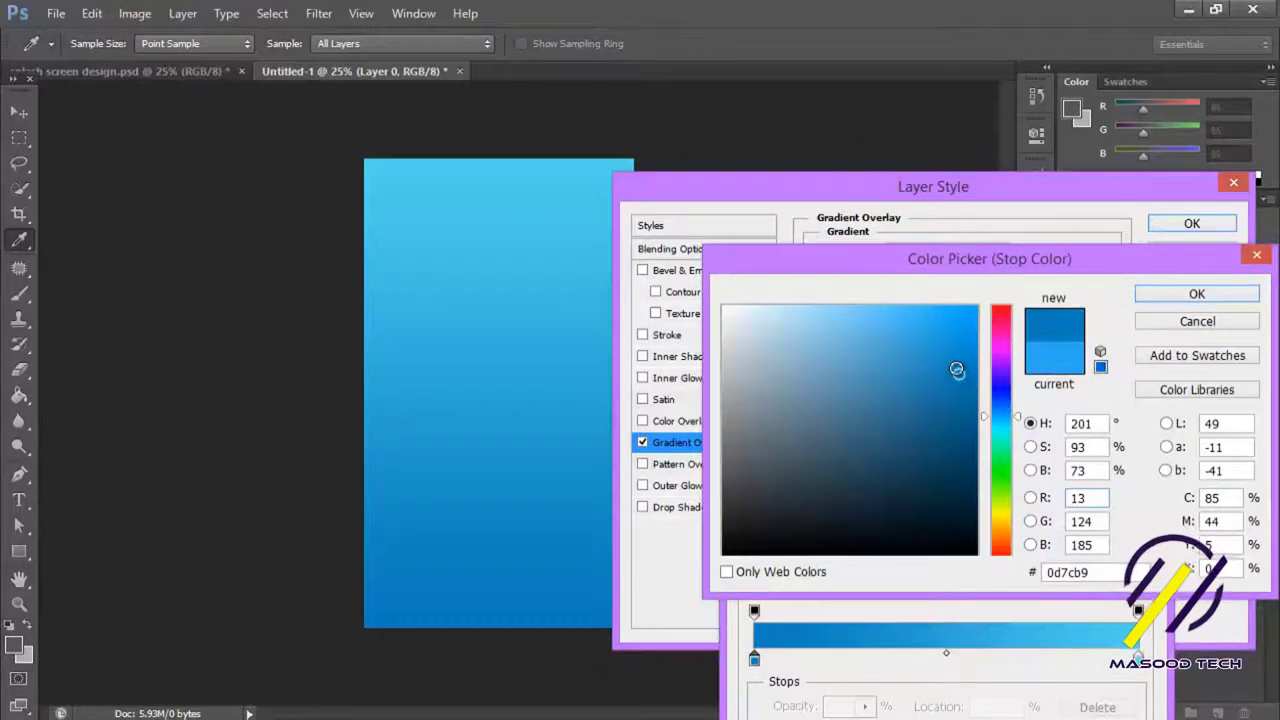
click(959, 366)
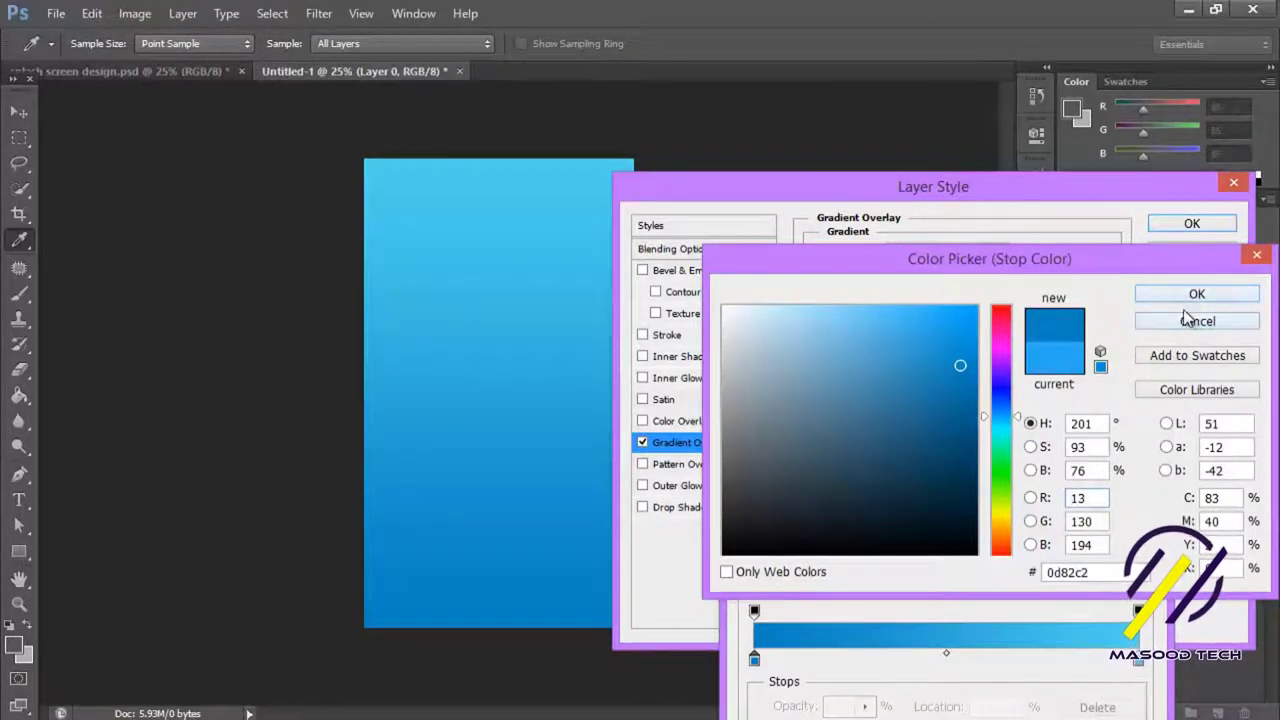
click(957, 382)
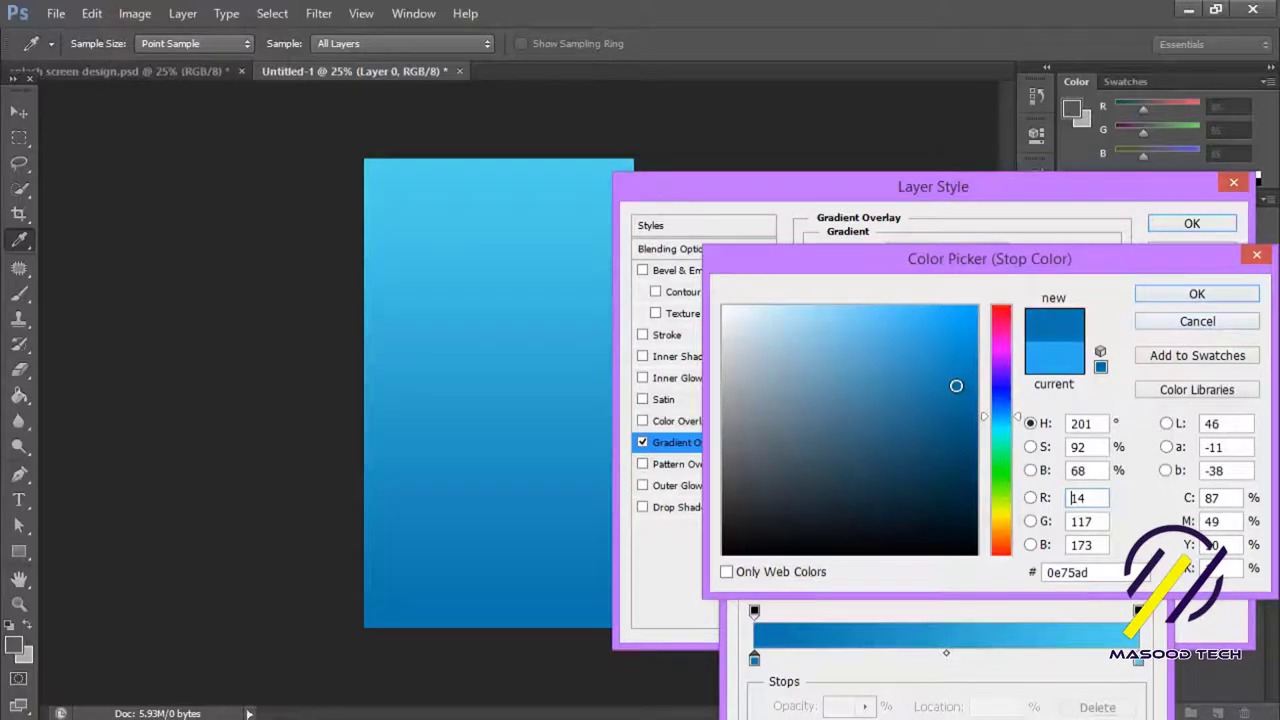
click(1188, 298)
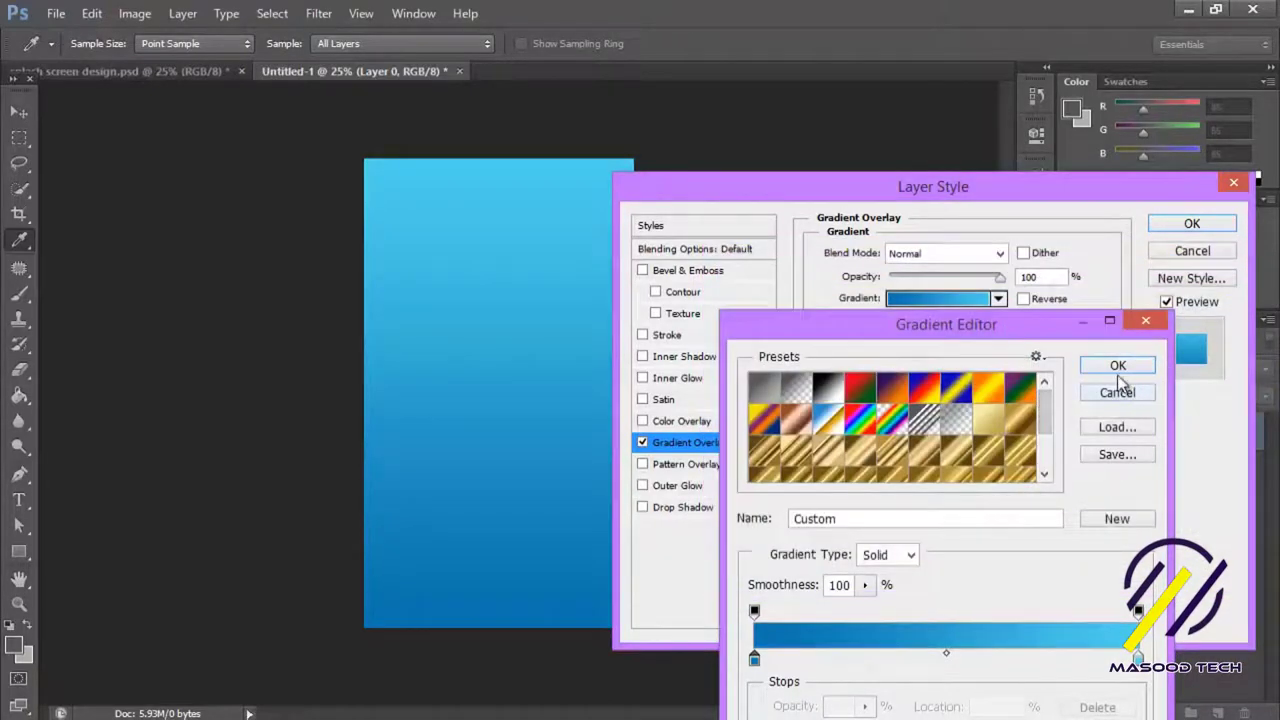
click(1117, 368)
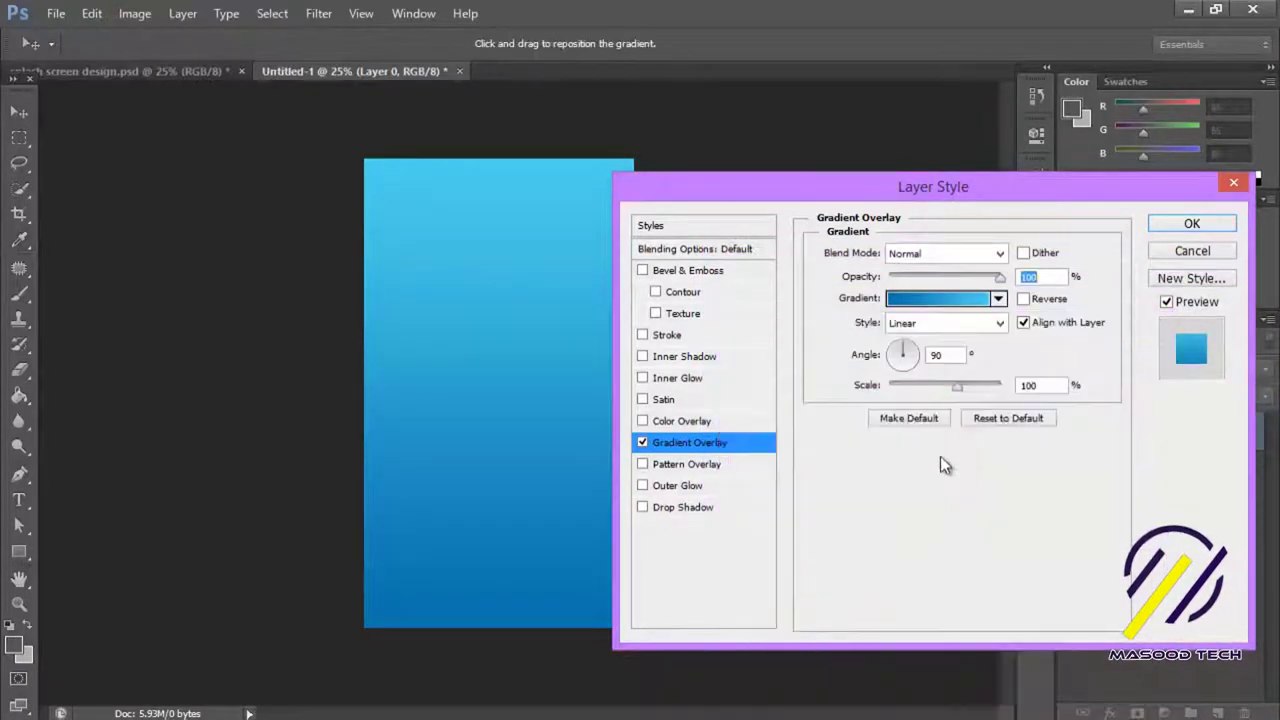
Set the gradient angle to 90° and apply the overlay
drag(917, 358, 903, 340)
click(904, 343)
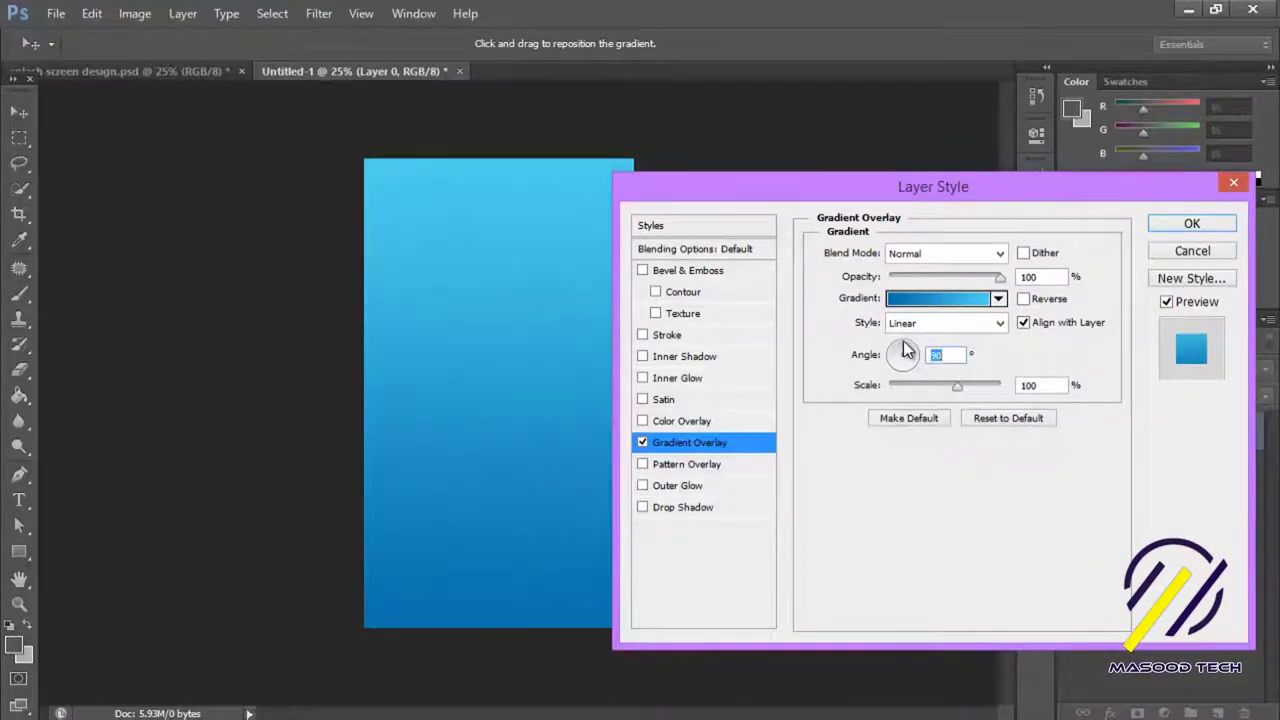
click(1185, 226)
Zoom to 50% at the canvas top and show the grid via View > Show > Grid
click(519, 435)
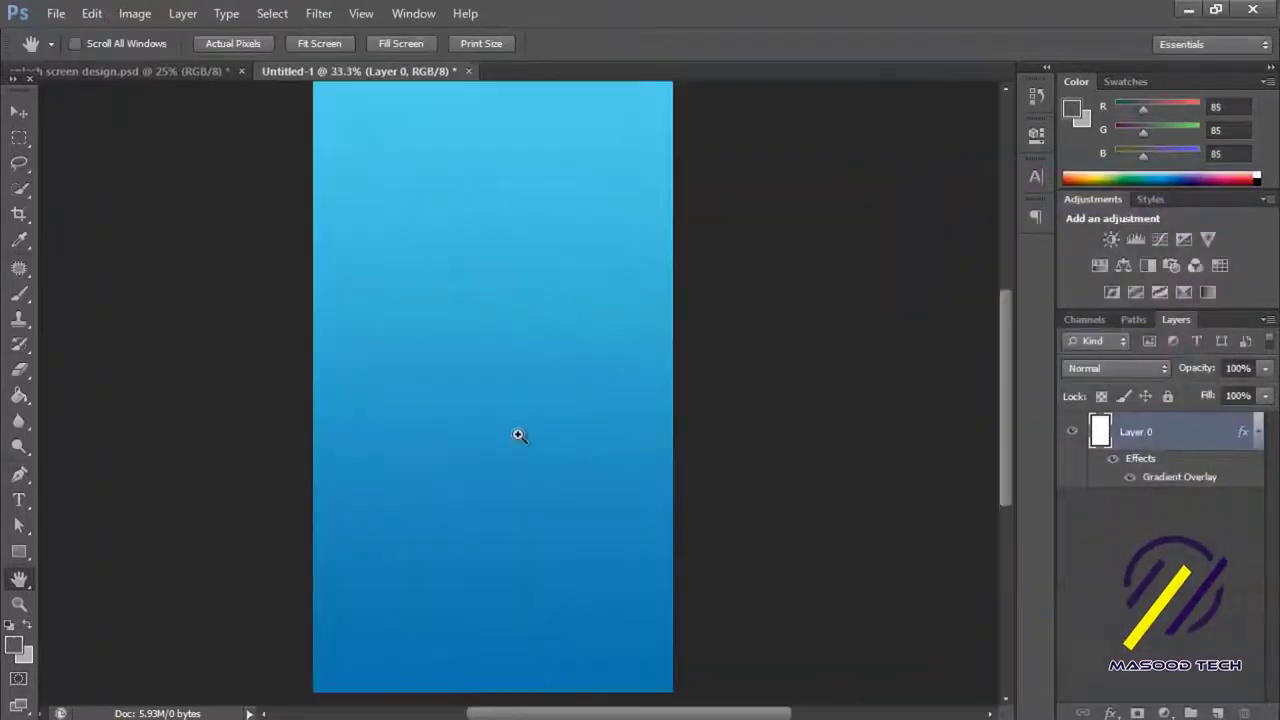
click(518, 427)
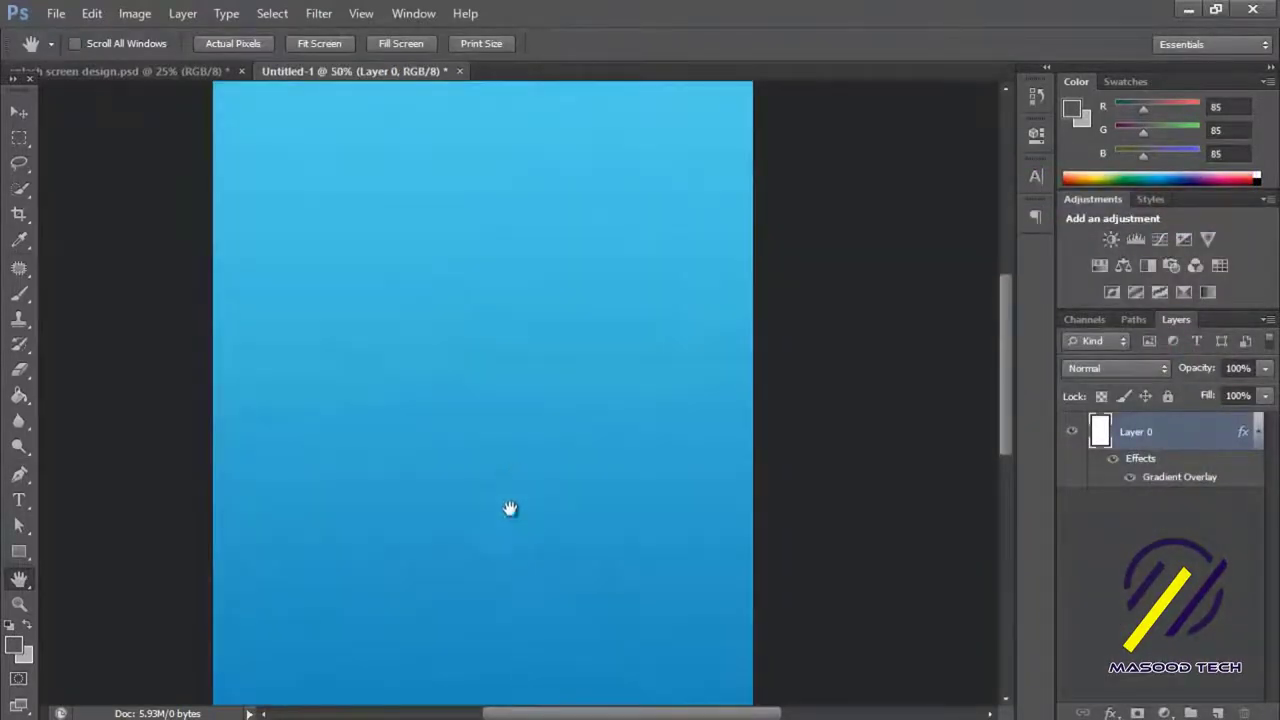
drag(510, 509, 504, 553)
click(361, 13)
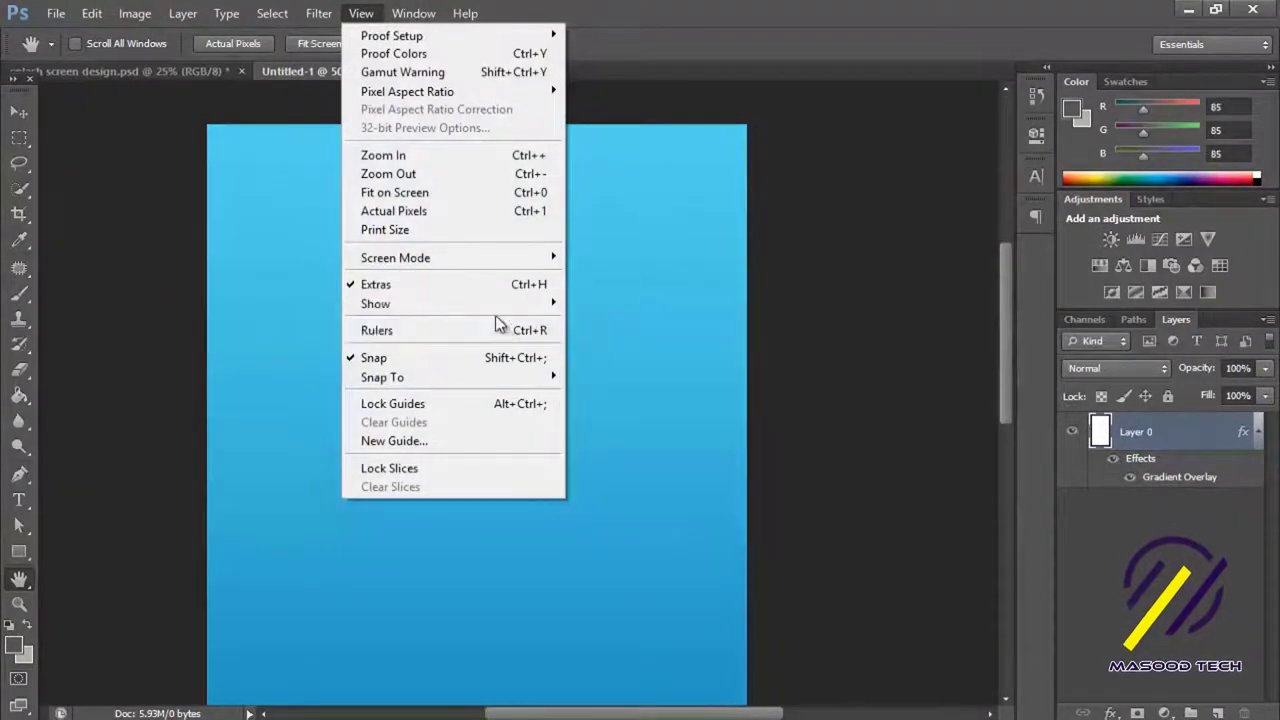
mouse_move(376, 303)
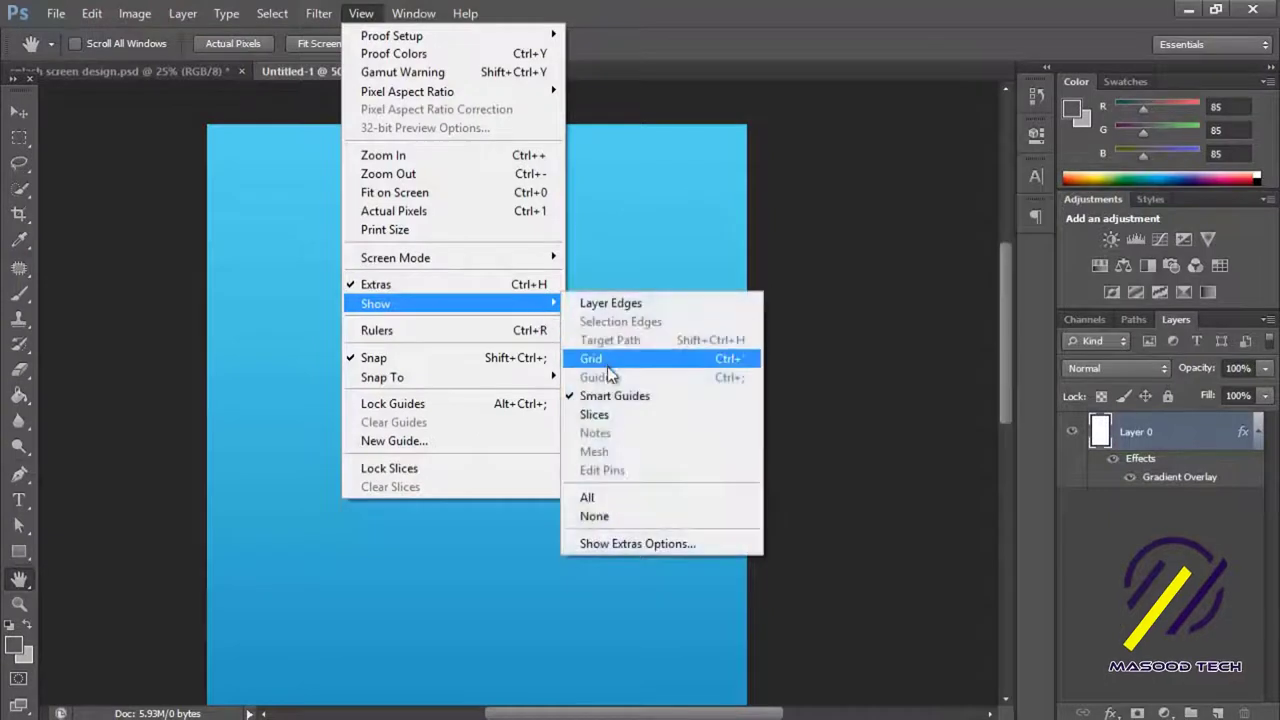
click(607, 366)
scroll(571, 414, down, 2)
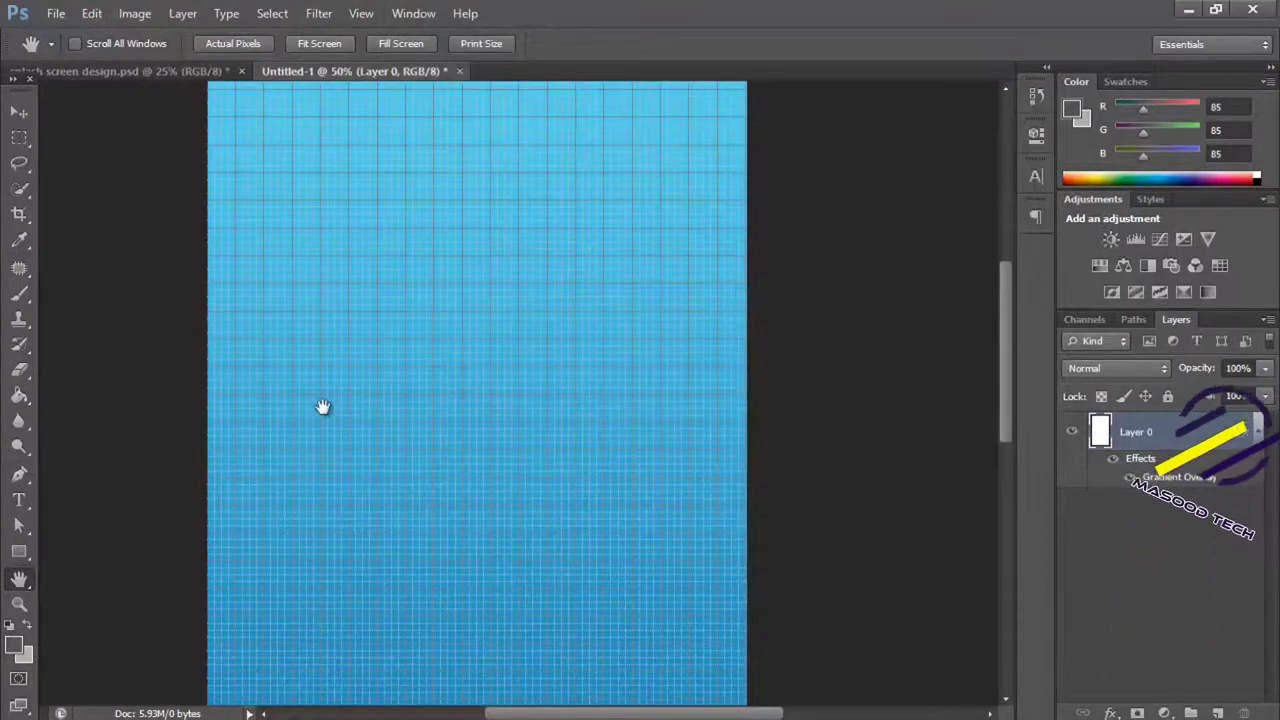
Draw a white-filled triangle shape layer, Shape 1, with the Pen tool, then hide the grid
click(20, 476)
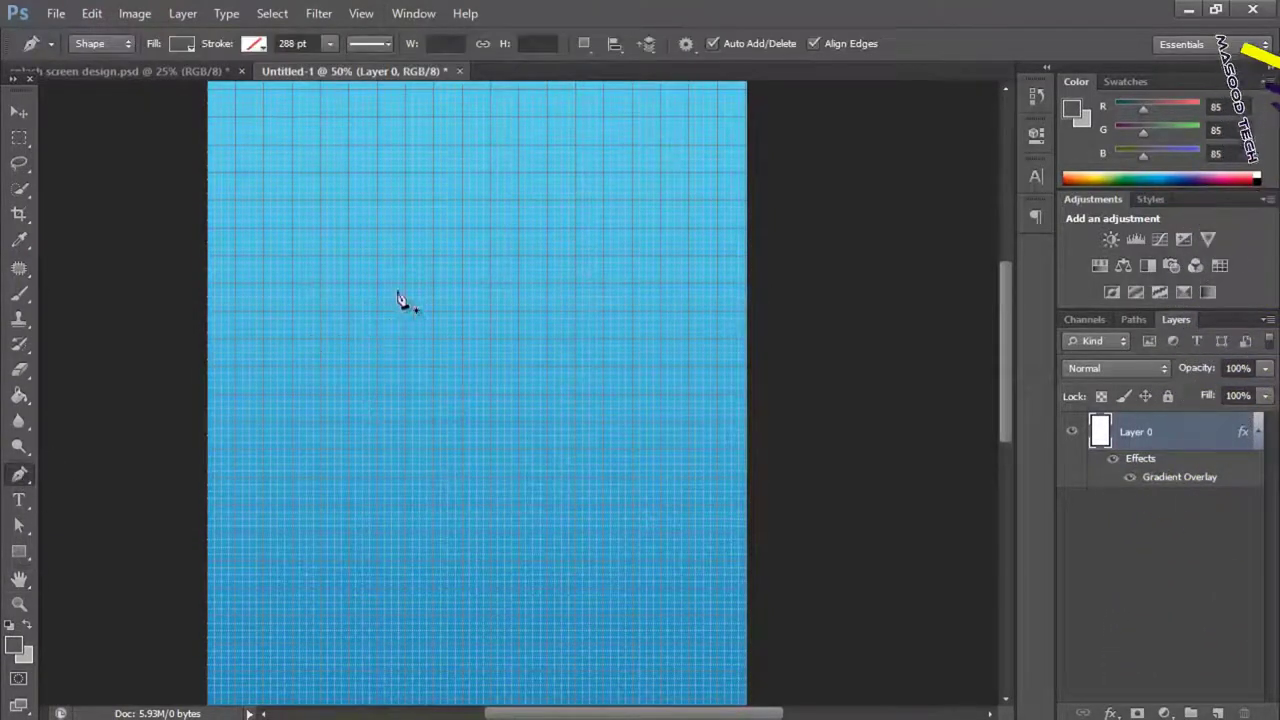
click(462, 283)
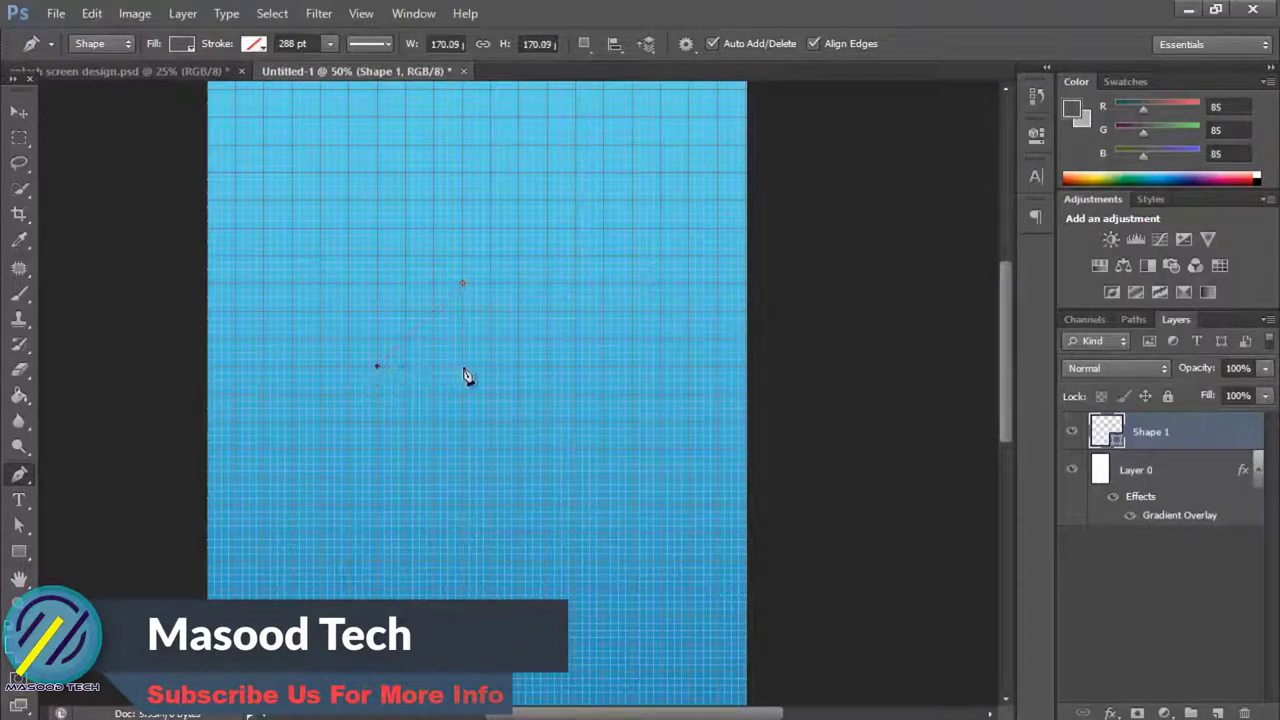
click(548, 366)
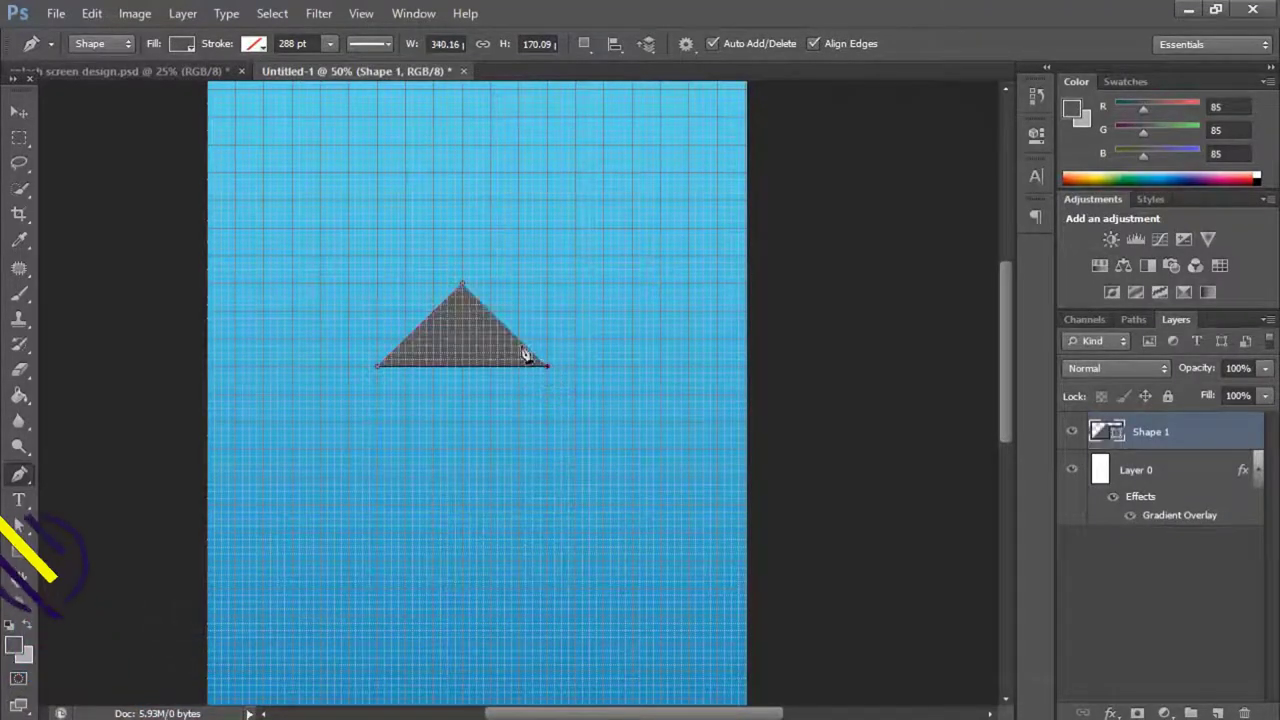
click(463, 291)
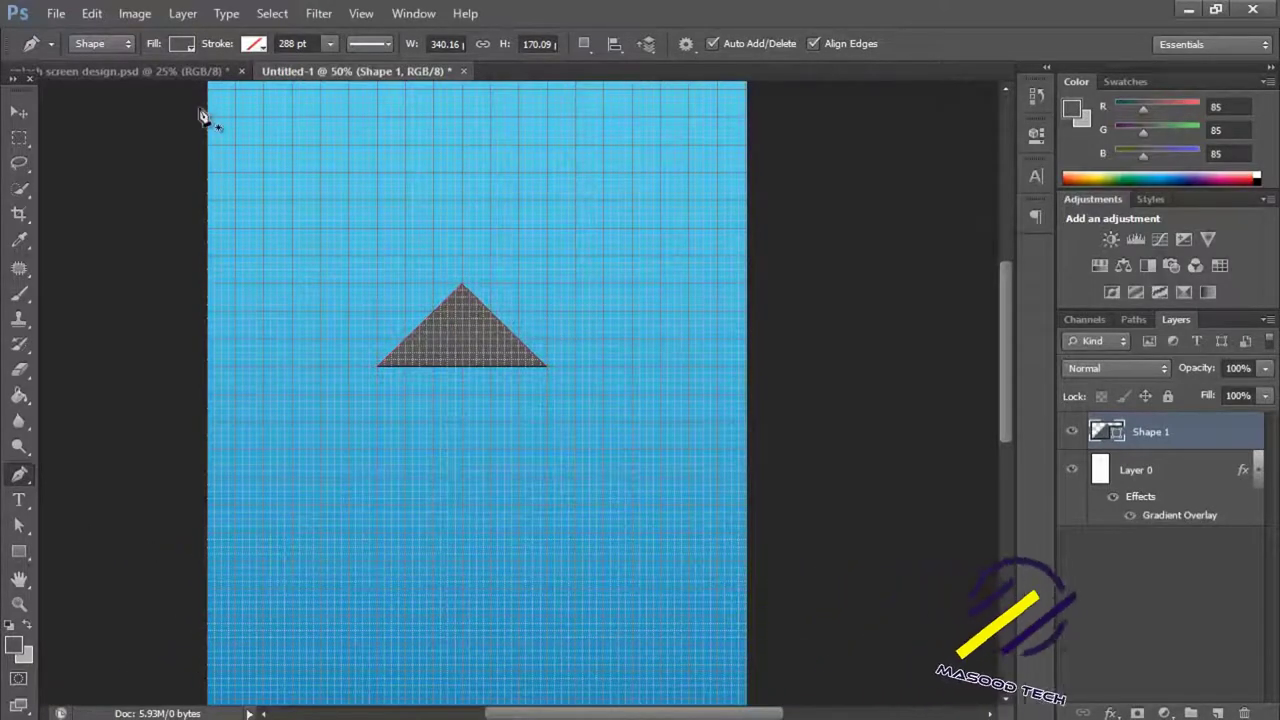
click(181, 45)
click(84, 138)
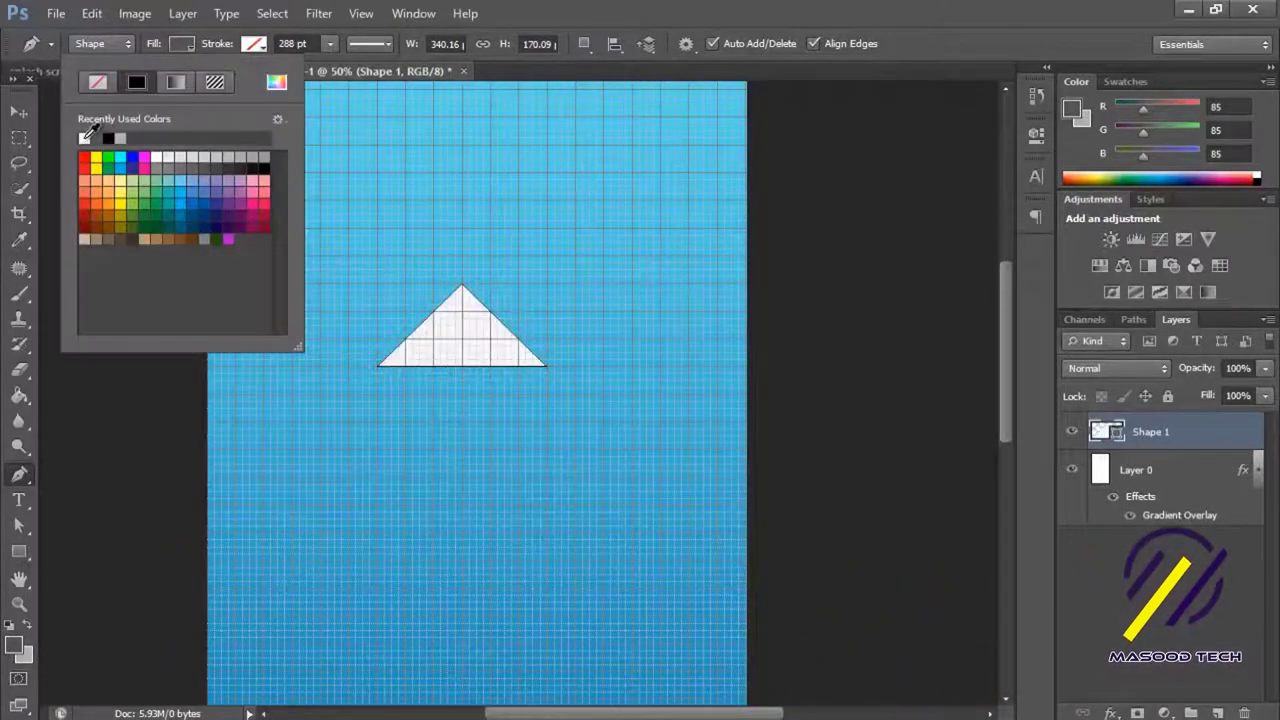
click(203, 60)
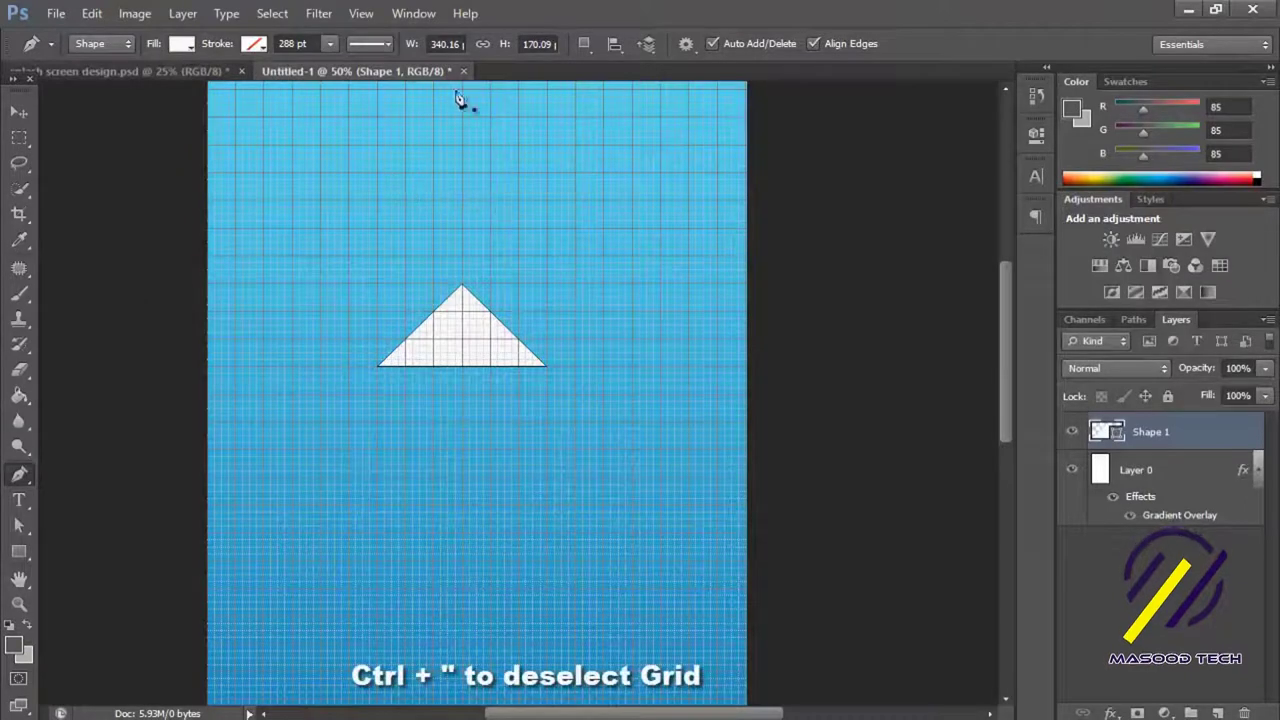
key(ctrl+apostrophe)
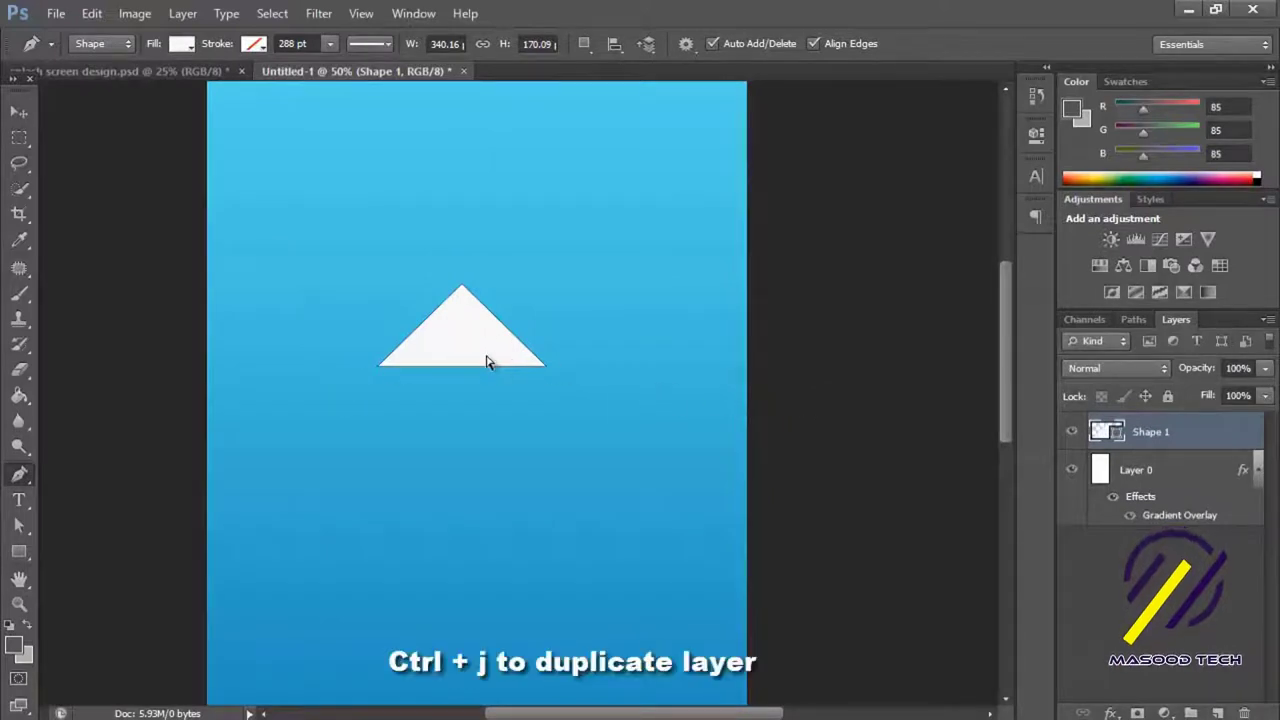
Duplicate the triangle, shift the copy right over the original, and scale it to about 90%
key(ctrl+j)
click(22, 116)
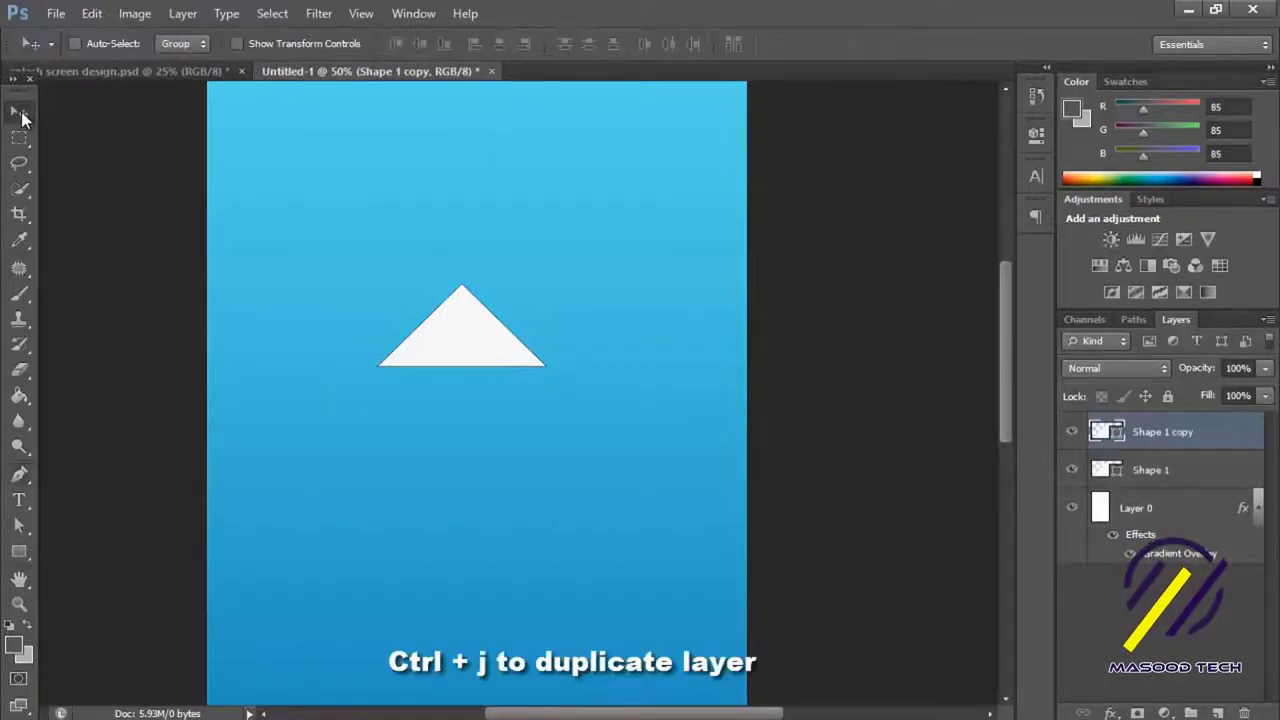
drag(518, 363, 545, 350)
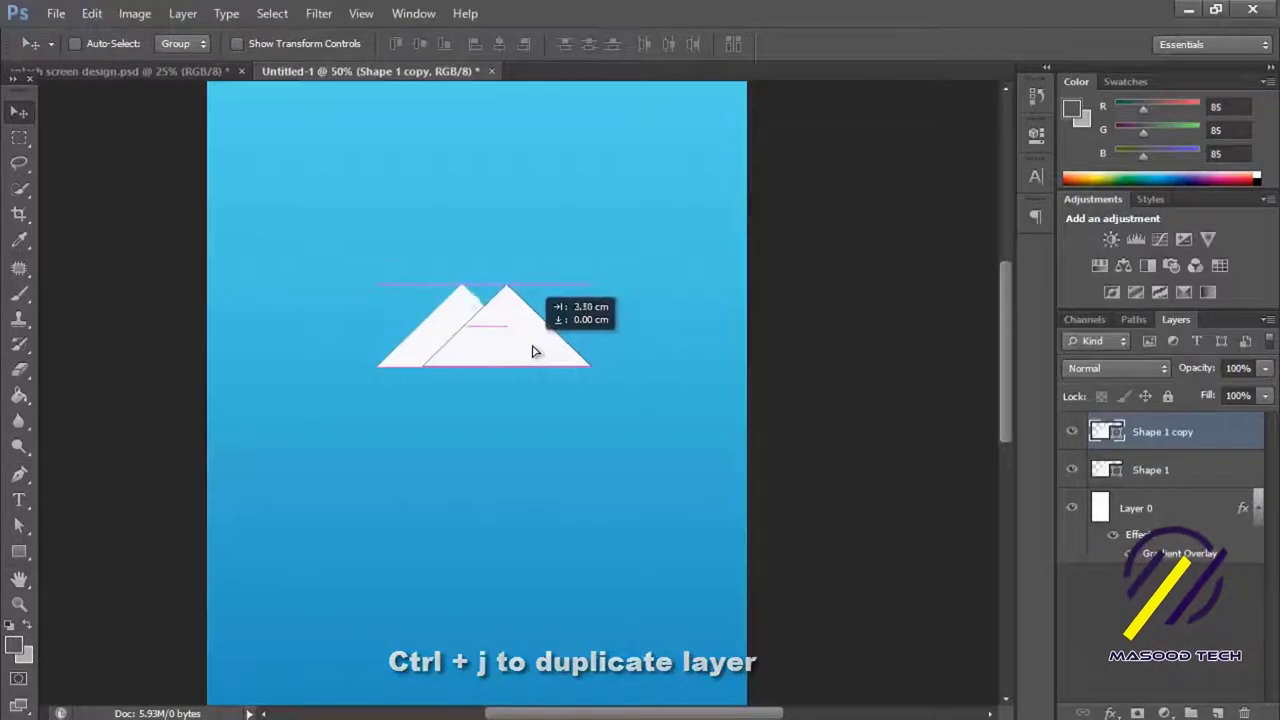
mouse_move(545, 350)
mouse_down()
mouse_move(598, 358)
mouse_move(543, 358)
mouse_up()
key(ctrl+t)
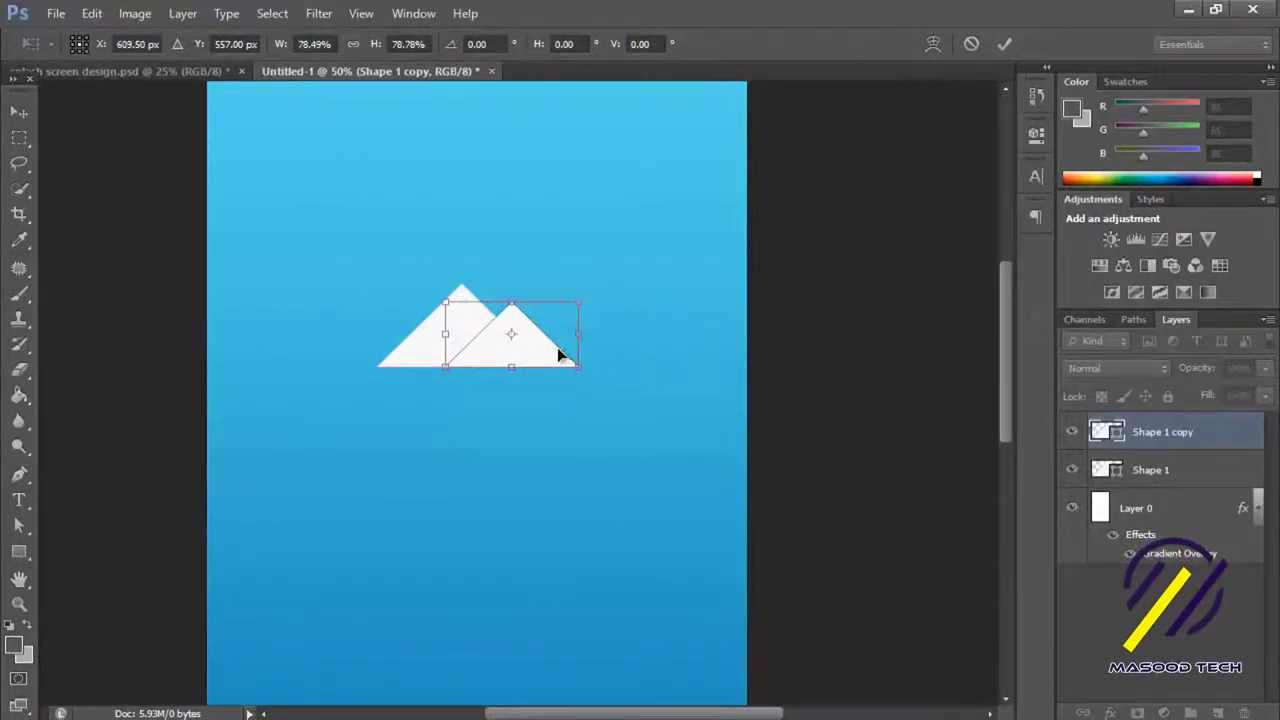
key(Right)
key(Right)
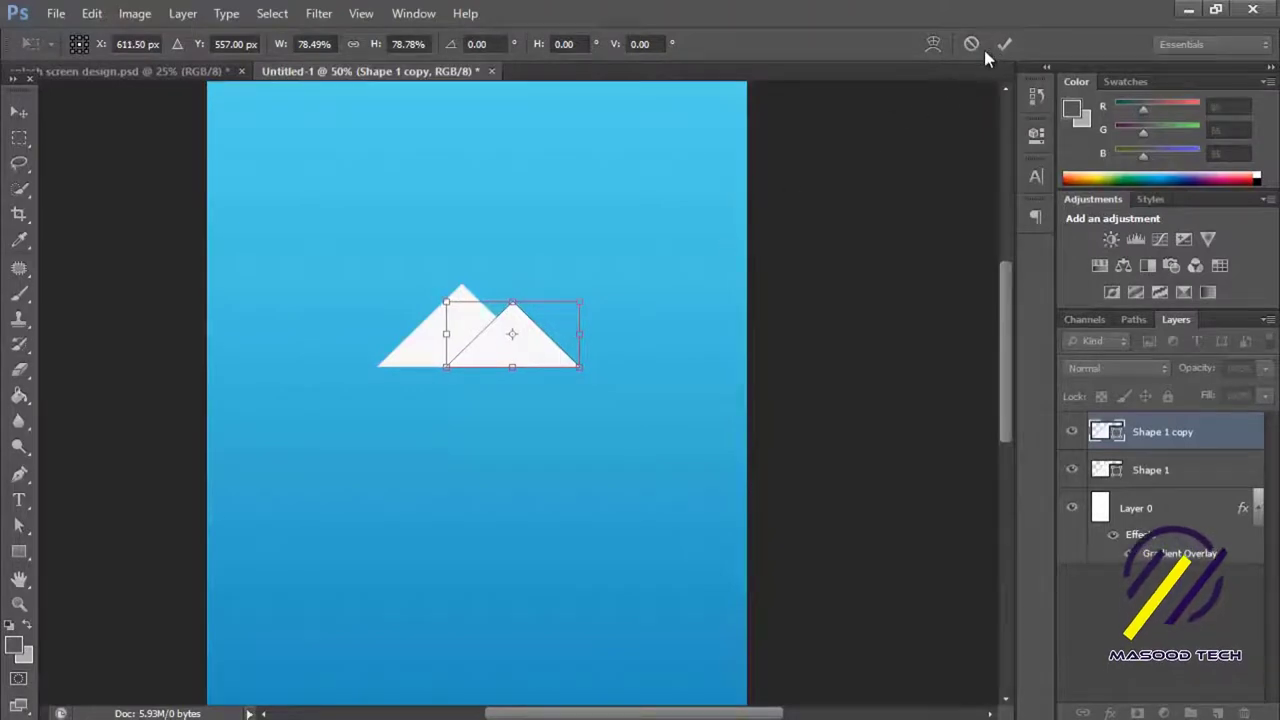
click(1006, 46)
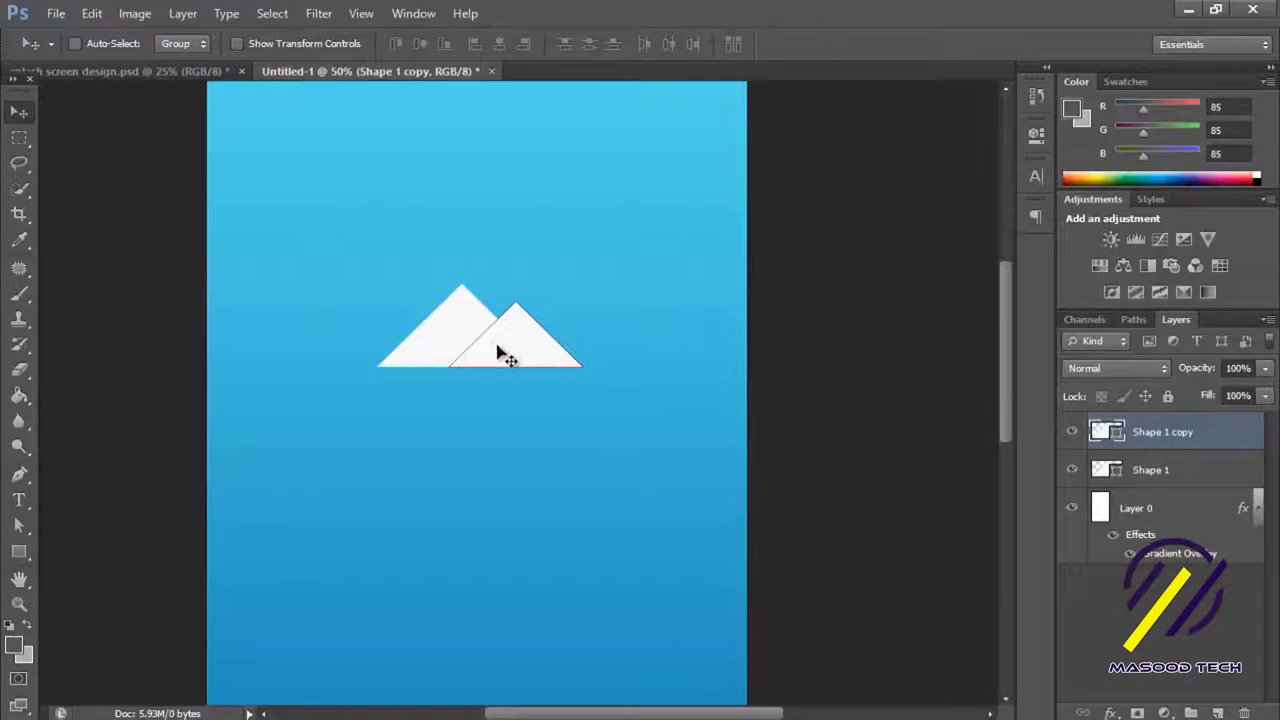
Zoom to 100% on the mountain shapes and select the Shape 1 layer
shift+click(1147, 484)
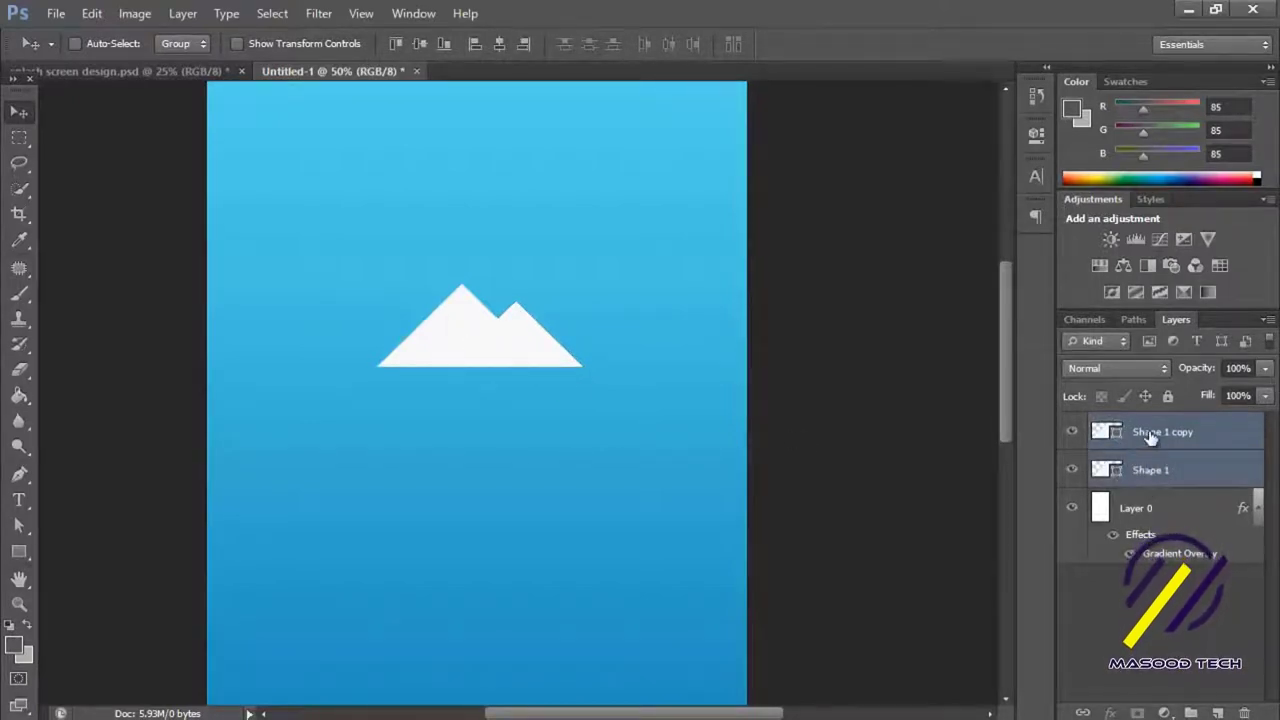
ctrl+click(1143, 484)
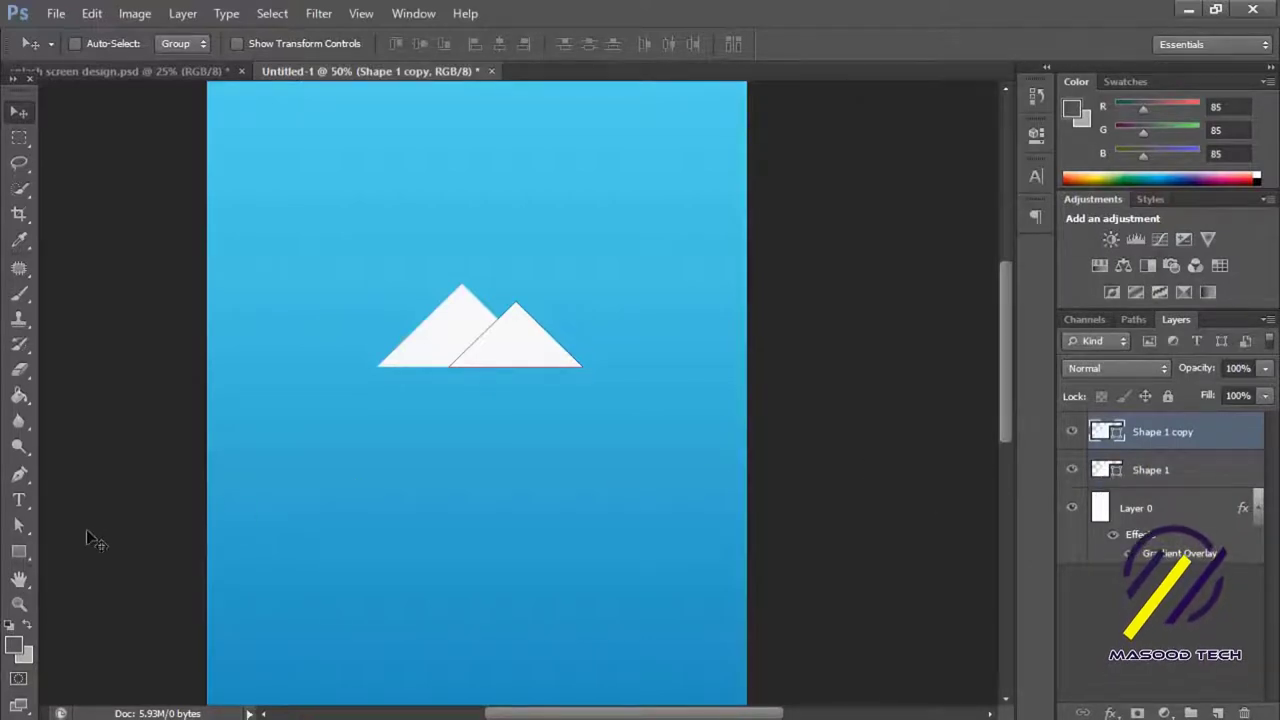
click(19, 578)
ctrl+click(349, 377)
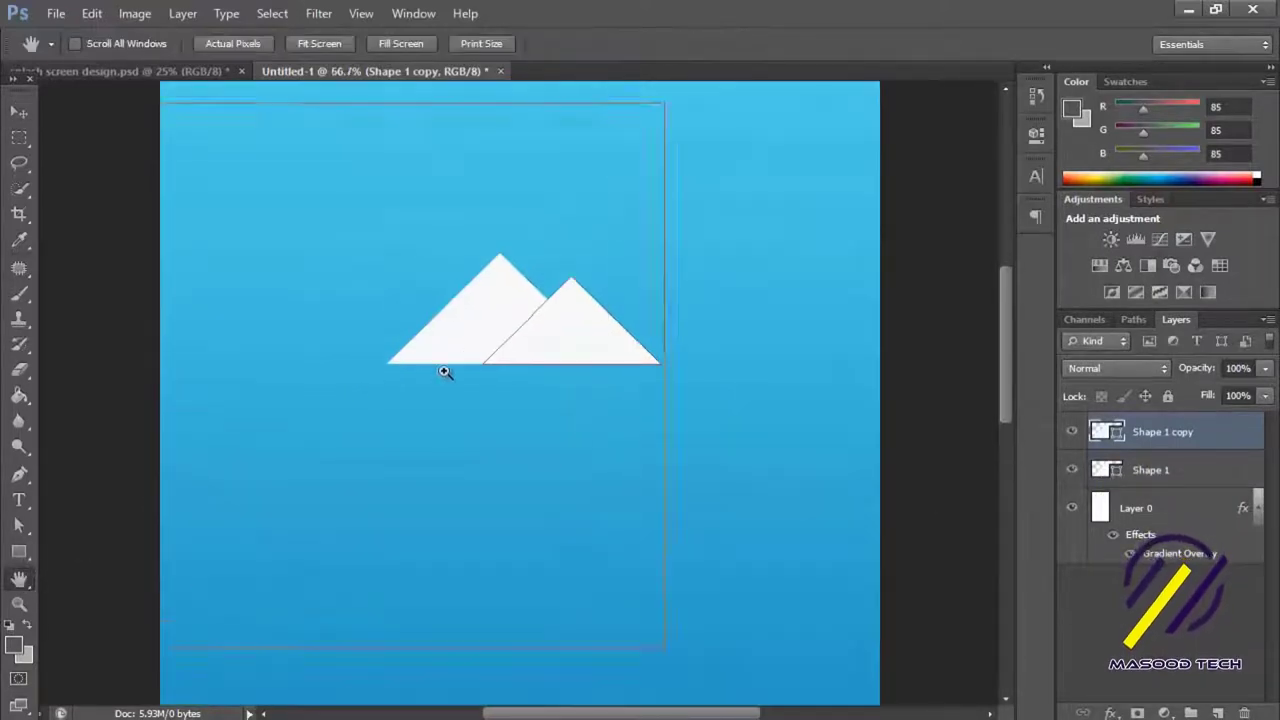
ctrl+click(443, 371)
drag(455, 376, 415, 381)
click(1125, 487)
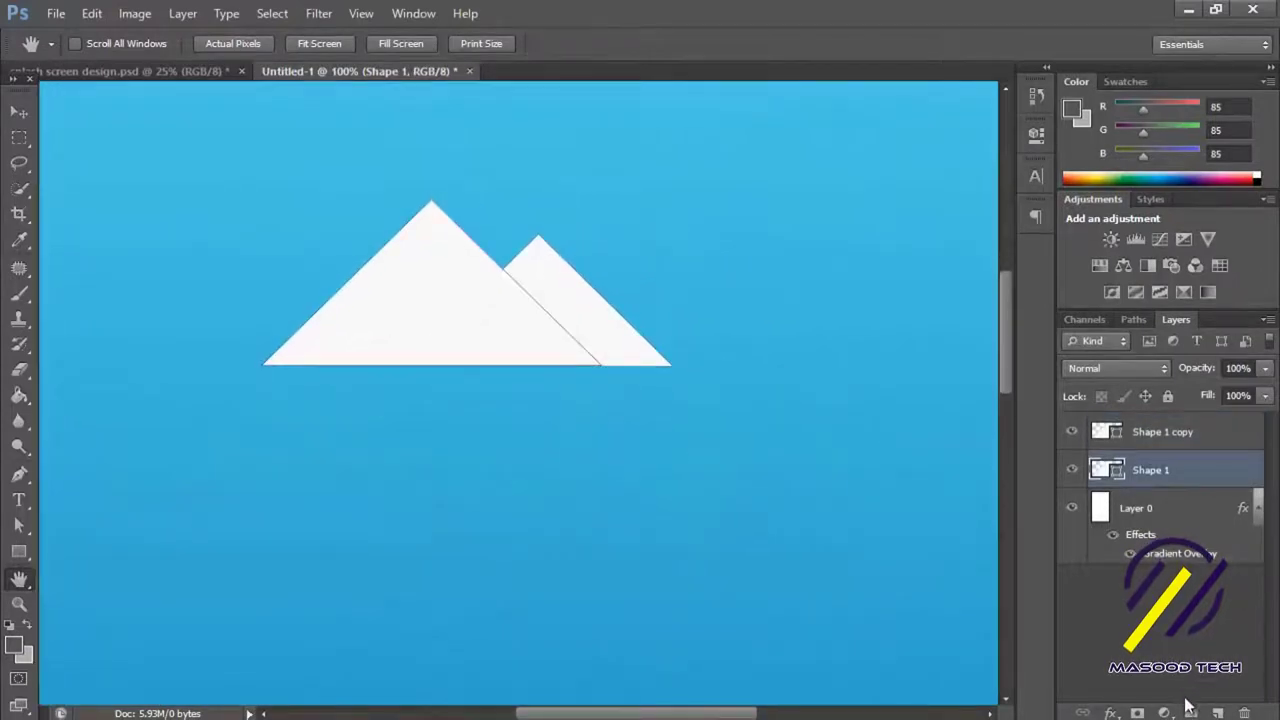
On a new layer above Shape 1, paint a soft round 30 px grey stroke between the peaks
click(1218, 713)
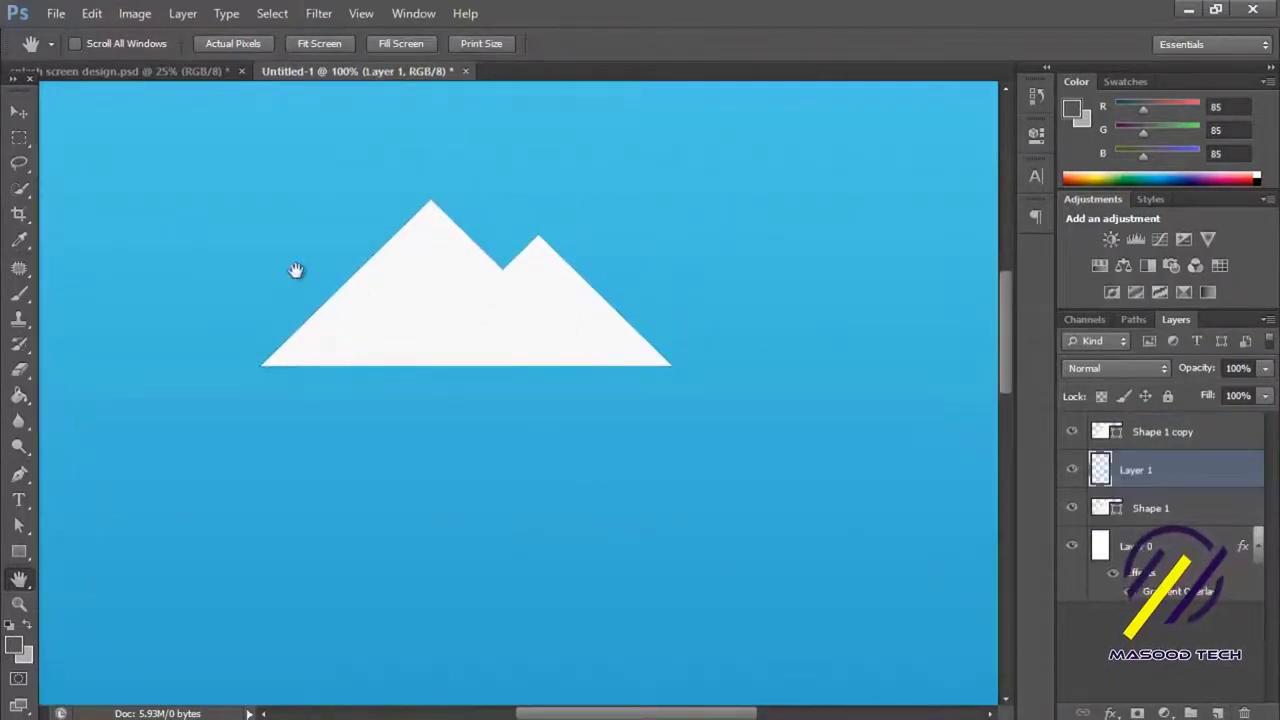
click(19, 294)
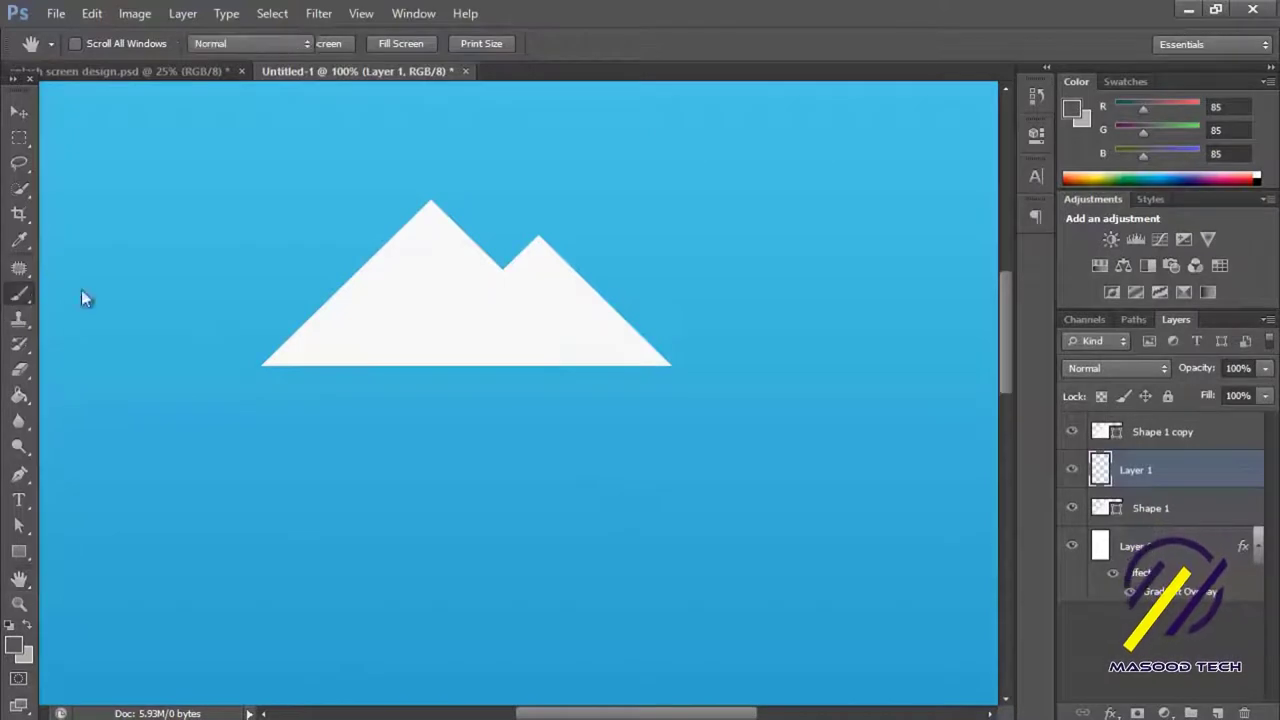
right_click(481, 287)
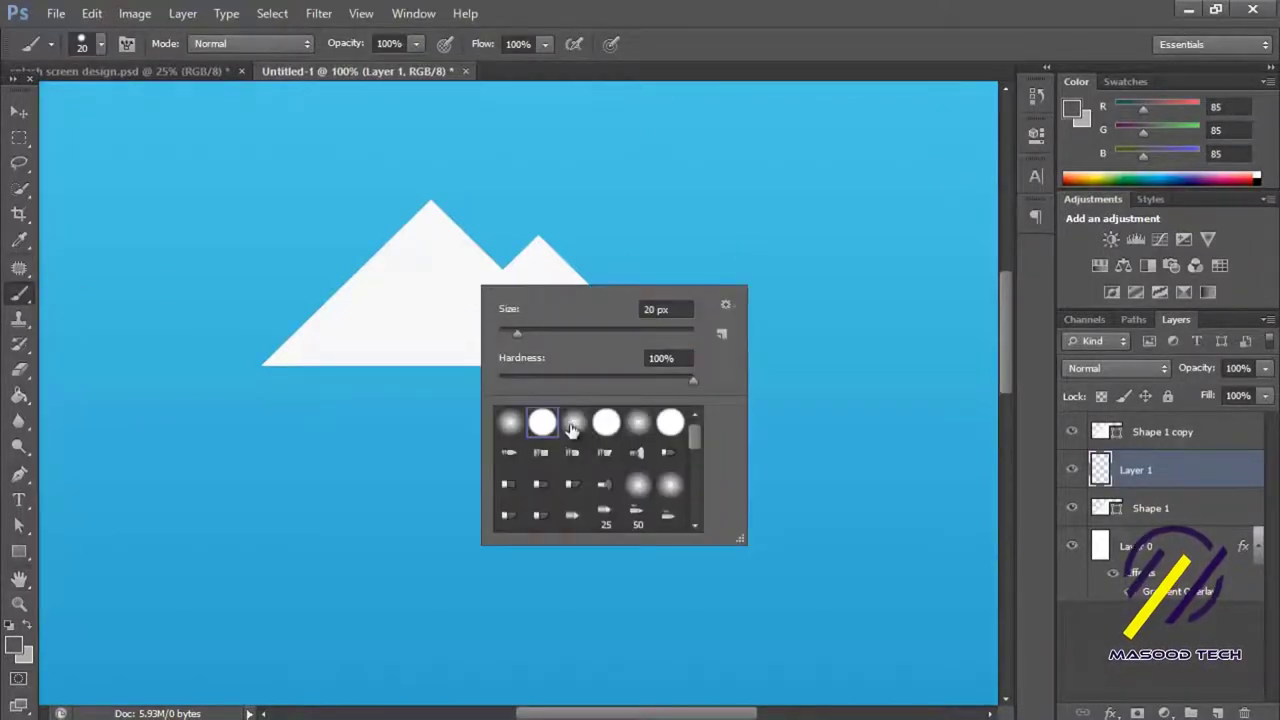
click(510, 425)
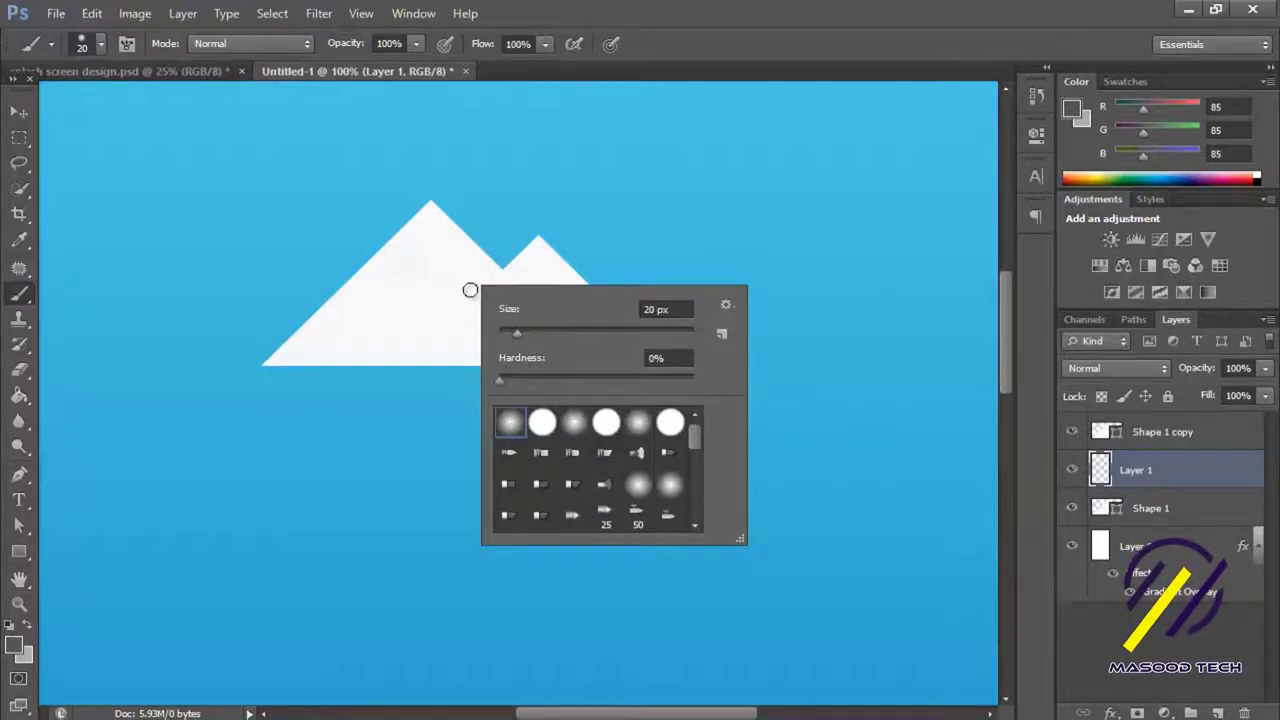
key(bracketright)
click(467, 289)
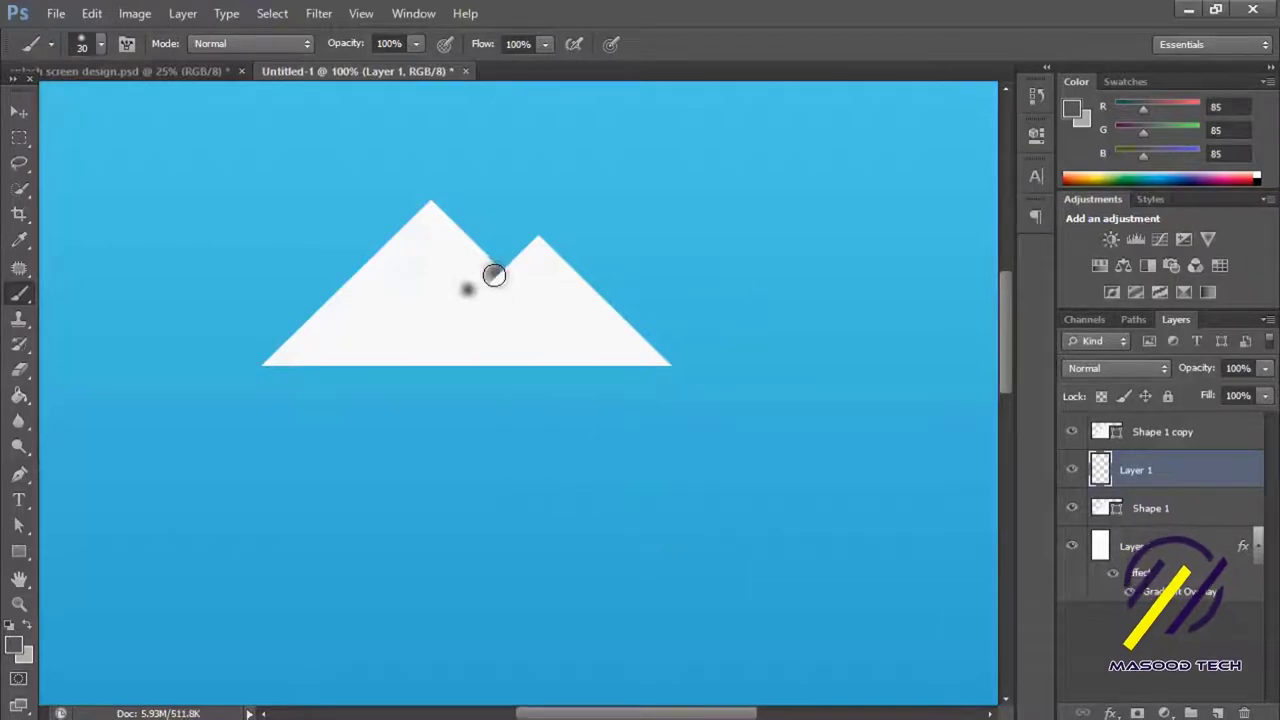
drag(494, 268, 402, 361)
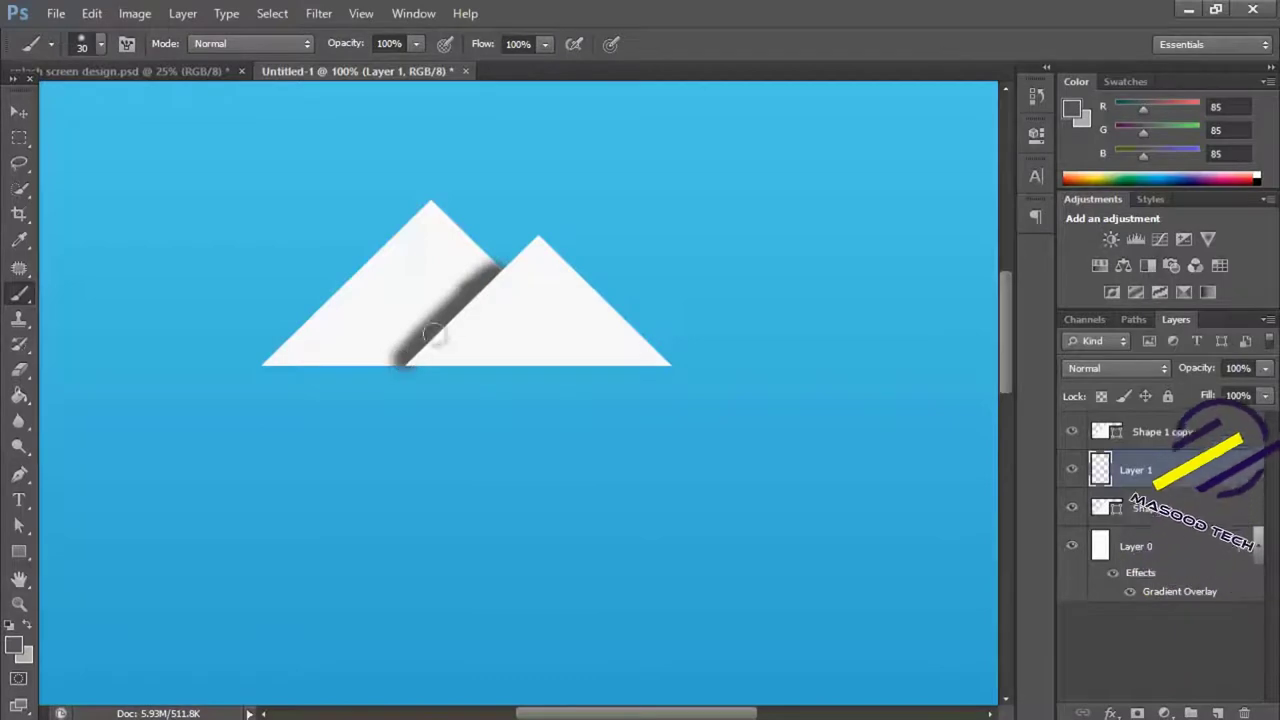
Rotate the grey stroke to about -45° and move it up and to the left
key(ctrl+t)
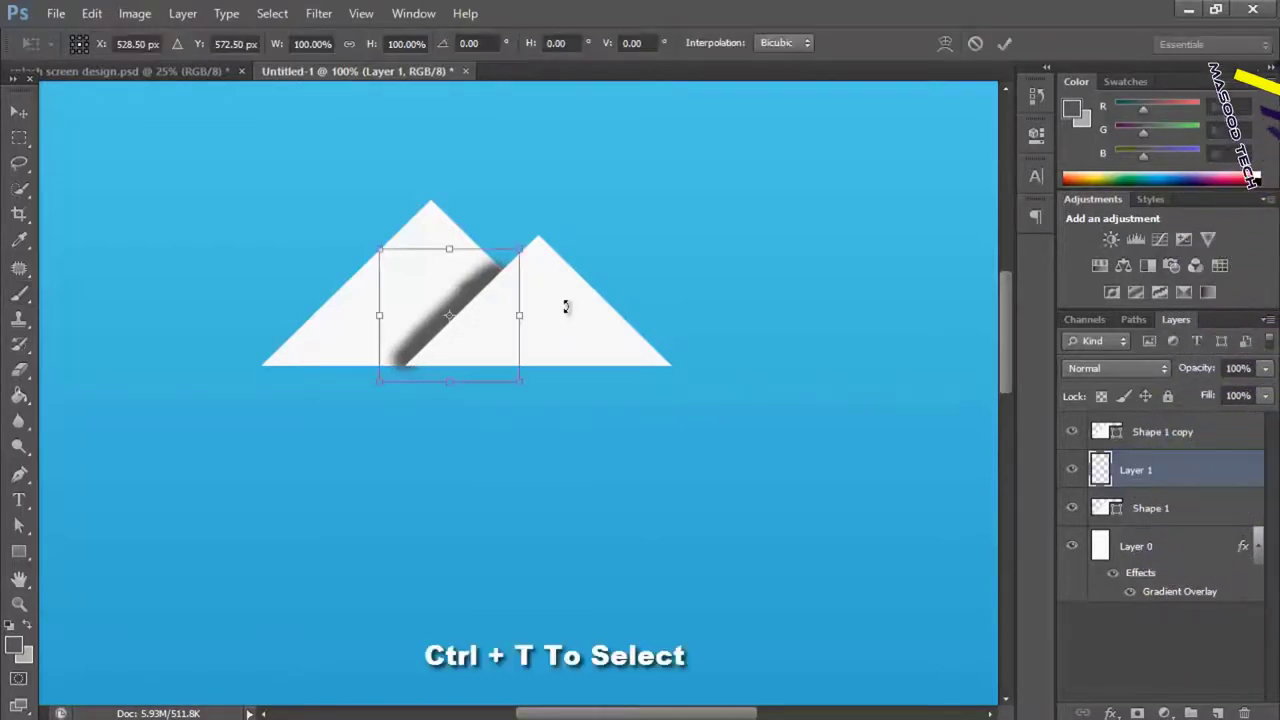
drag(566, 290, 519, 256)
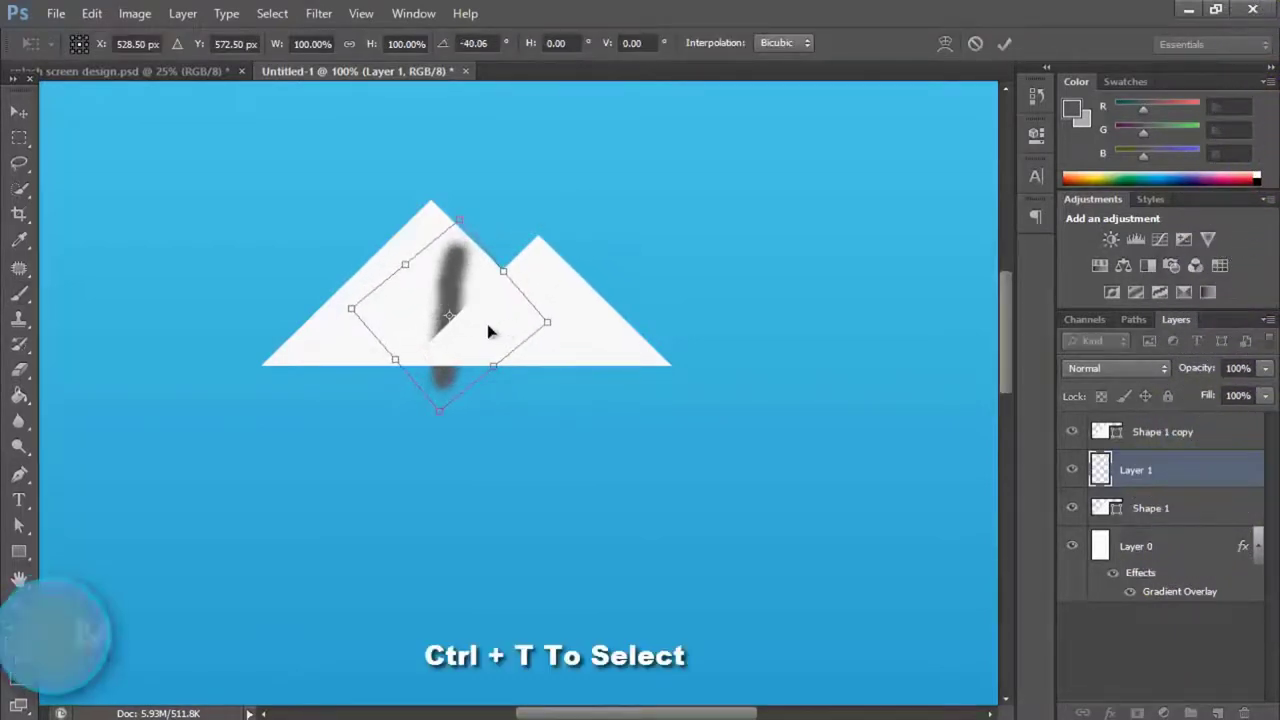
drag(491, 329, 456, 320)
drag(571, 266, 560, 258)
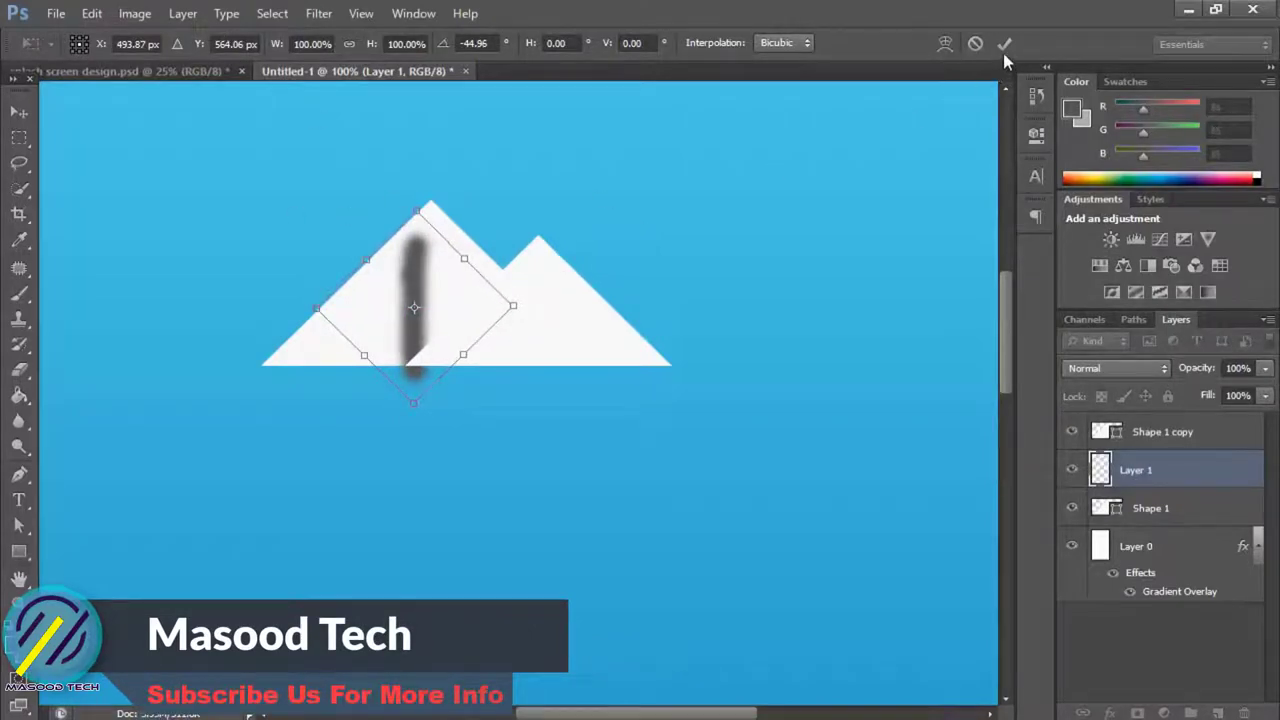
key(Return)
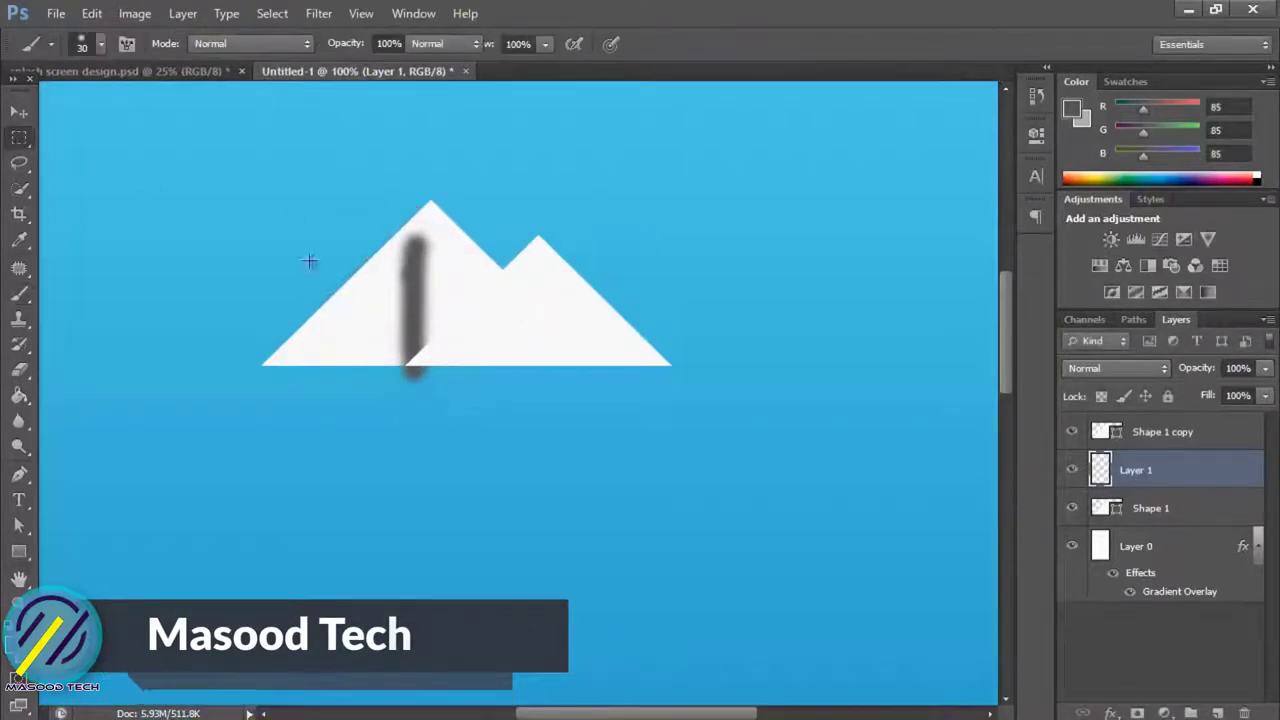
Erase the stroke's left half inside a rectangular selection, then deselect
key(m)
drag(357, 214, 411, 410)
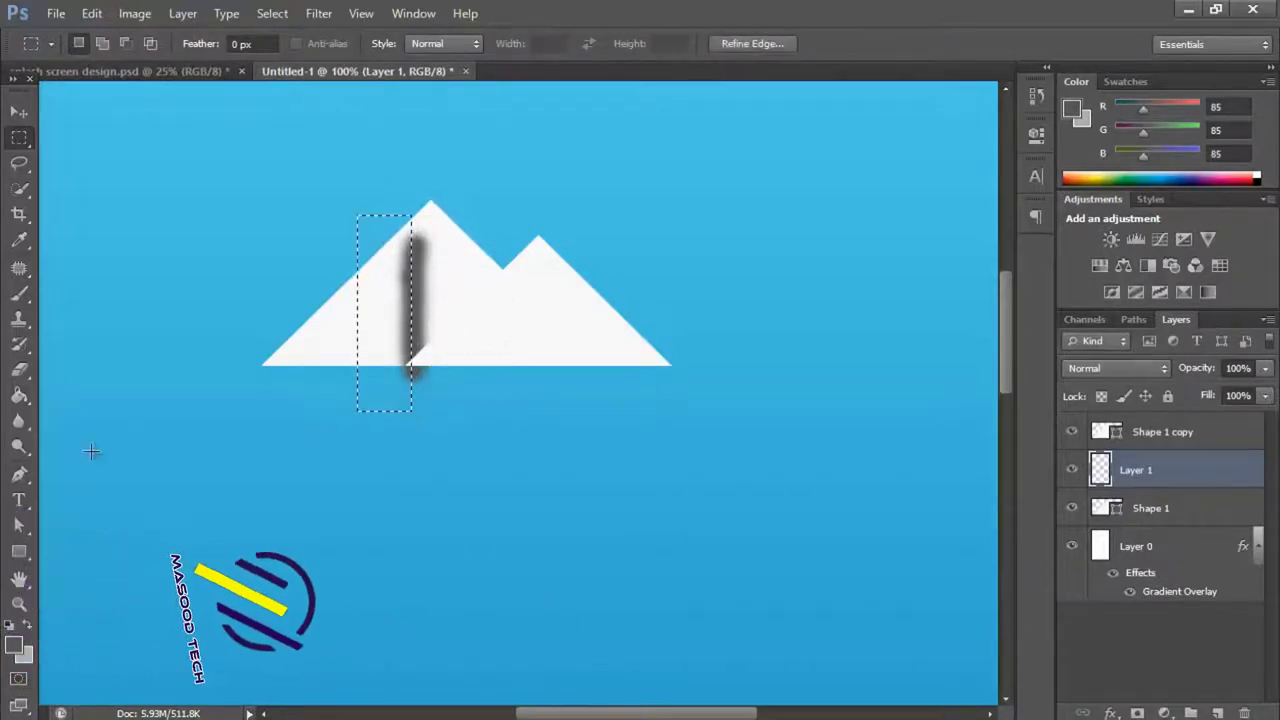
click(18, 378)
drag(391, 286, 397, 313)
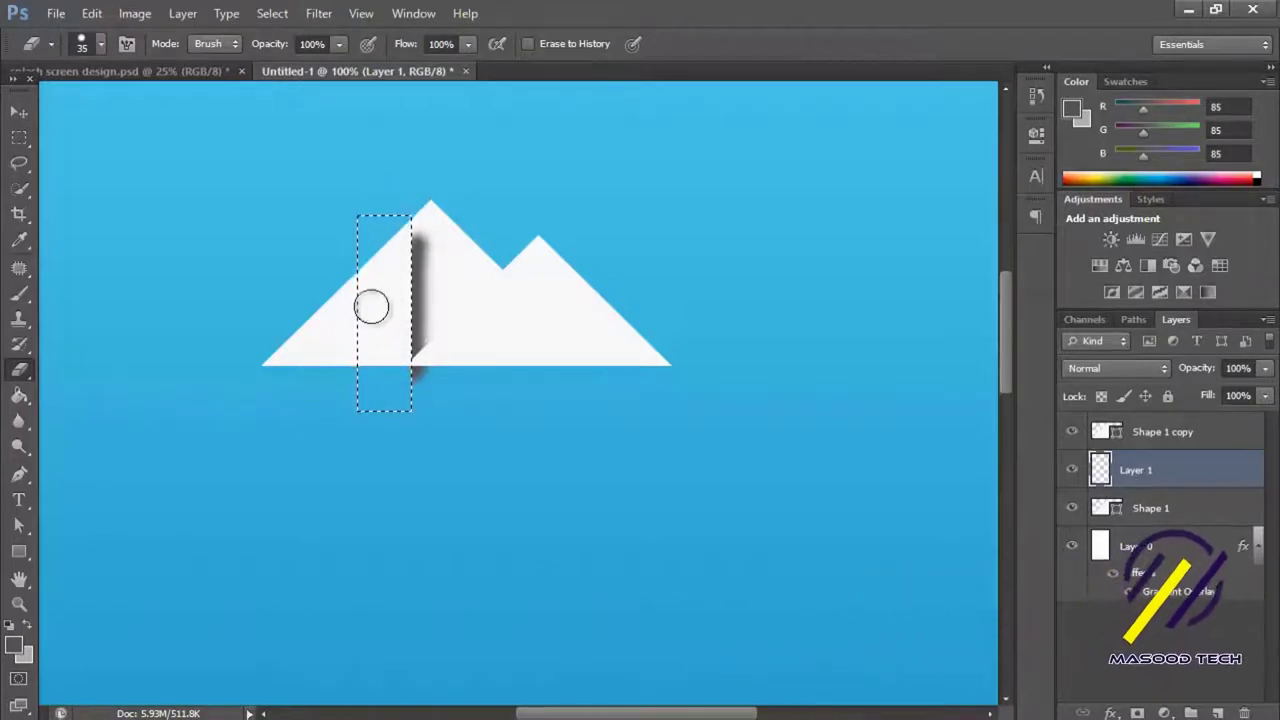
key(ctrl+d)
click(20, 112)
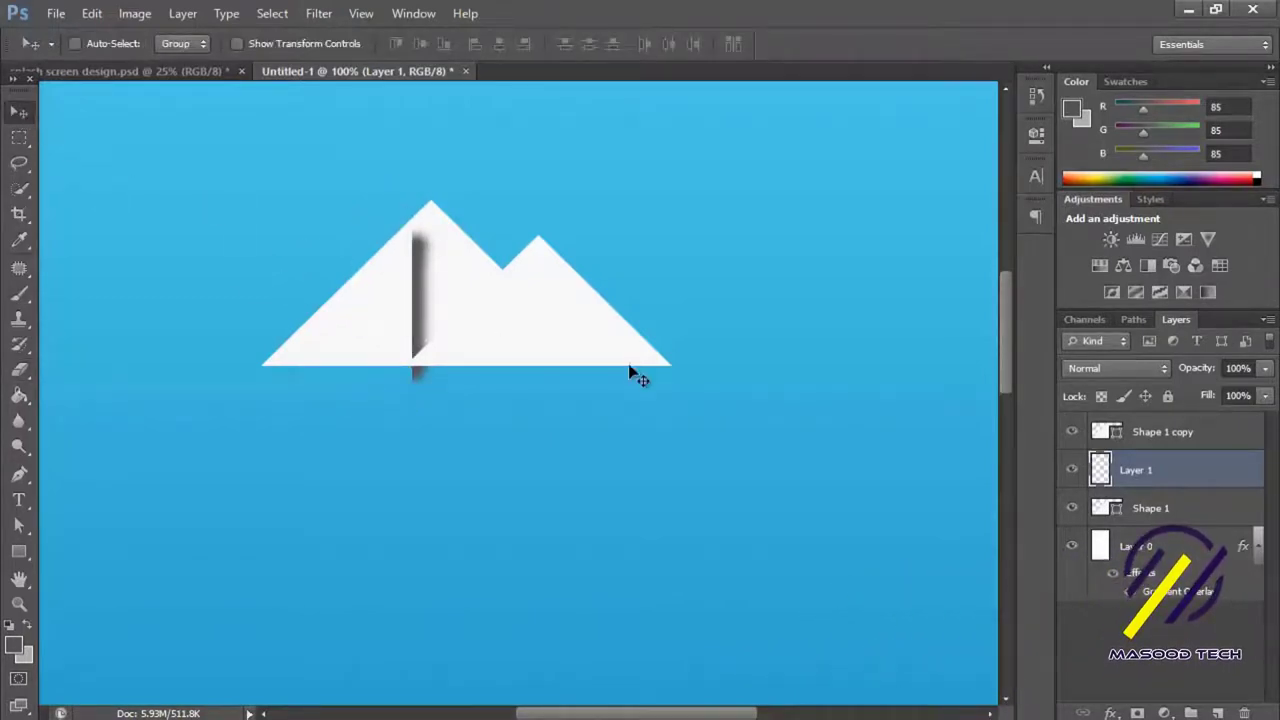
Rotate the shadow stroke to about 44.7° and nudge it along the smaller peak's left edge
key(ctrl+t)
mouse_move(500, 271)
mouse_down()
mouse_move(557, 314)
mouse_move(549, 329)
mouse_up()
drag(466, 298, 578, 309)
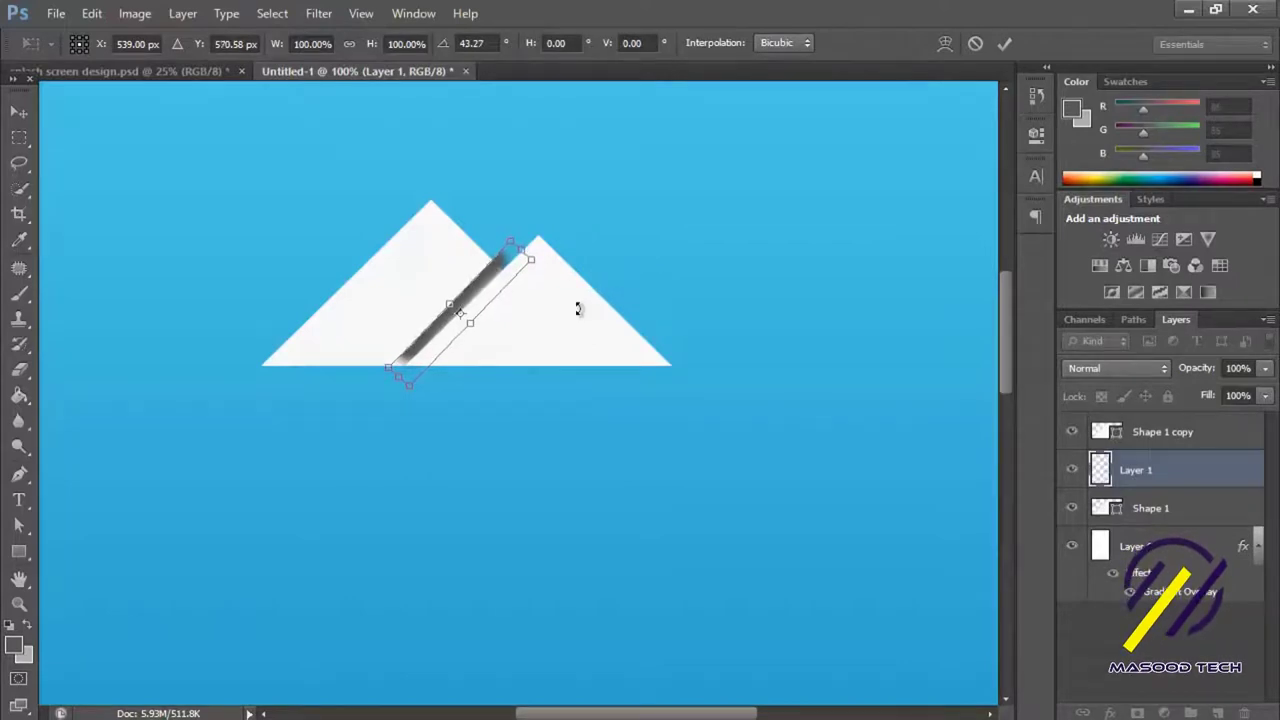
key(Down)
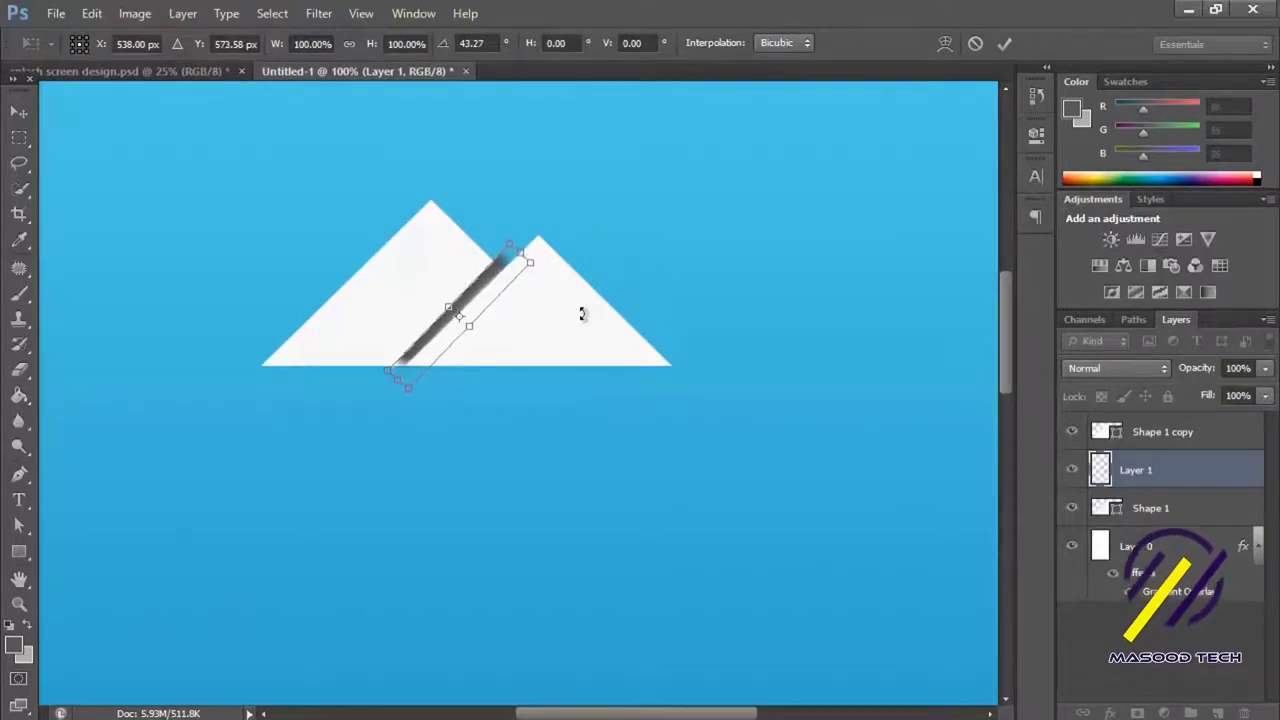
drag(582, 315, 582, 314)
key(Left)
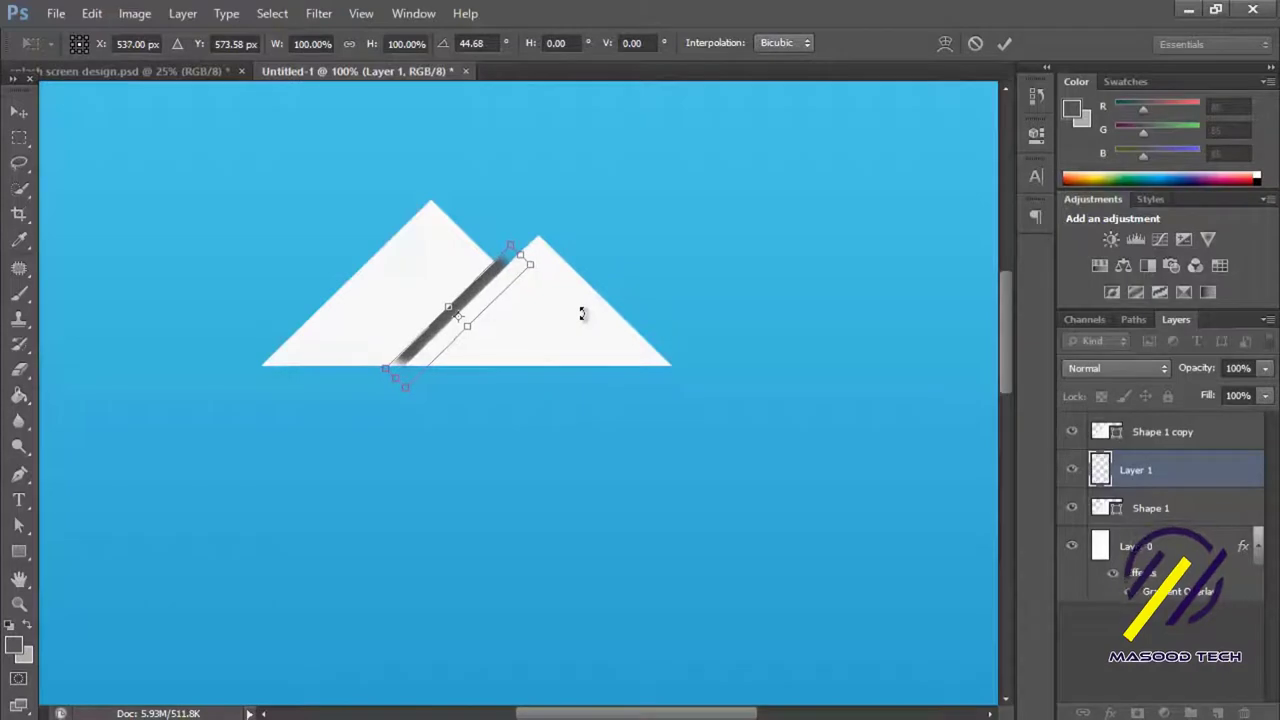
key(Down)
key(Down)
key(Down)
key(Down)
key(Down)
key(Down)
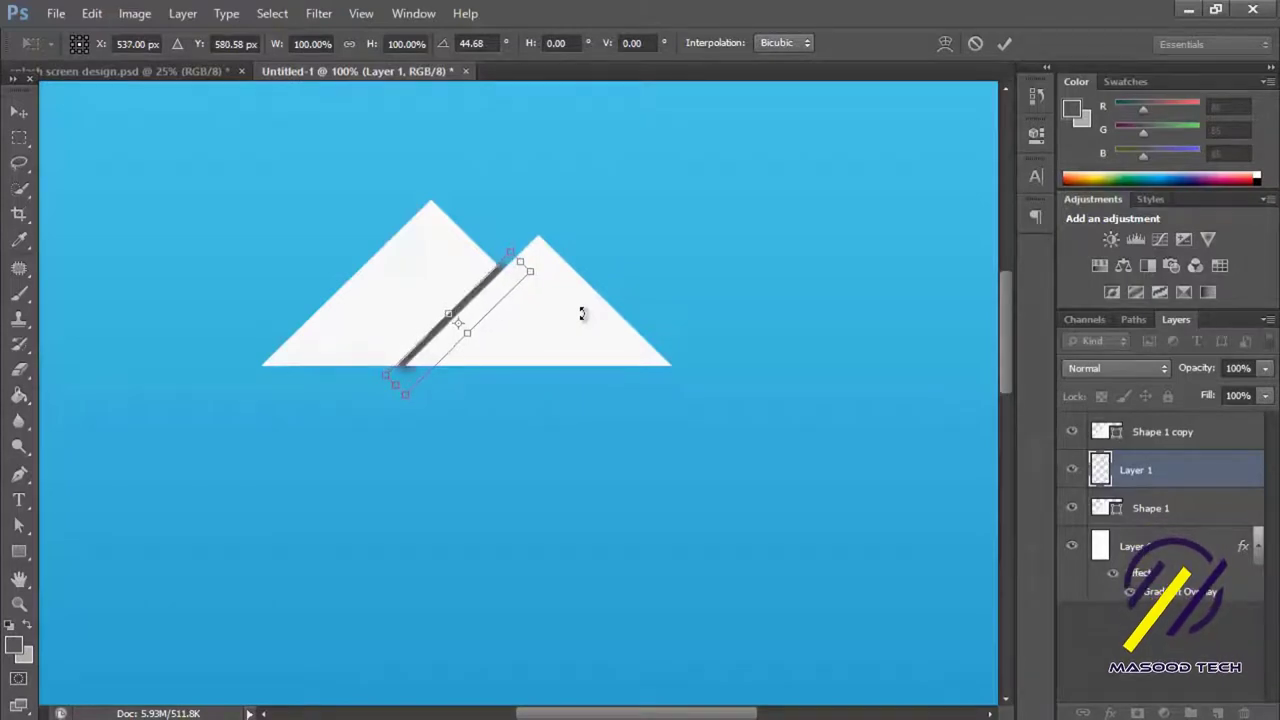
click(1003, 46)
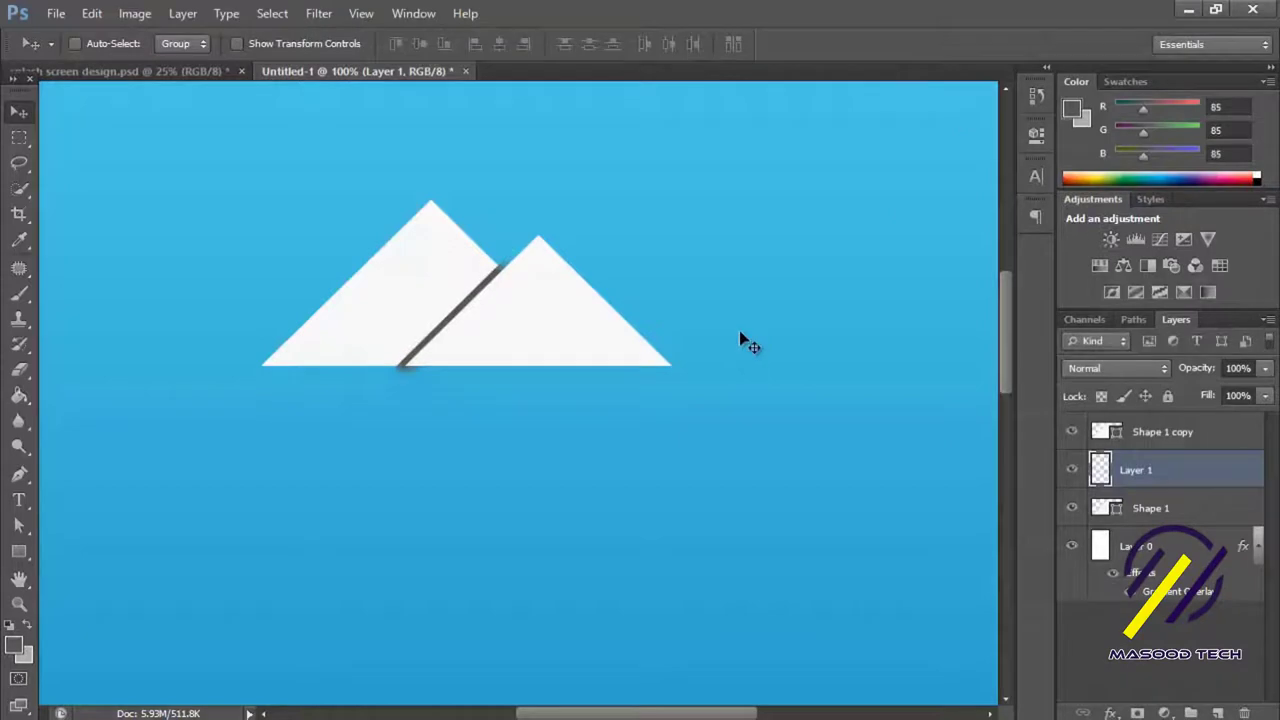
Set Layer 1 opacity to 65% and erase the shadow line's upper tip
click(1264, 370)
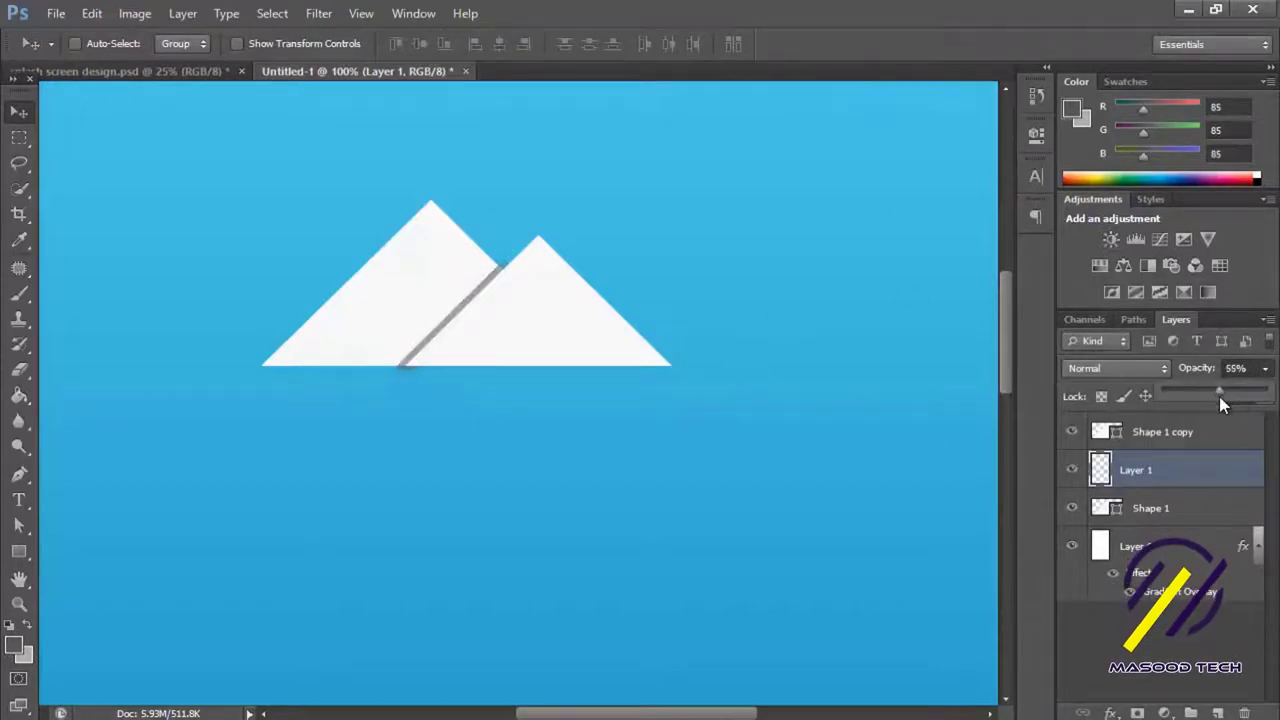
drag(1220, 396, 1229, 396)
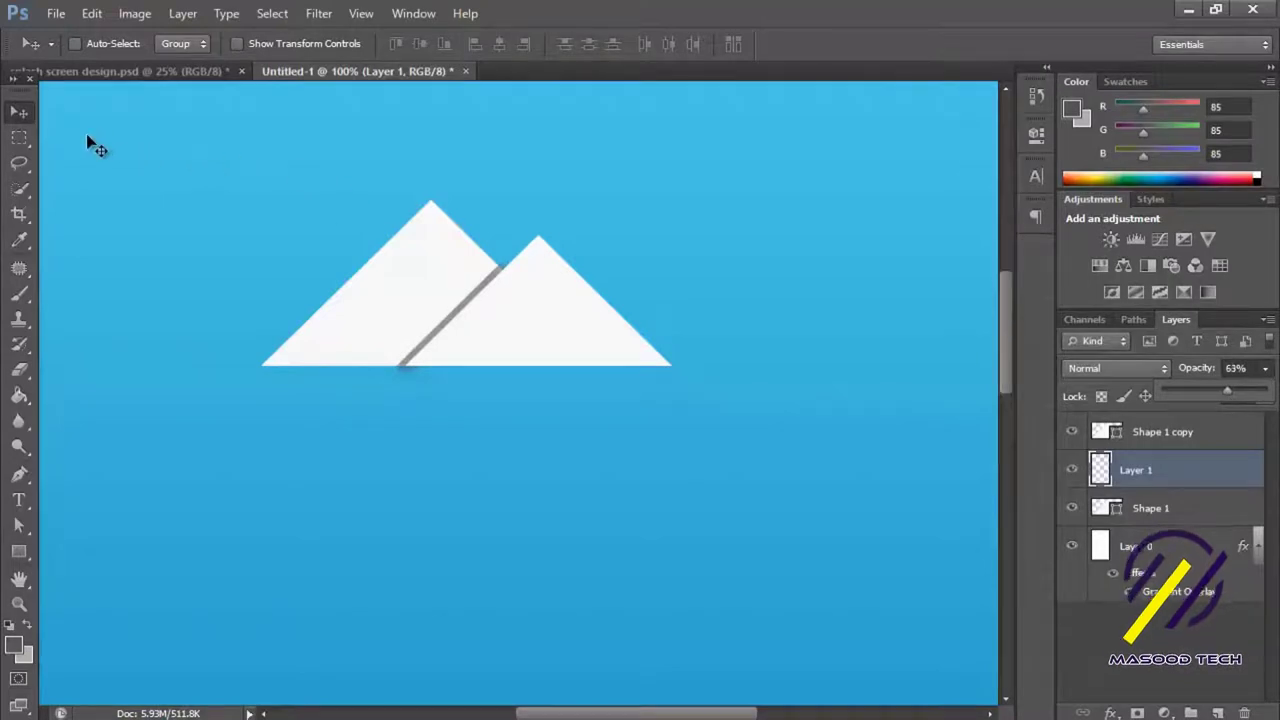
click(16, 114)
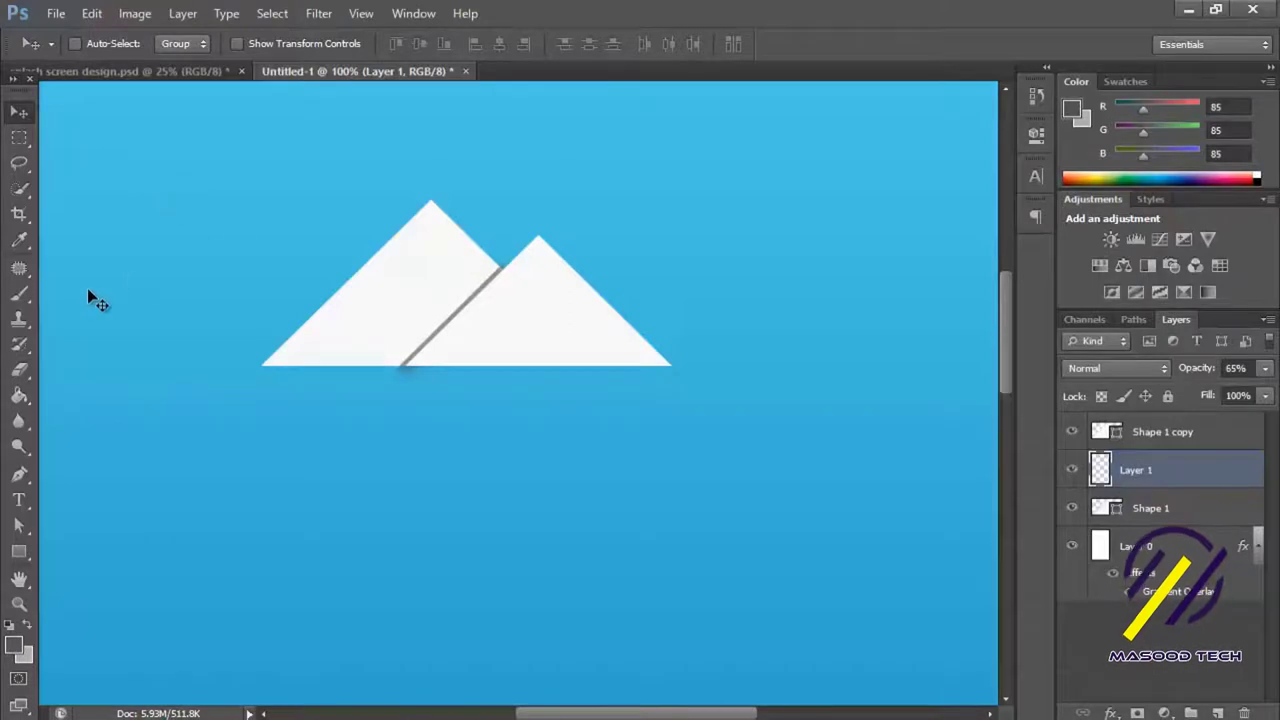
click(16, 368)
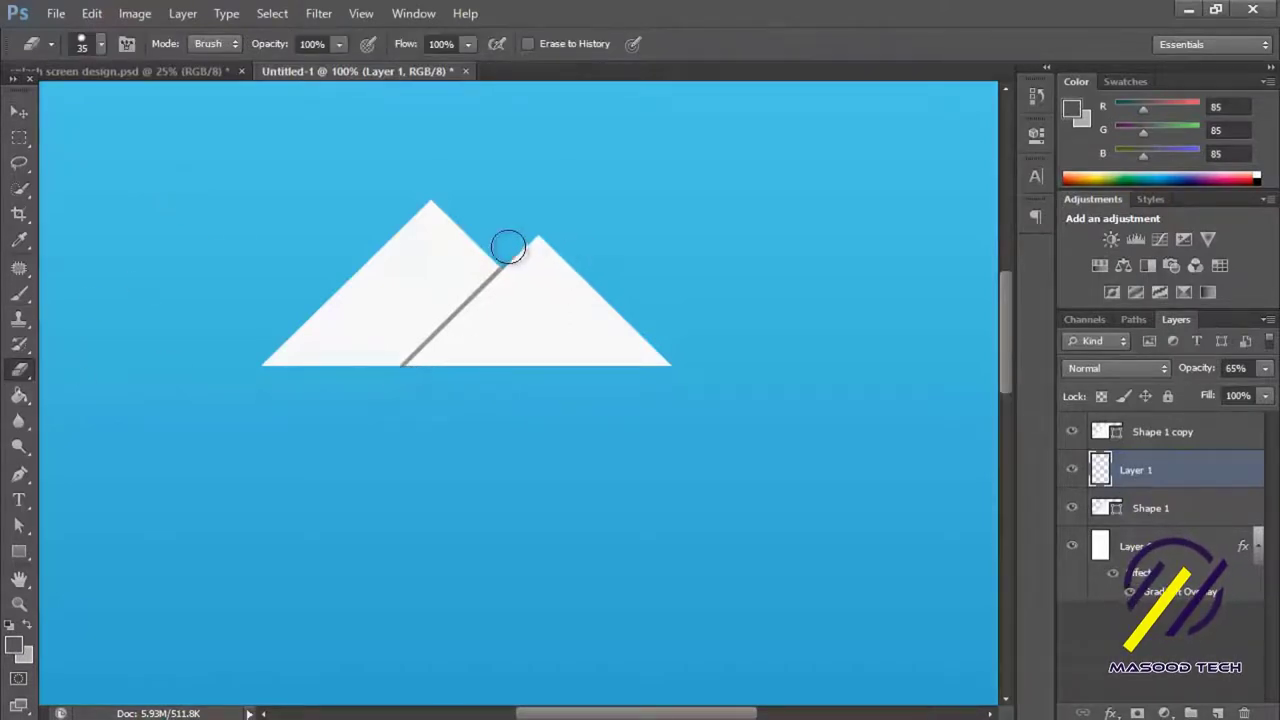
drag(525, 263, 508, 251)
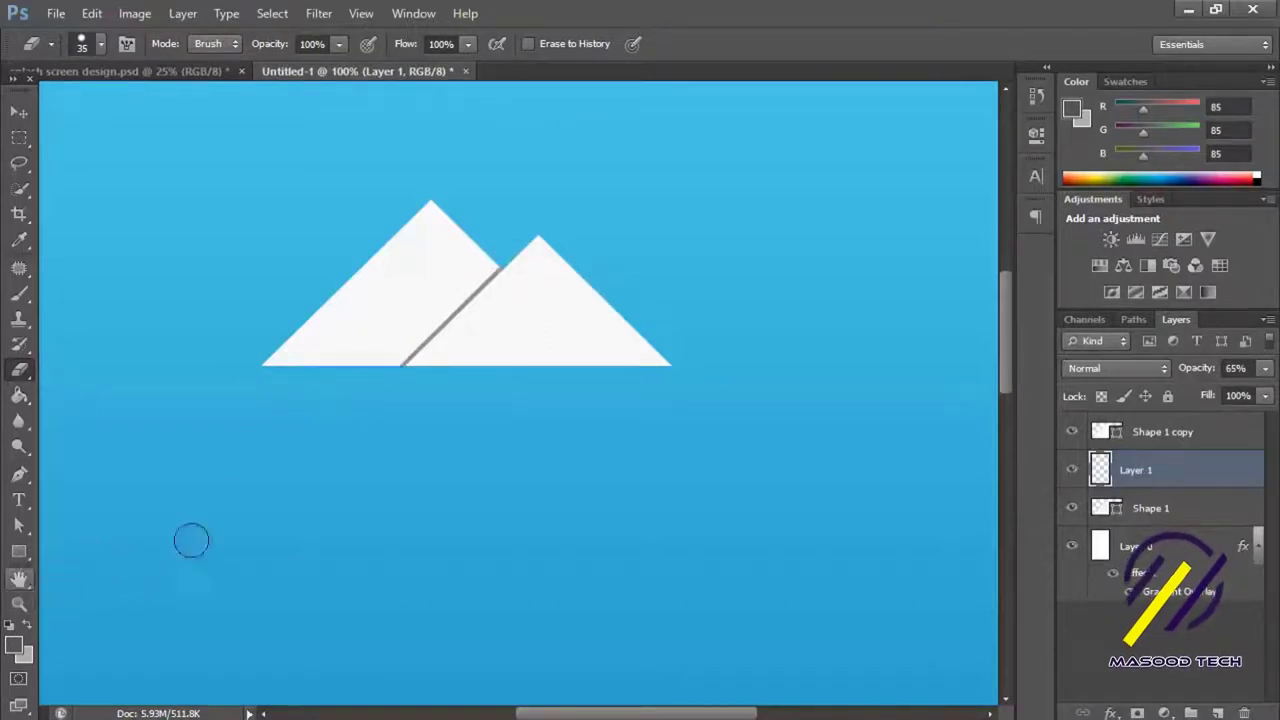
Group Shape 1 copy and Layer 1 into Group 1 at 50% zoom
alt+click(561, 375)
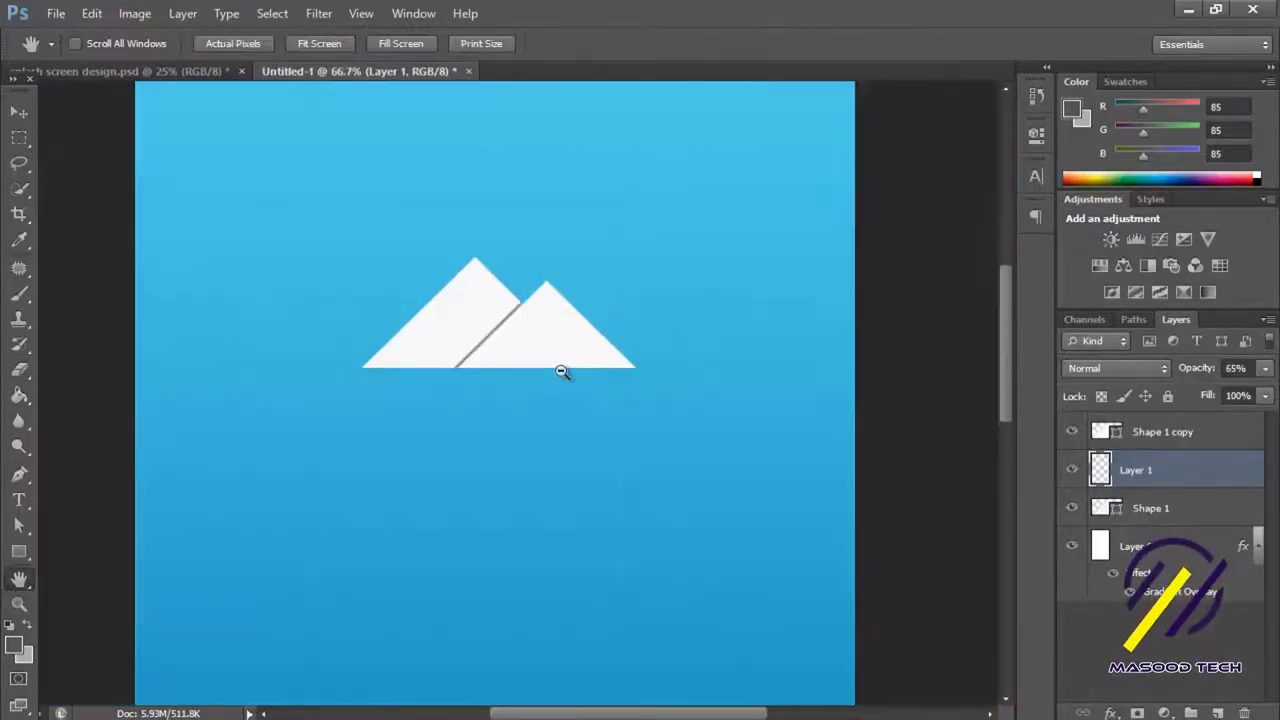
alt+click(537, 380)
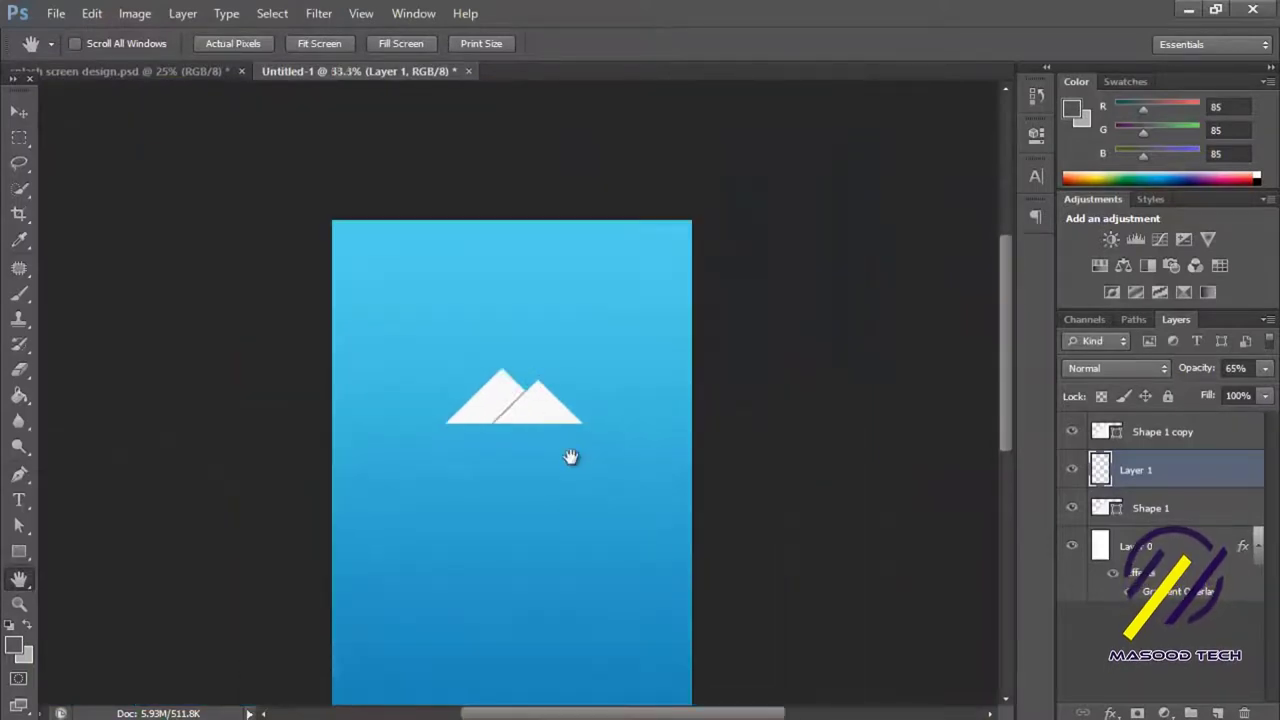
scroll(537, 343, down, 1)
scroll(516, 305, down, 2)
key(ctrl+plus)
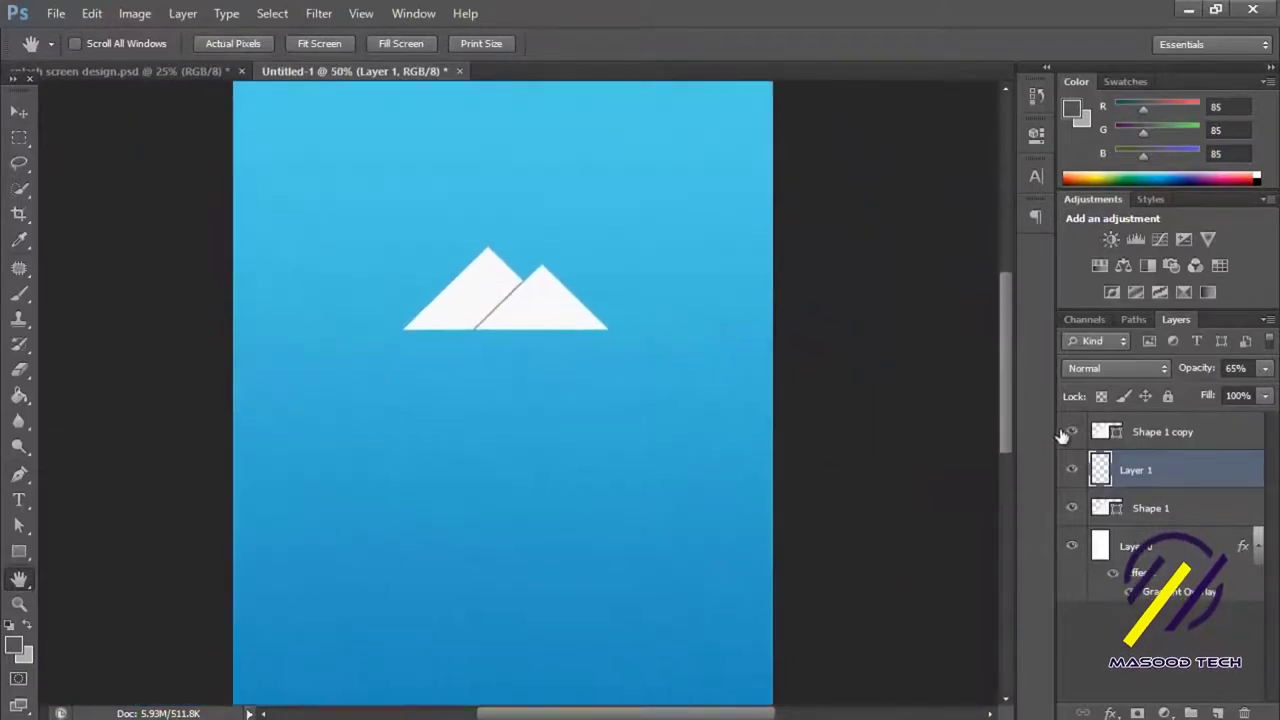
shift+click(1146, 434)
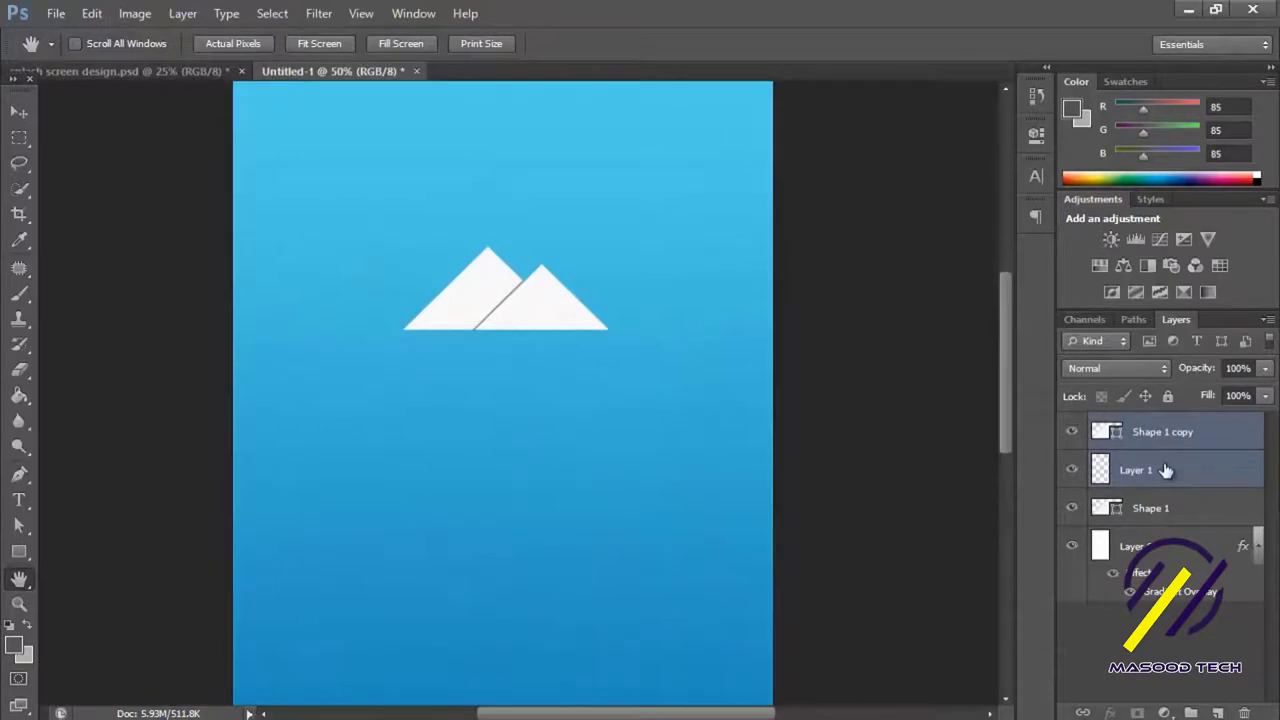
key(ctrl+g)
key(ctrl+t)
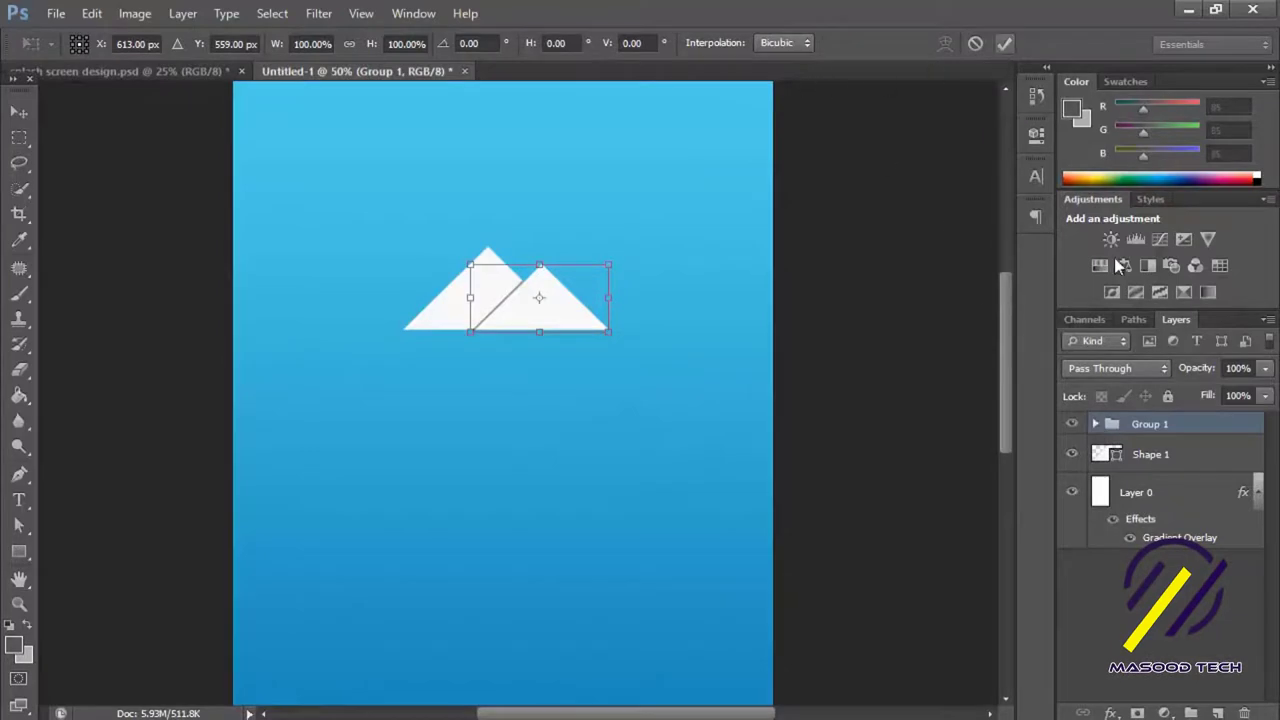
key(Return)
Move Shape 1 into Group 1 and place Layer 1 above it
click(1095, 424)
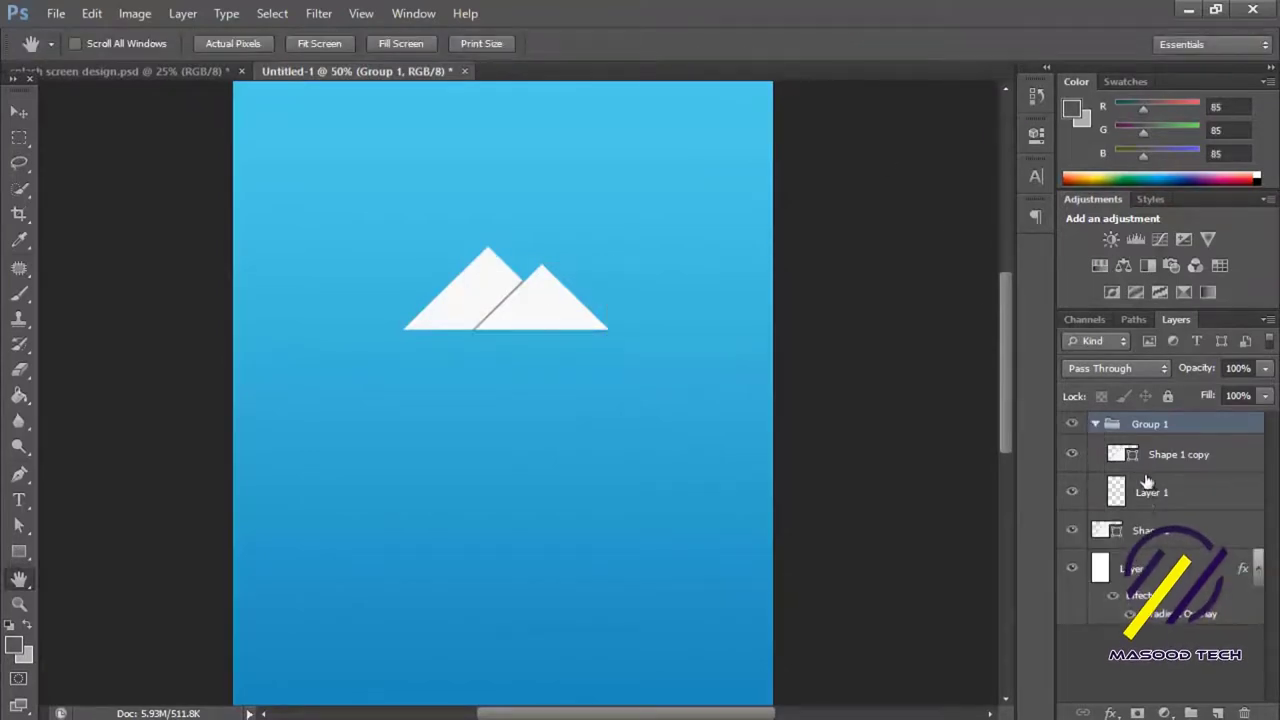
drag(1135, 537, 1130, 473)
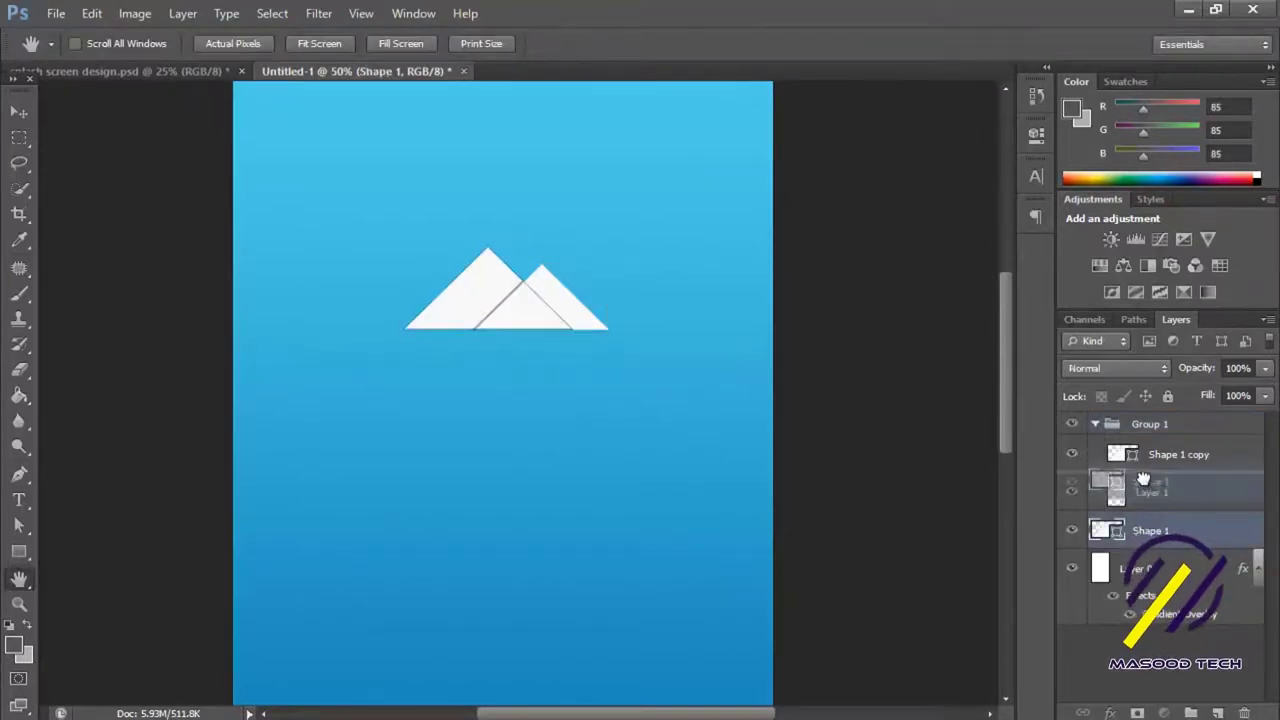
click(1095, 425)
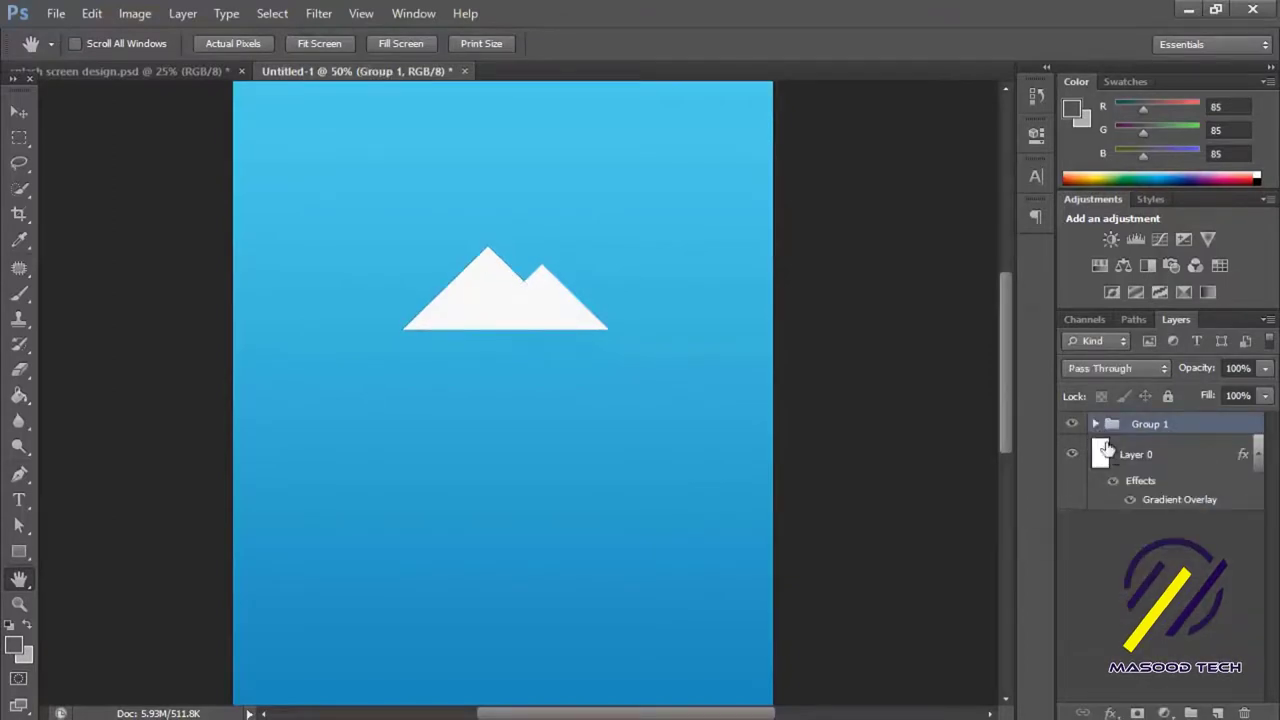
click(1095, 424)
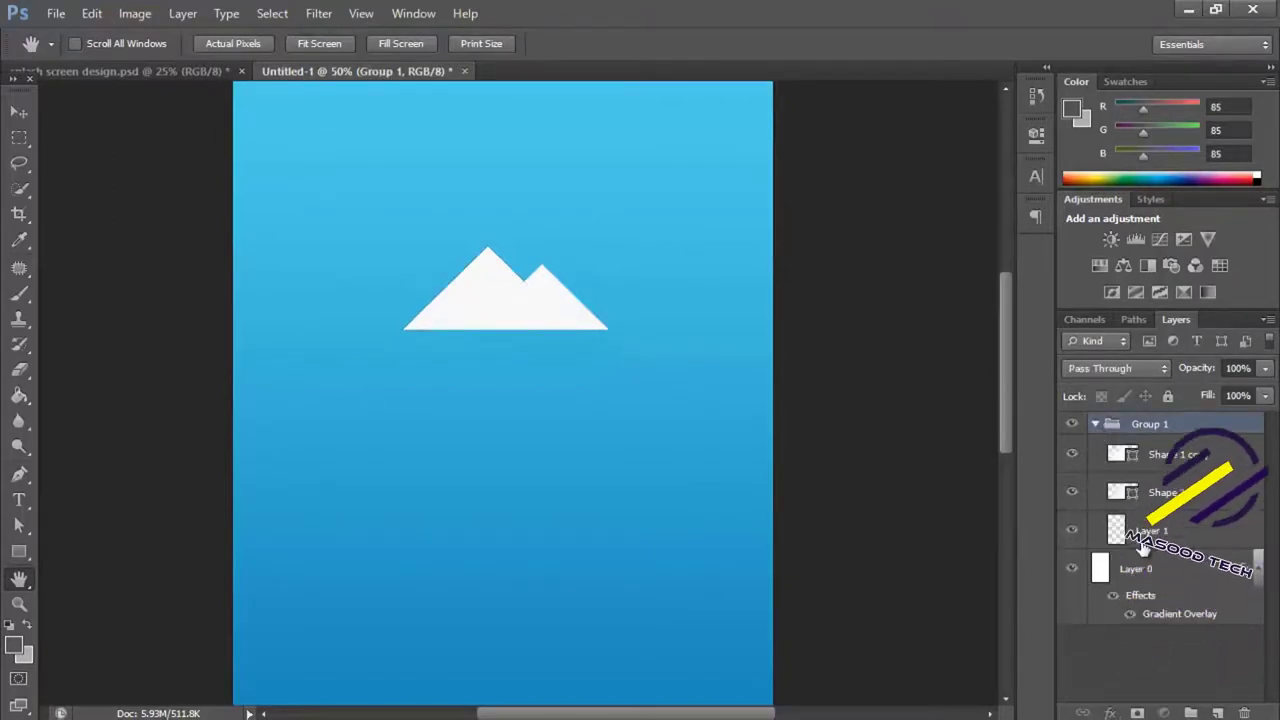
drag(1140, 545, 1135, 475)
click(1095, 424)
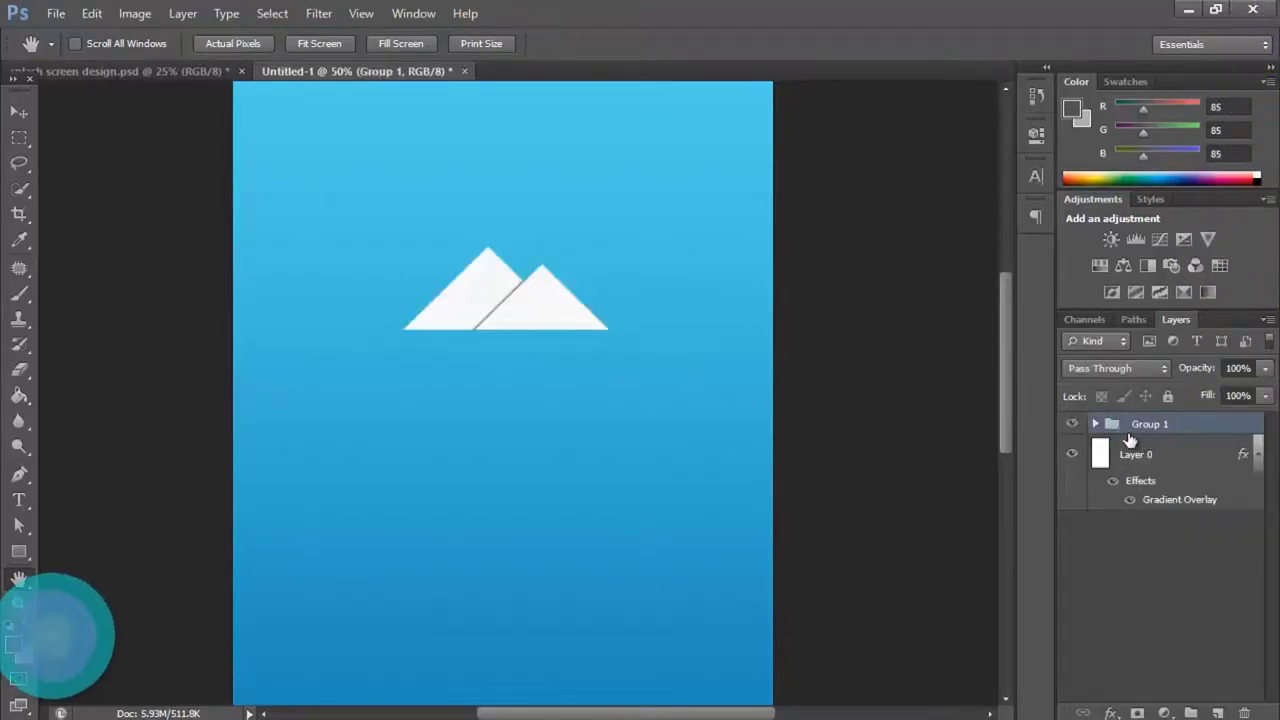
key(ctrl+t)
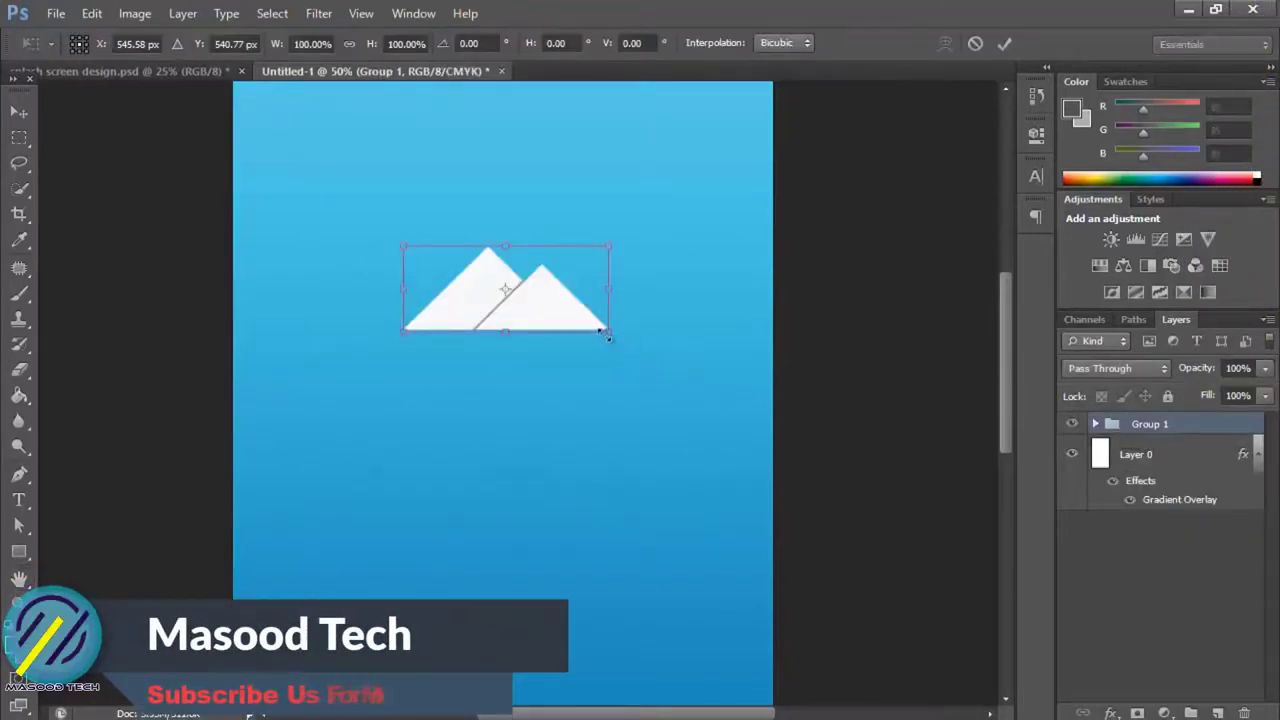
Scale the Group 1 mountain icon up to about 123% and commit the transform
mouse_move(607, 336)
mouse_down()
mouse_move(675, 358)
mouse_move(585, 354)
mouse_move(590, 320)
mouse_up()
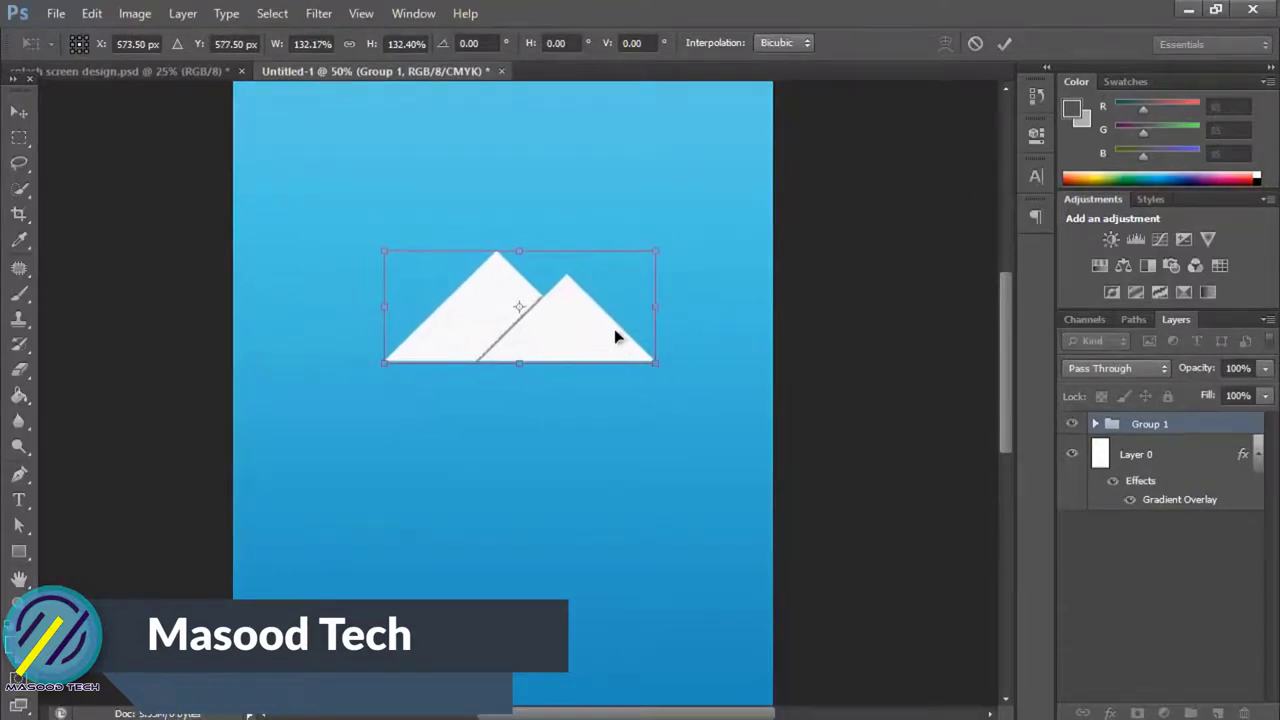
drag(654, 358, 637, 354)
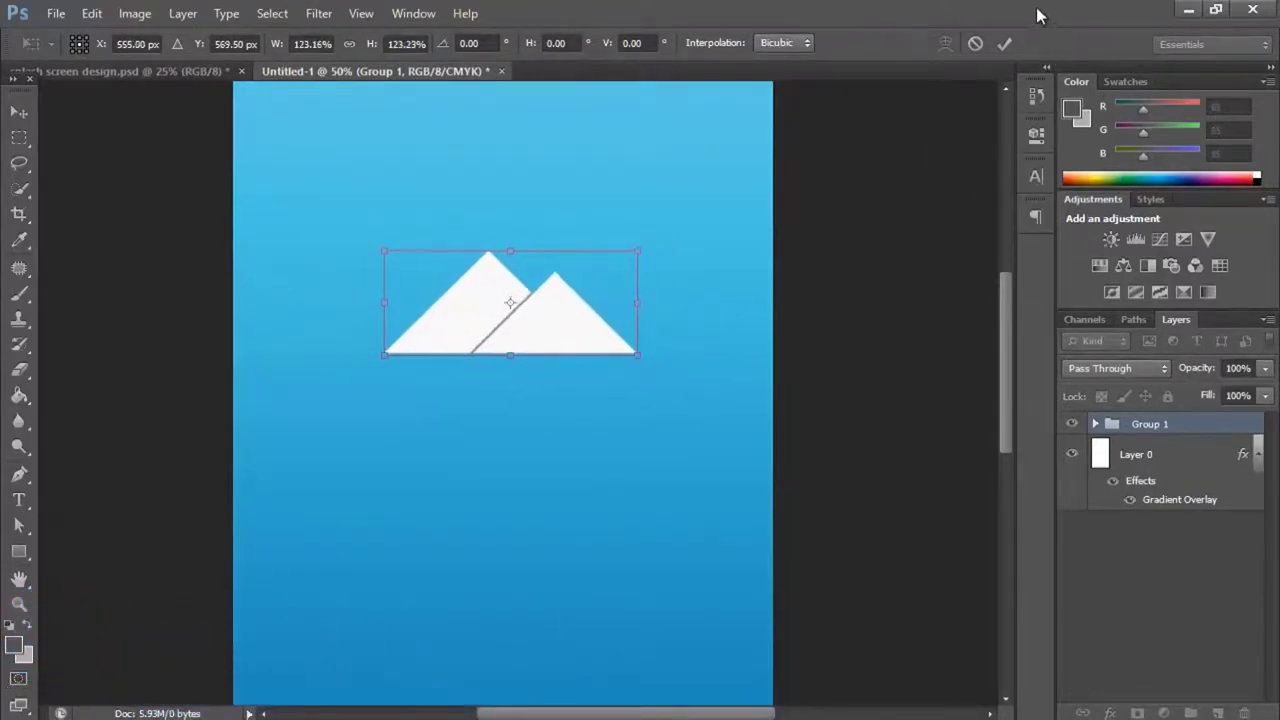
click(1004, 43)
key(h)
Zoom the view to 50% and start a new text layer below the icon
key(ctrl+minus)
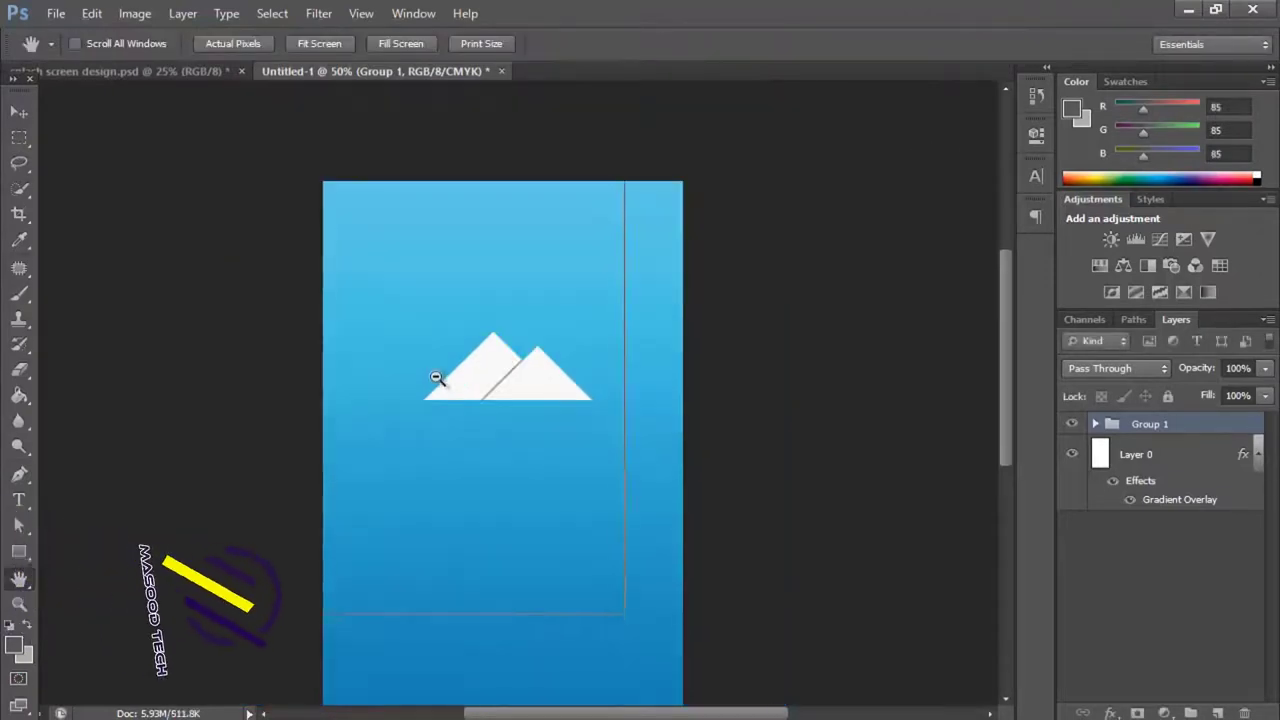
key(ctrl+minus)
key(ctrl+plus)
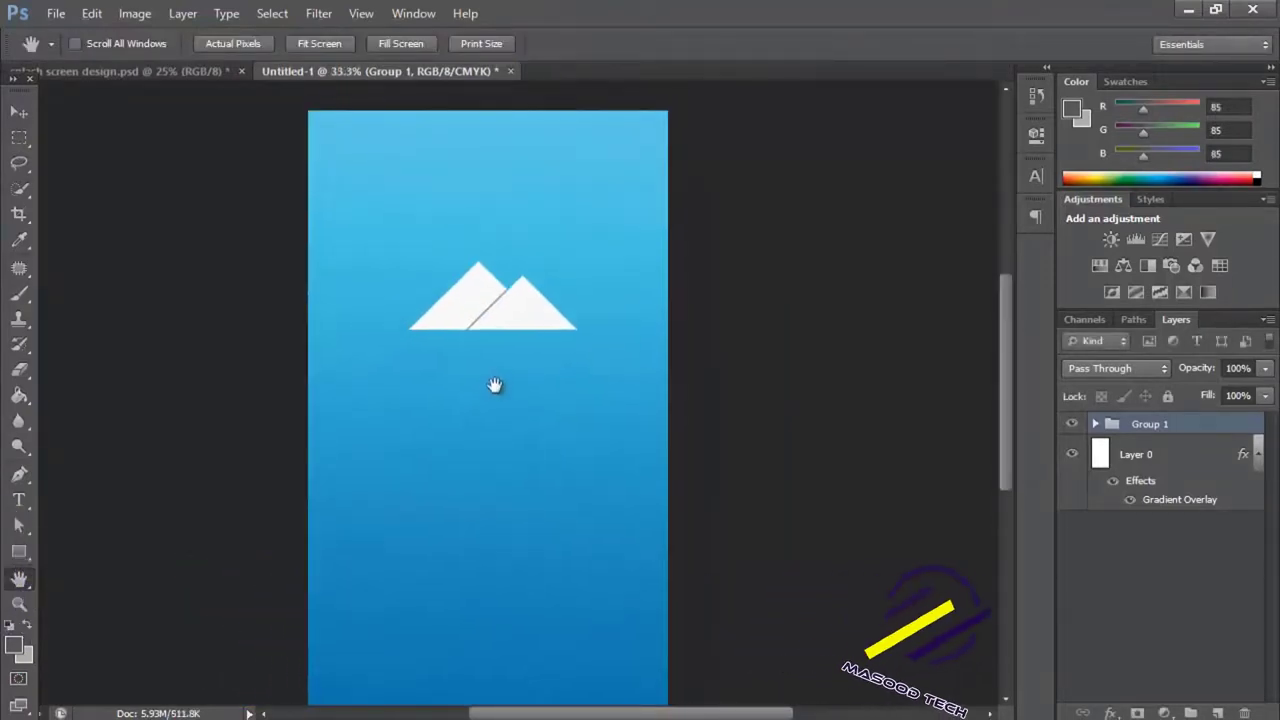
key(ctrl+plus)
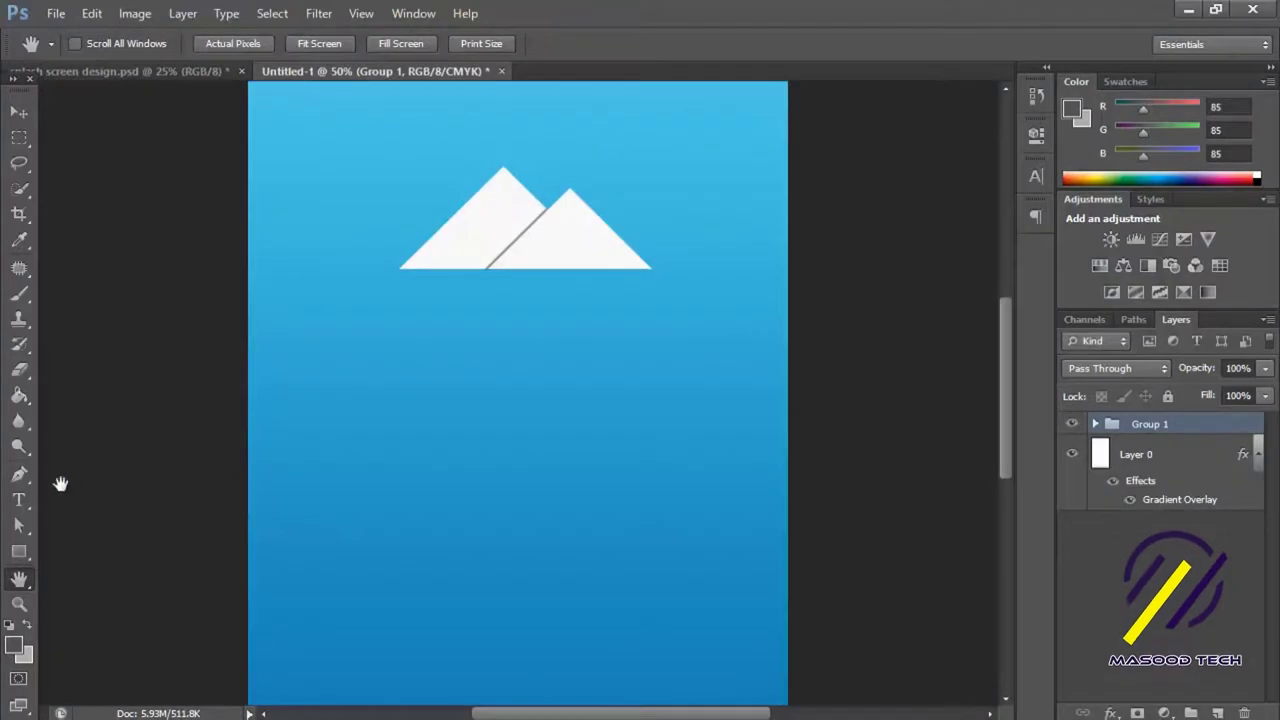
click(18, 500)
click(492, 389)
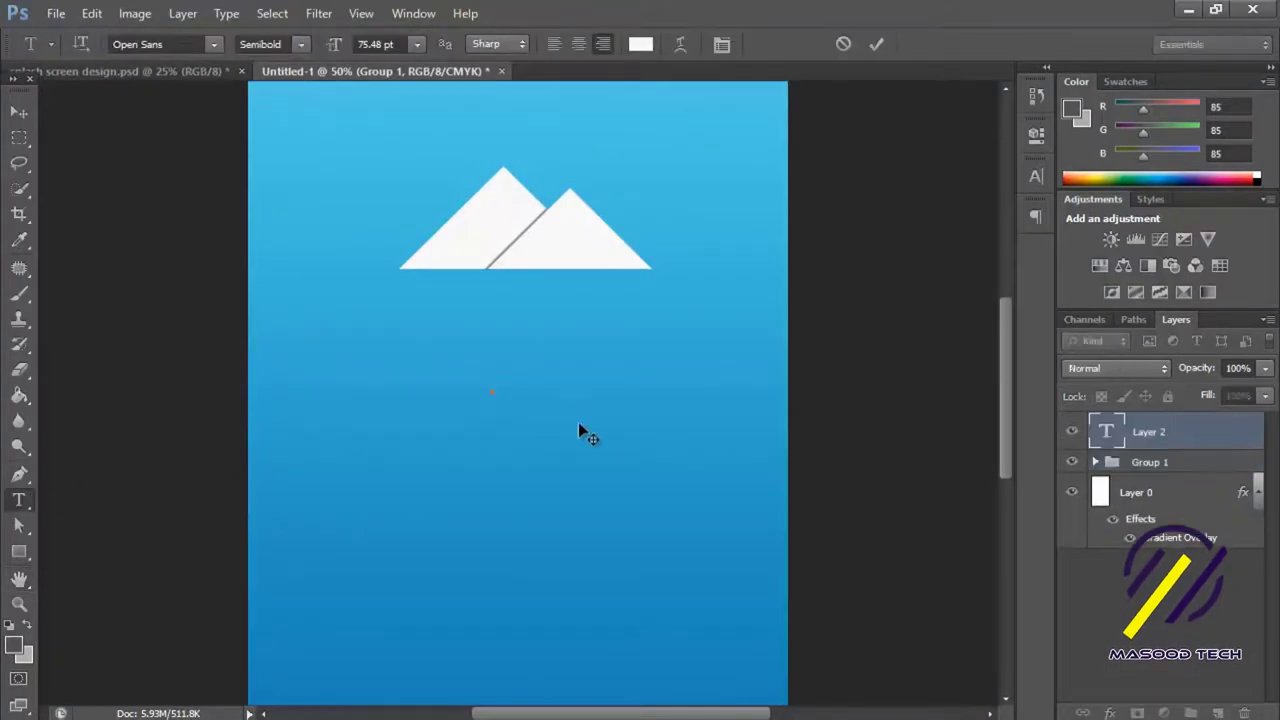
Type the white title 'Splash Screen' and centre it beneath the mountain icon
text(Spl)
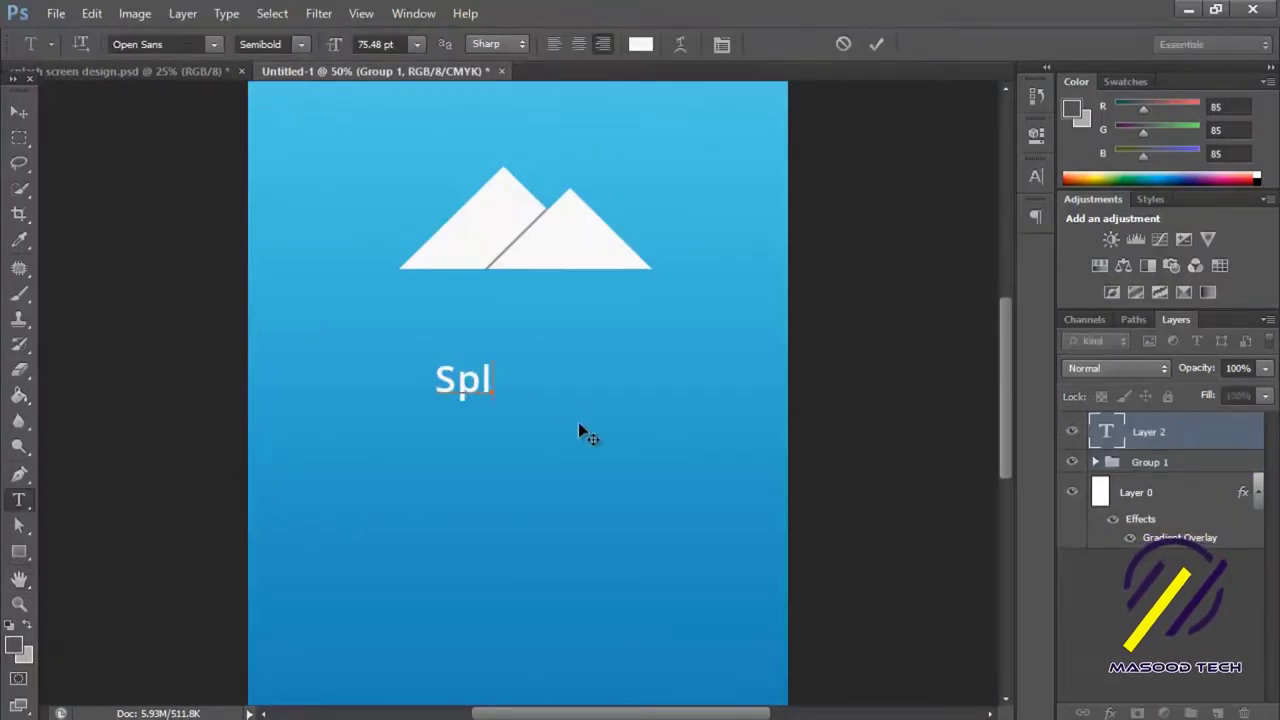
text(ash S)
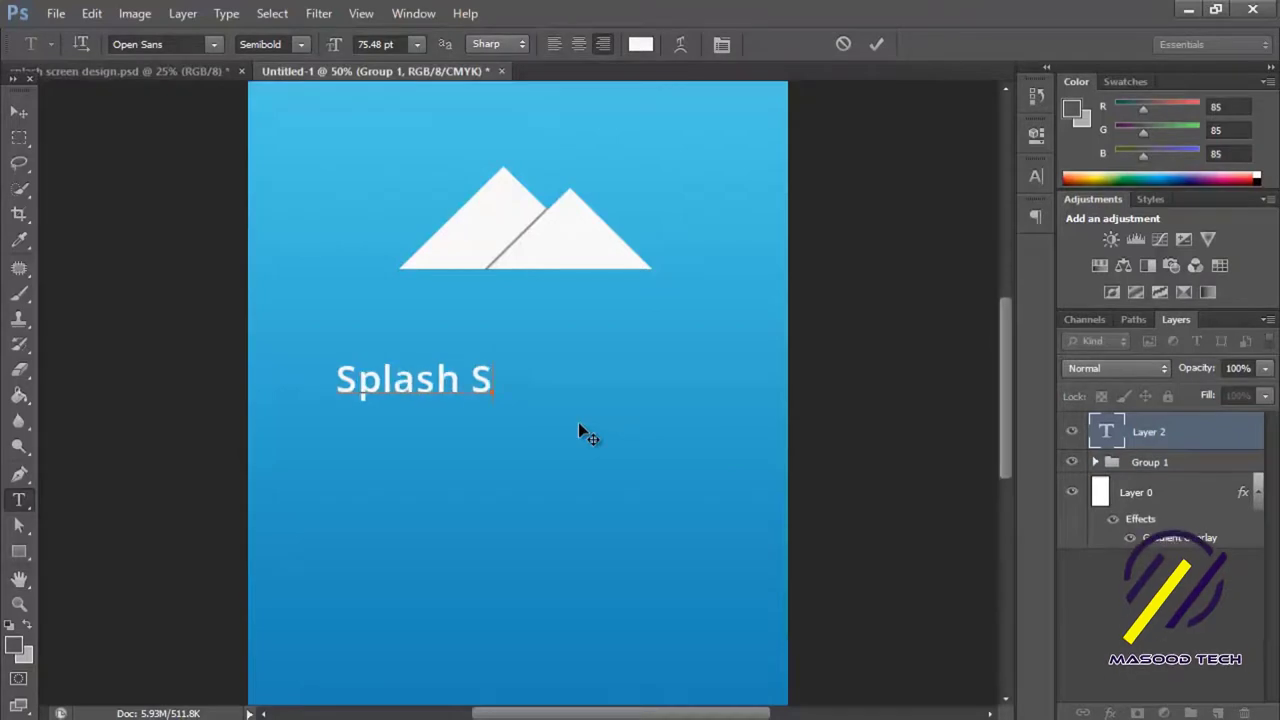
text(creen)
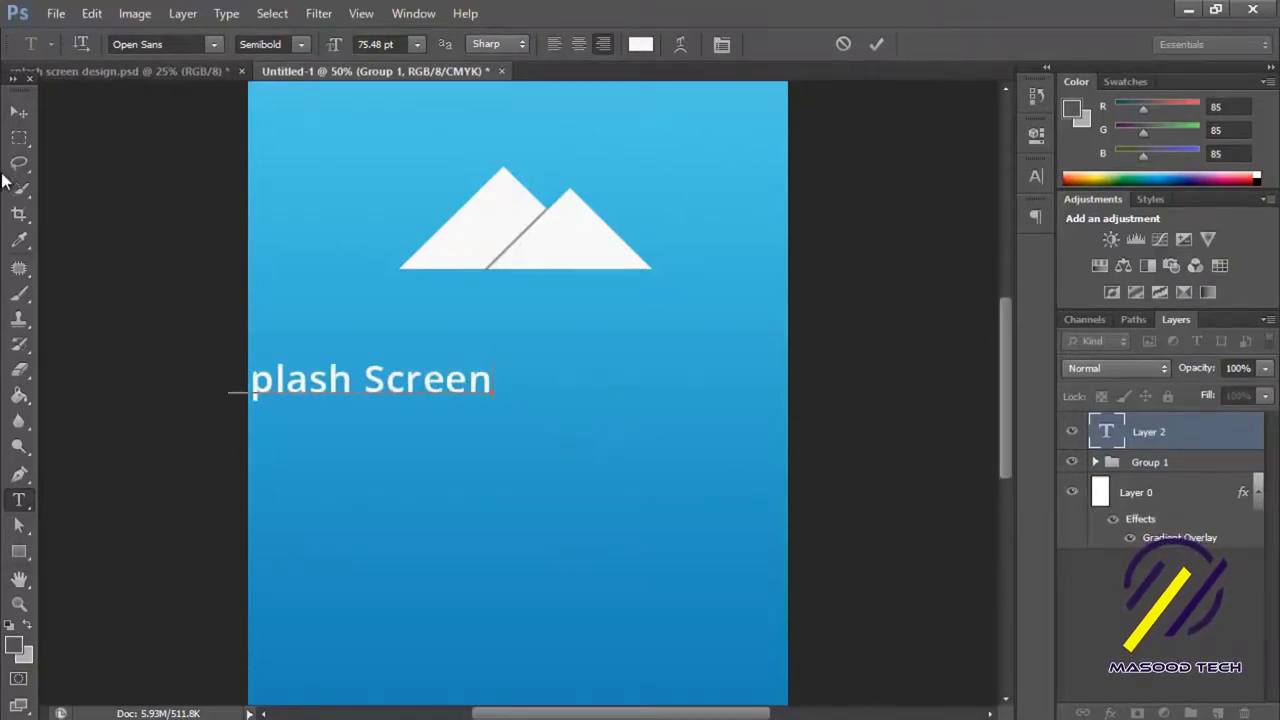
click(10, 116)
drag(300, 366, 478, 374)
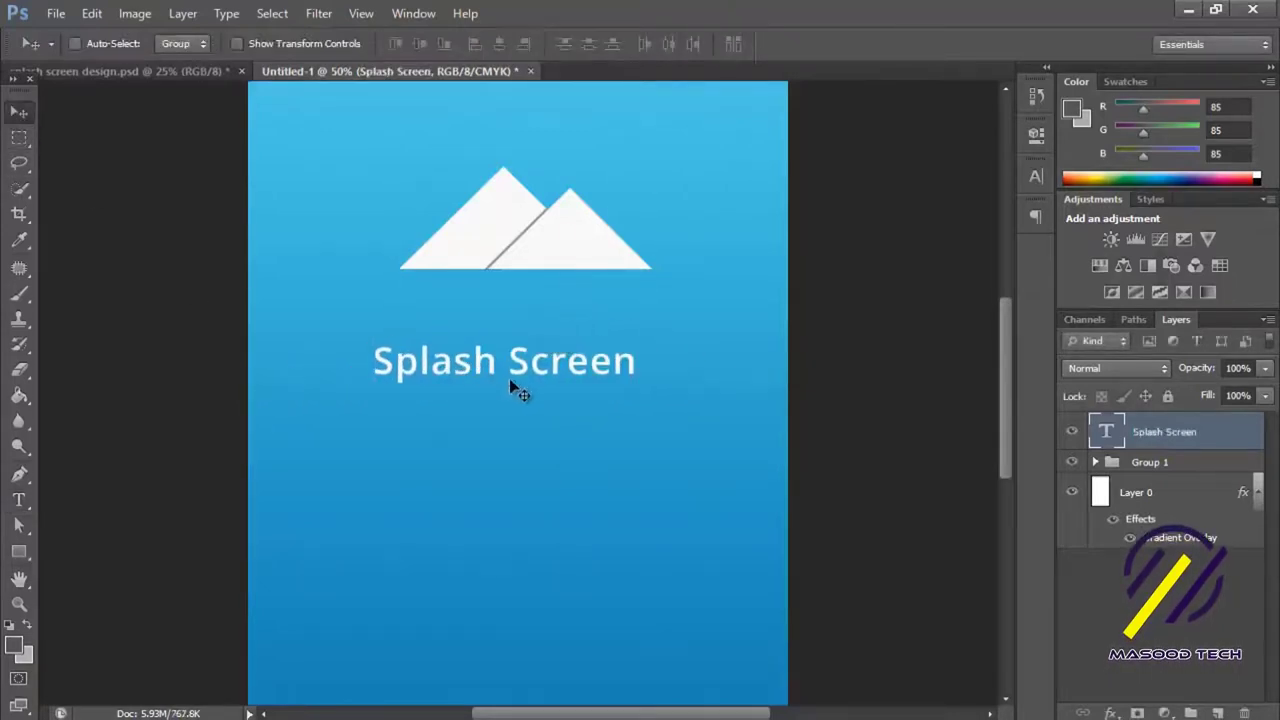
Scale the 'Splash Screen' title text up to about 130% and commit it
key(ctrl+t)
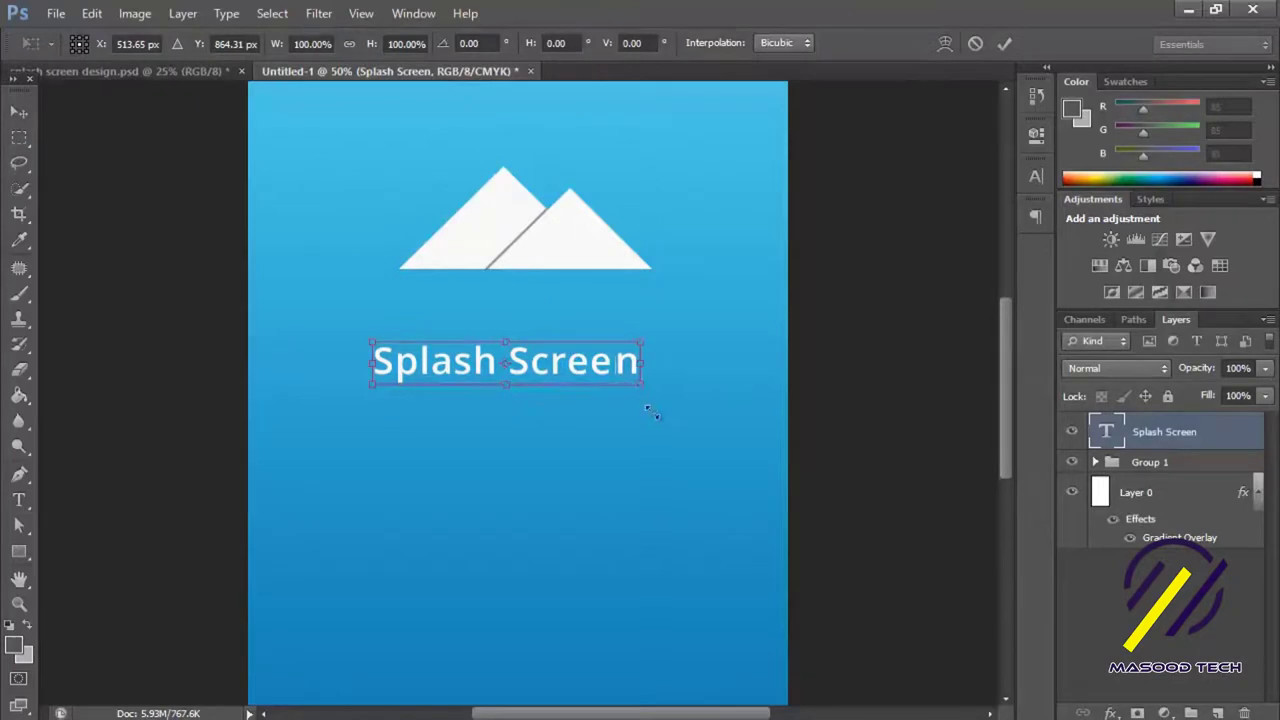
mouse_move(643, 385)
mouse_down()
mouse_move(713, 396)
mouse_move(645, 376)
mouse_up()
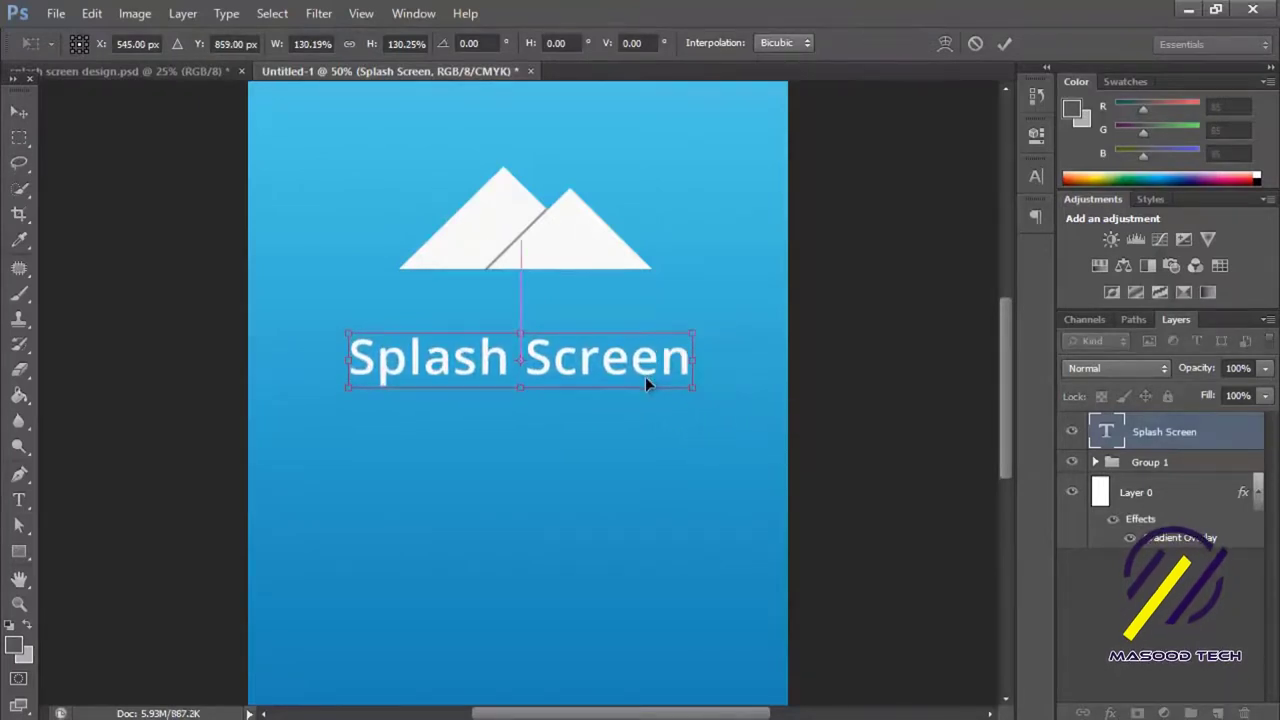
click(1005, 45)
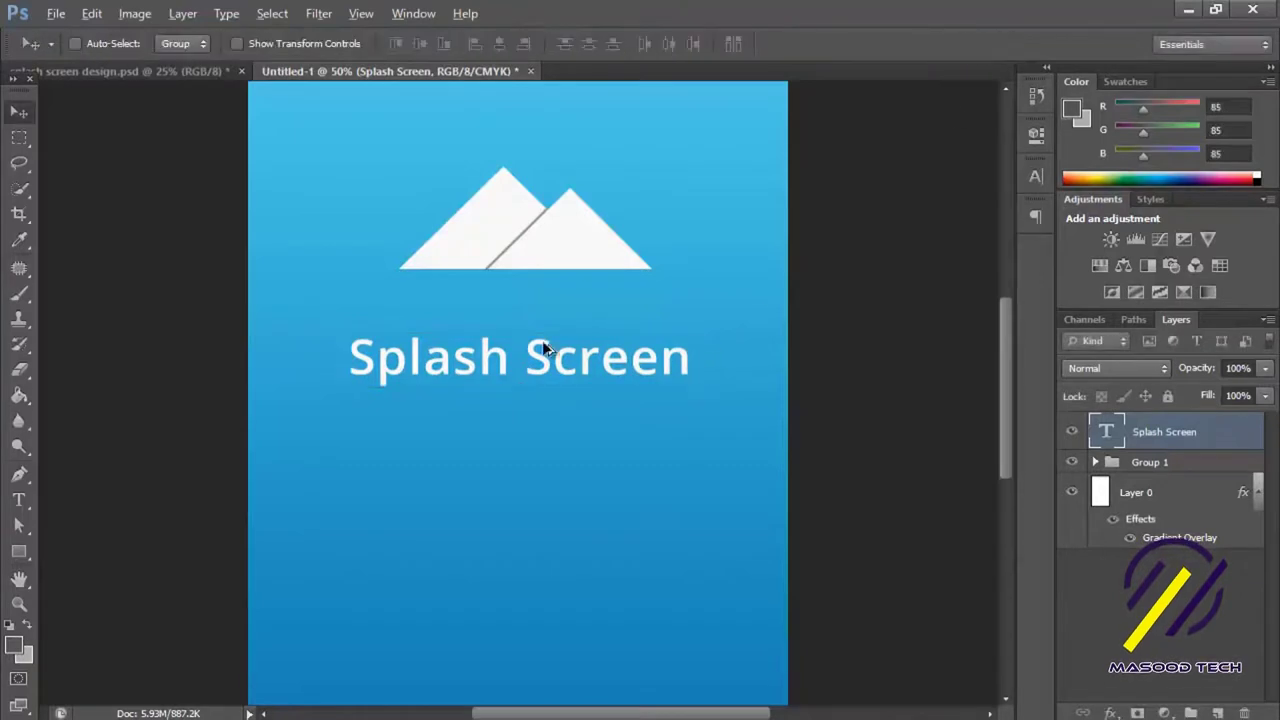
click(19, 578)
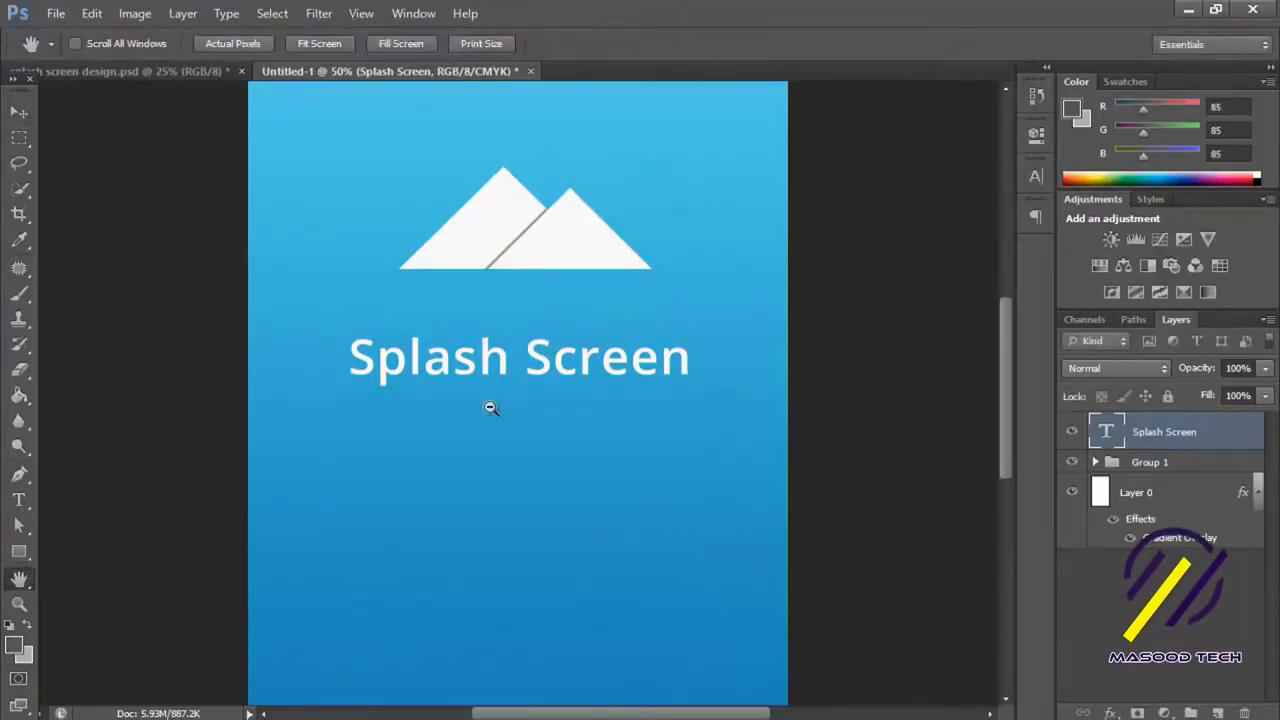
Nudge the Group 1 mountain icon slightly down-left, then zoom in to 66.7%
key(ctrl+minus)
key(ctrl+minus)
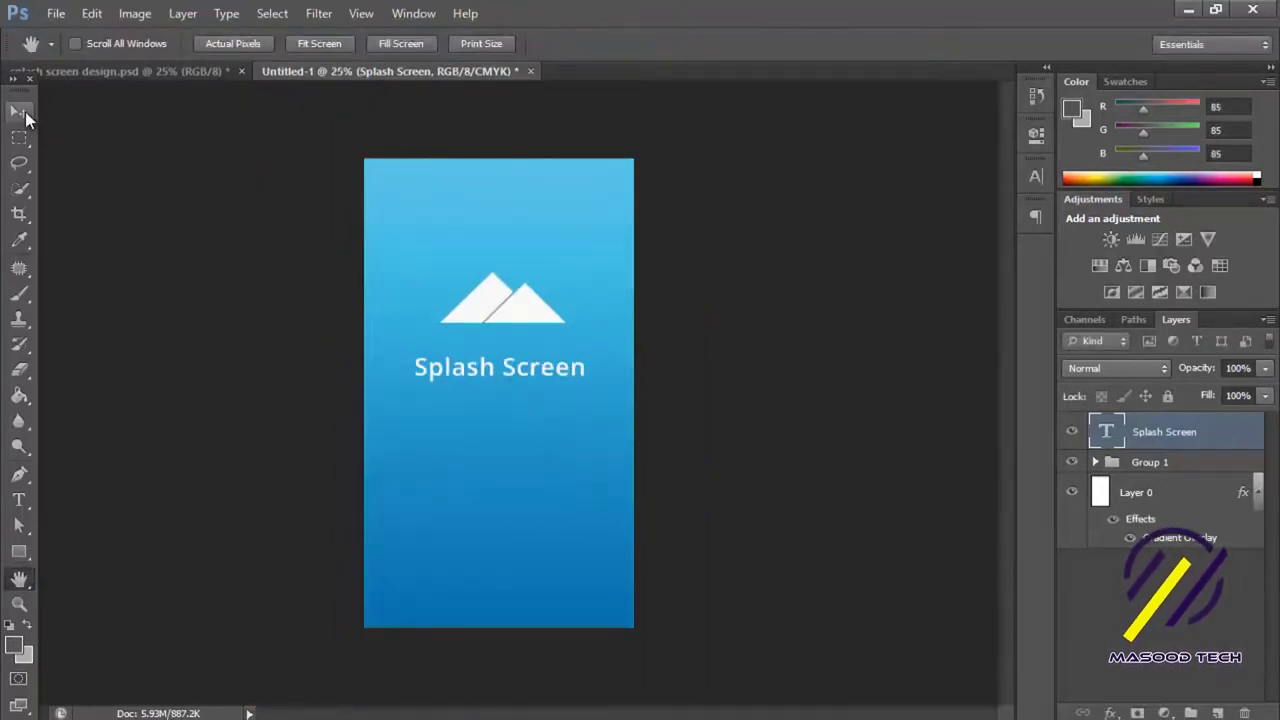
click(1176, 468)
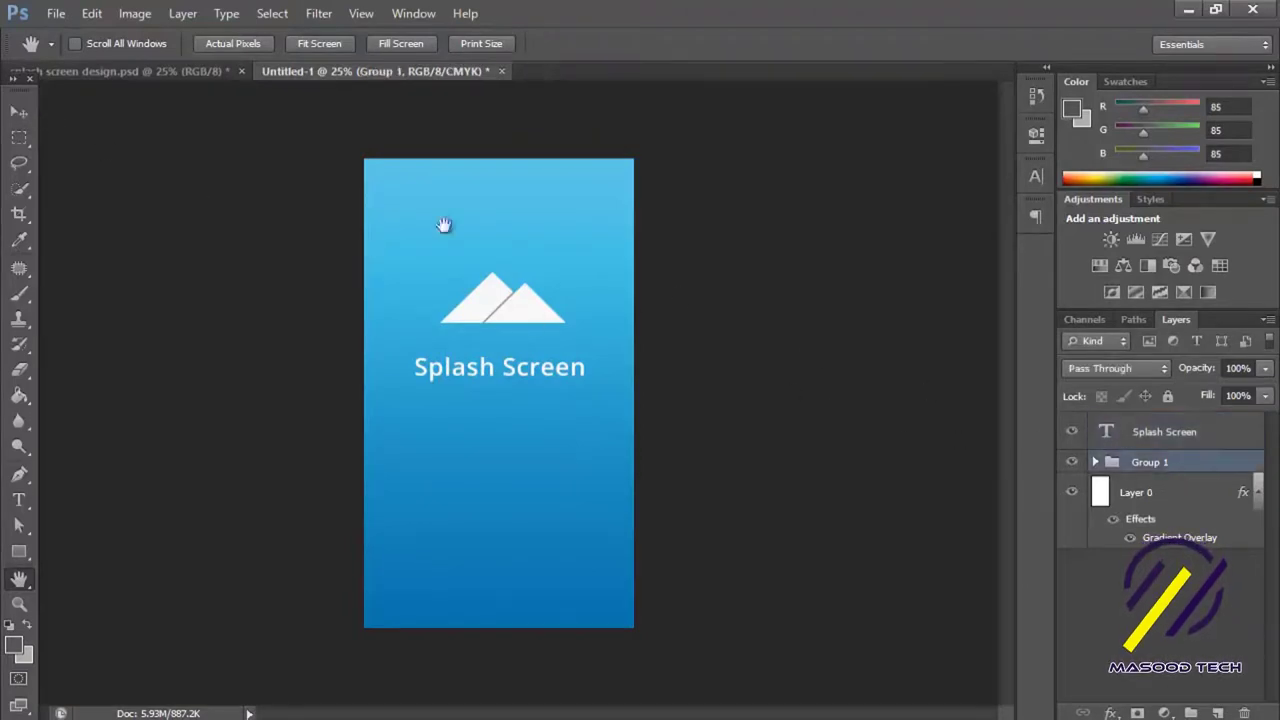
click(22, 108)
drag(500, 314, 499, 320)
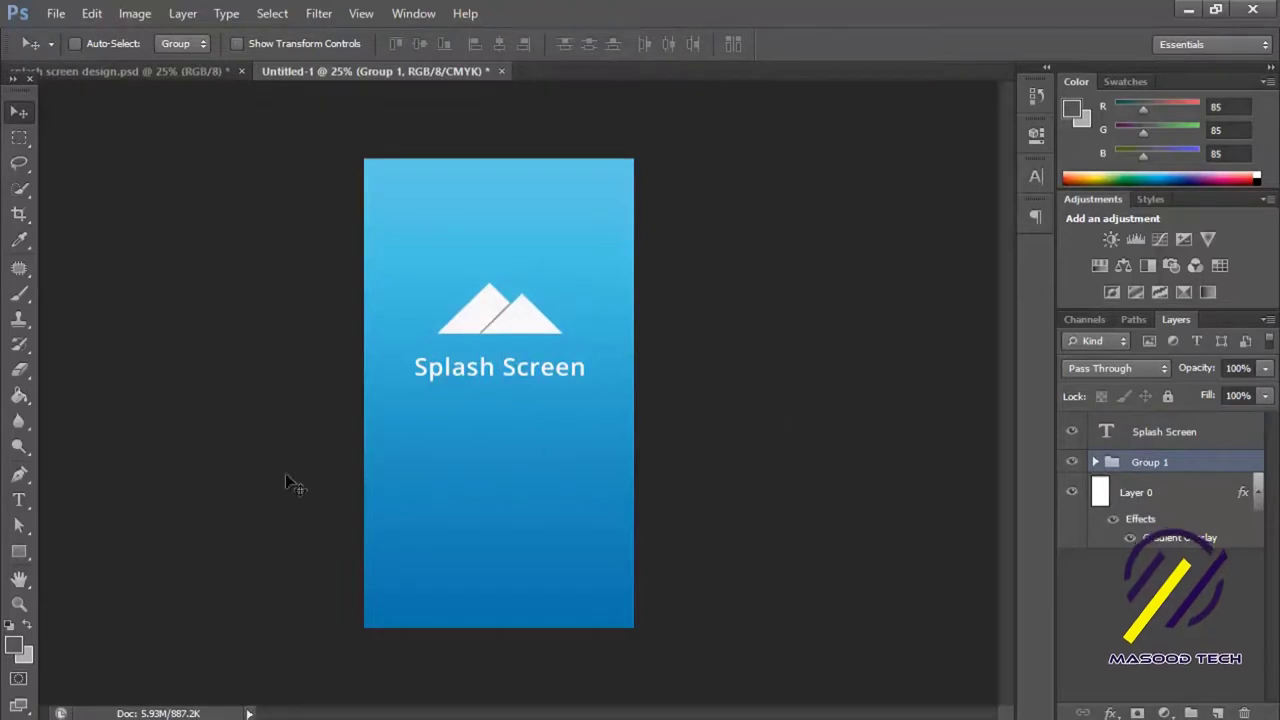
click(27, 578)
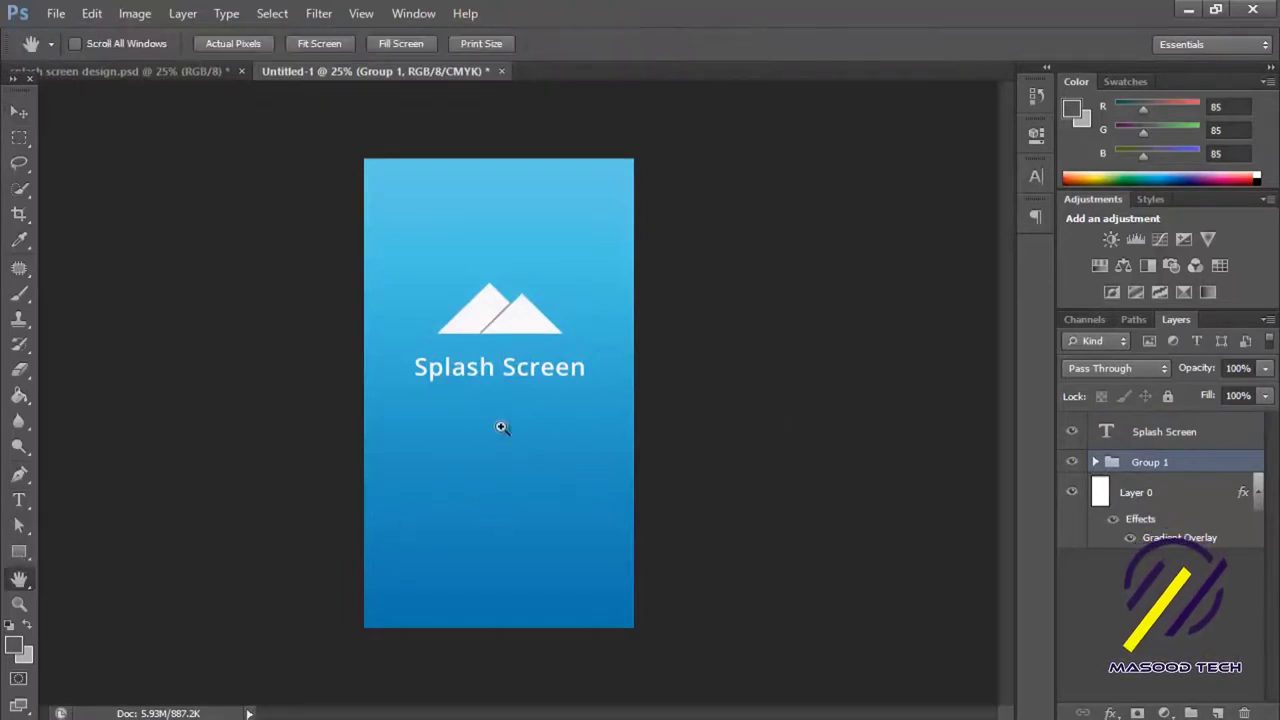
ctrl+click(502, 428)
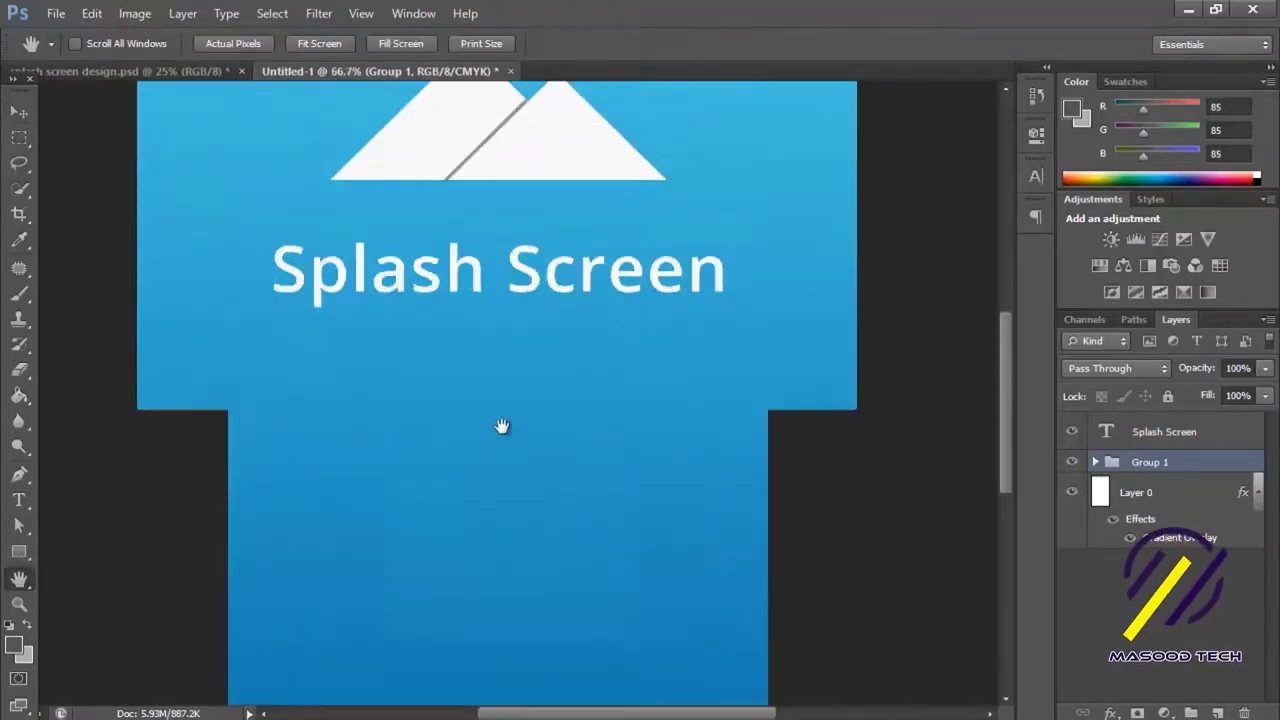
Turn on the grid overlay from View > Show > Grid
click(409, 18)
click(362, 13)
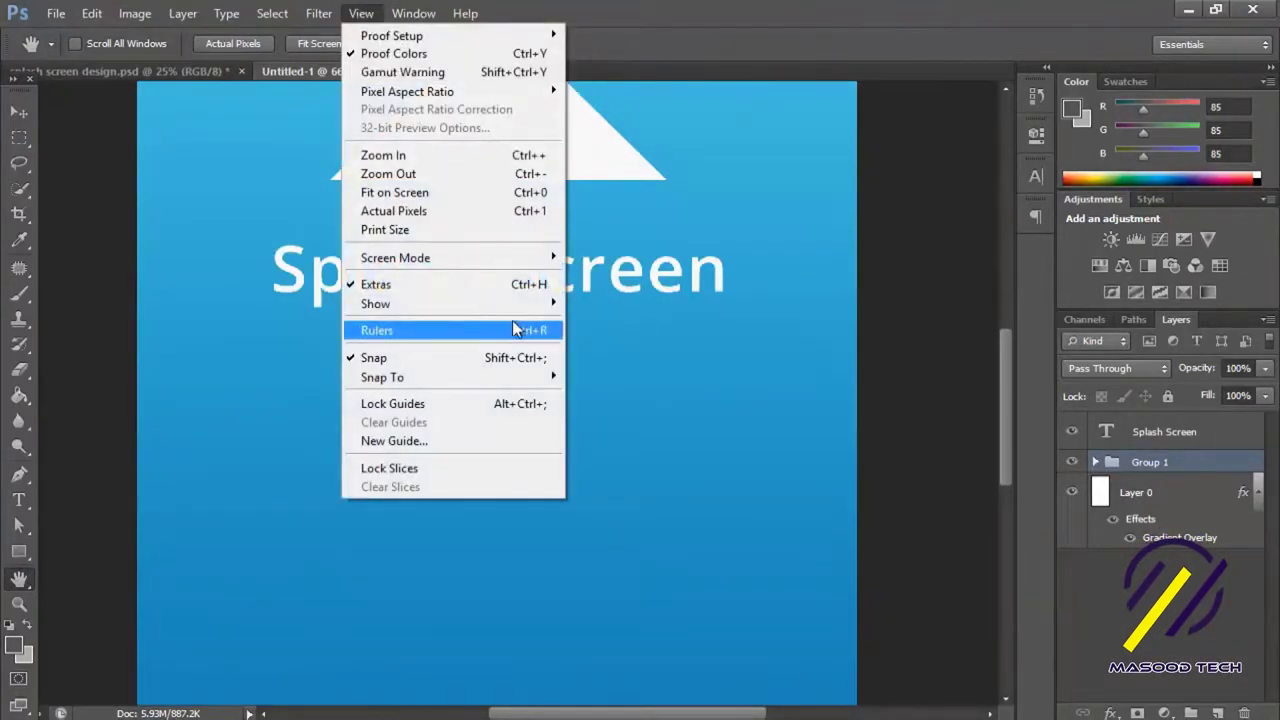
mouse_move(376, 303)
click(597, 347)
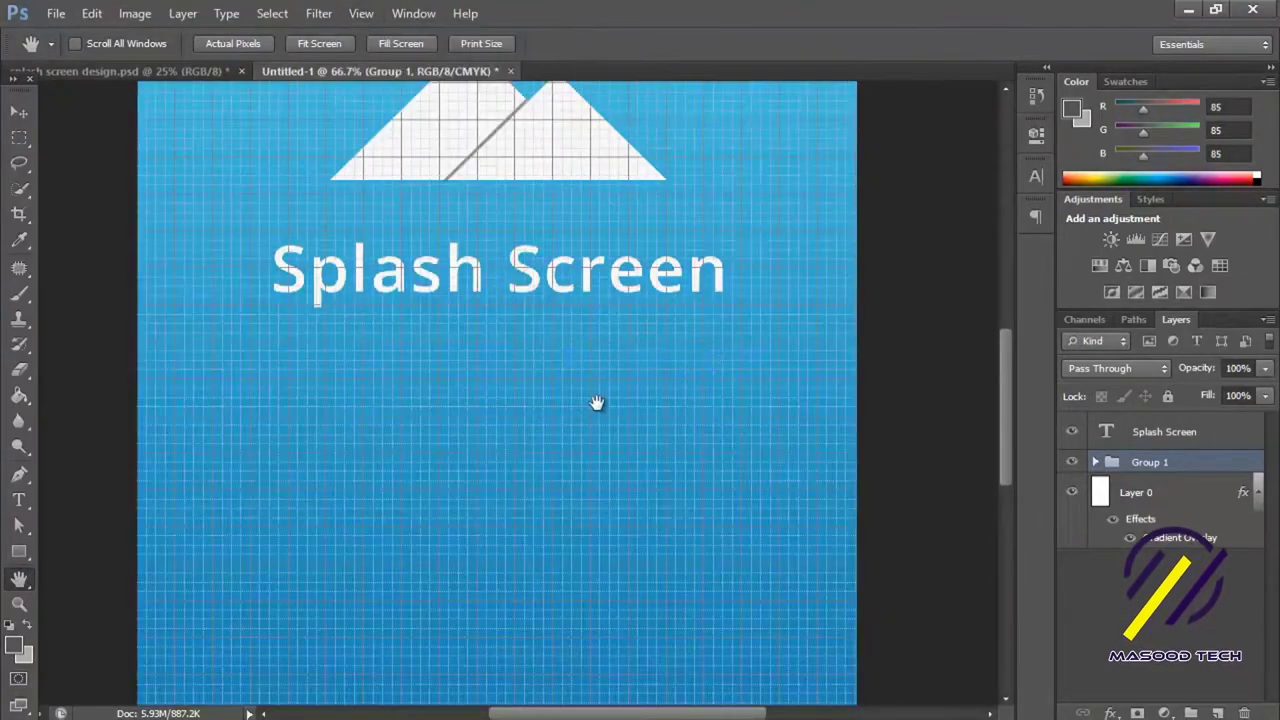
click(19, 475)
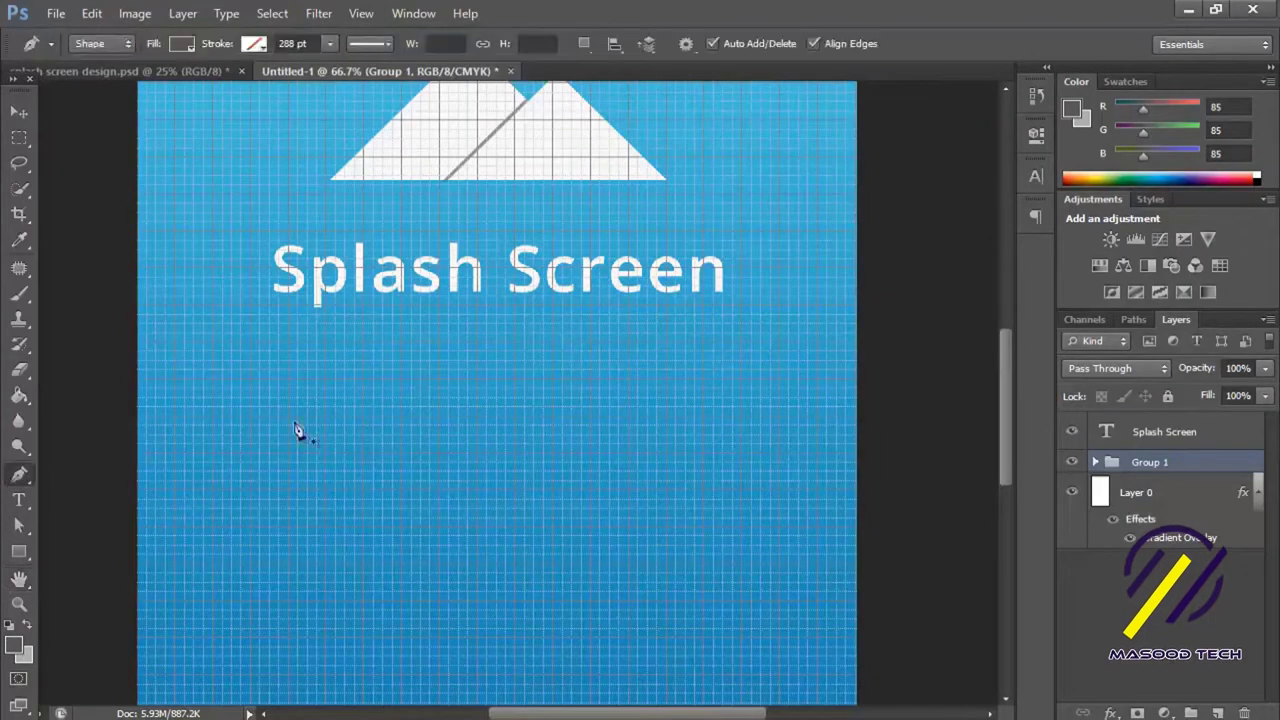
Draw a horizontal Pen-tool line under the title with a white 3 pt stroke
click(401, 379)
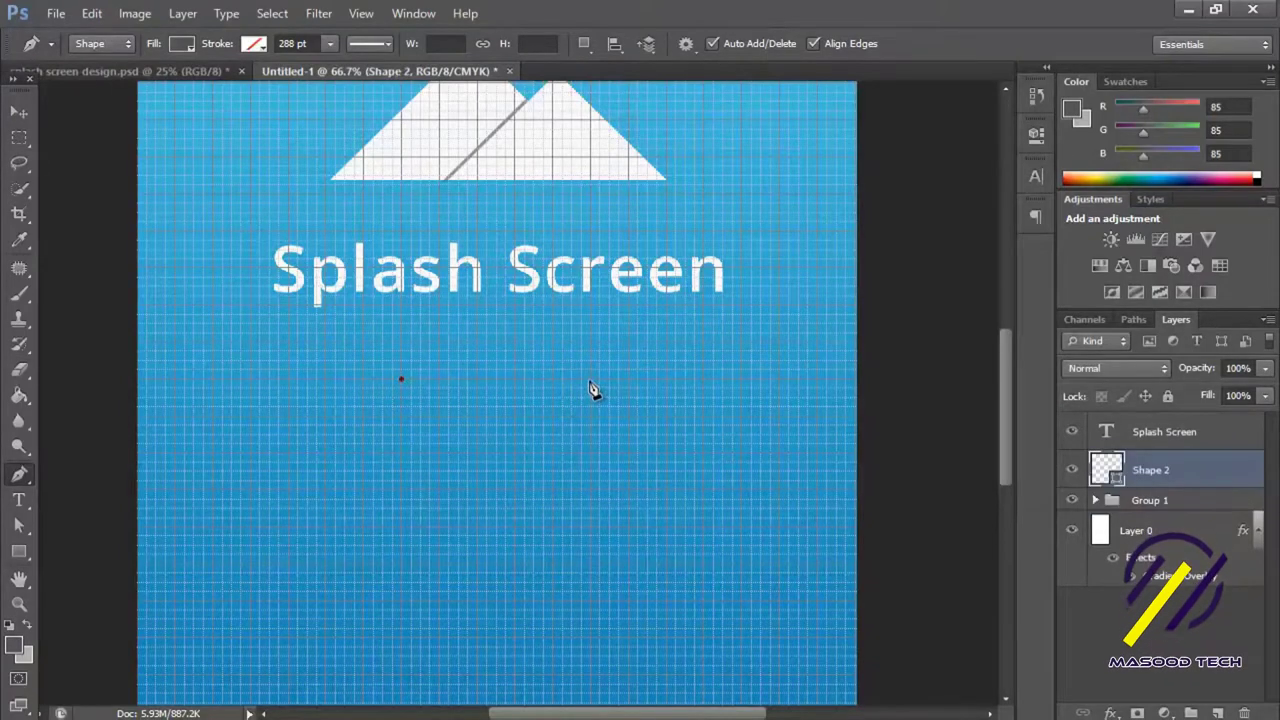
click(590, 379)
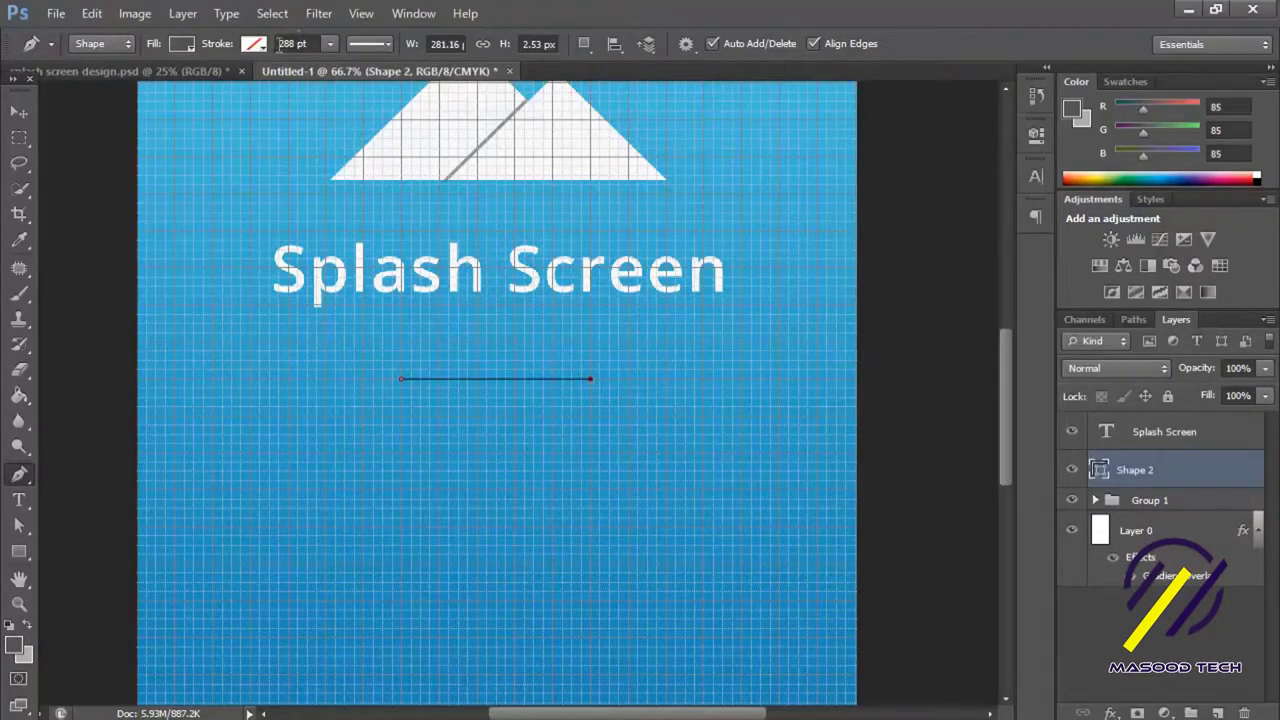
click(327, 46)
drag(322, 63, 283, 69)
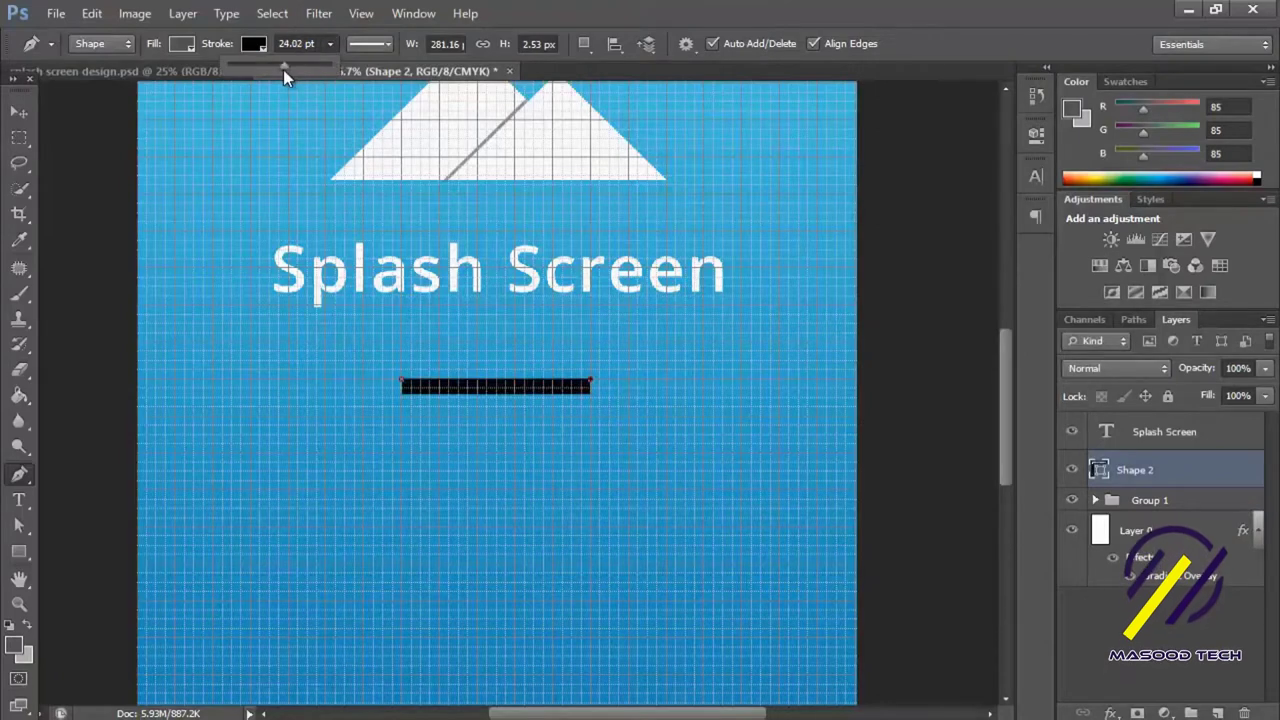
click(257, 45)
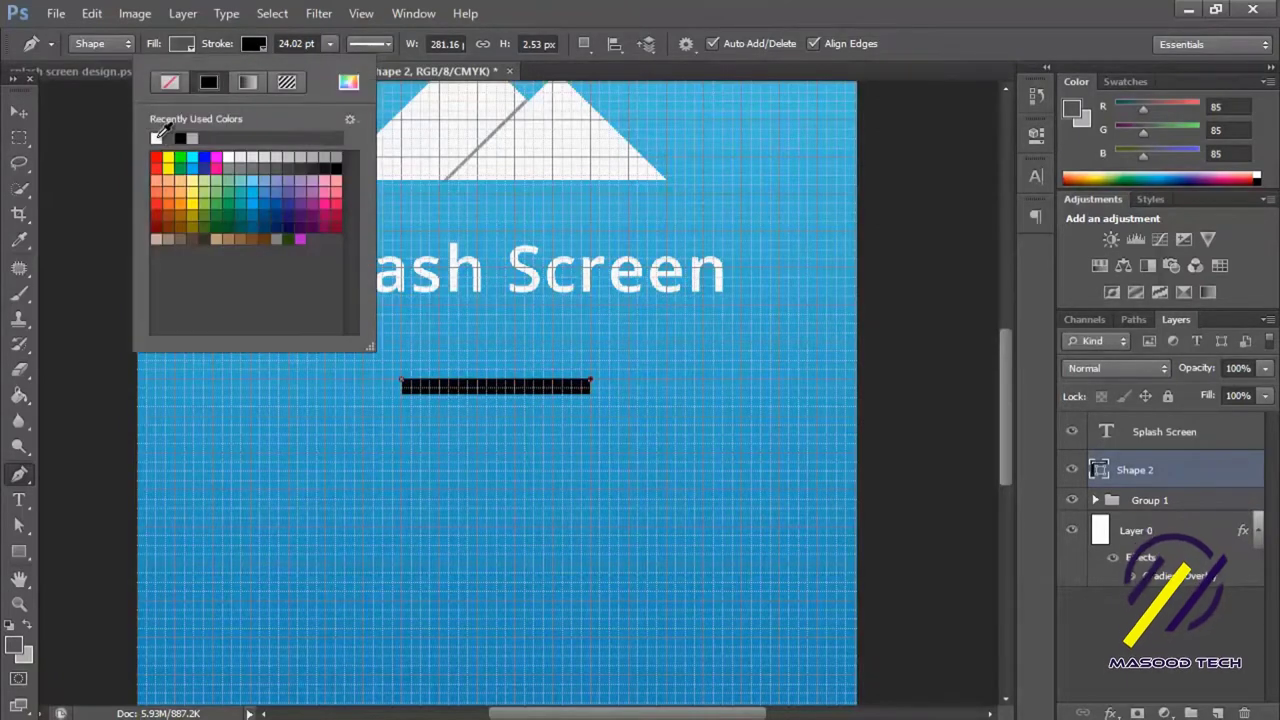
click(156, 138)
click(281, 45)
double_click(287, 44)
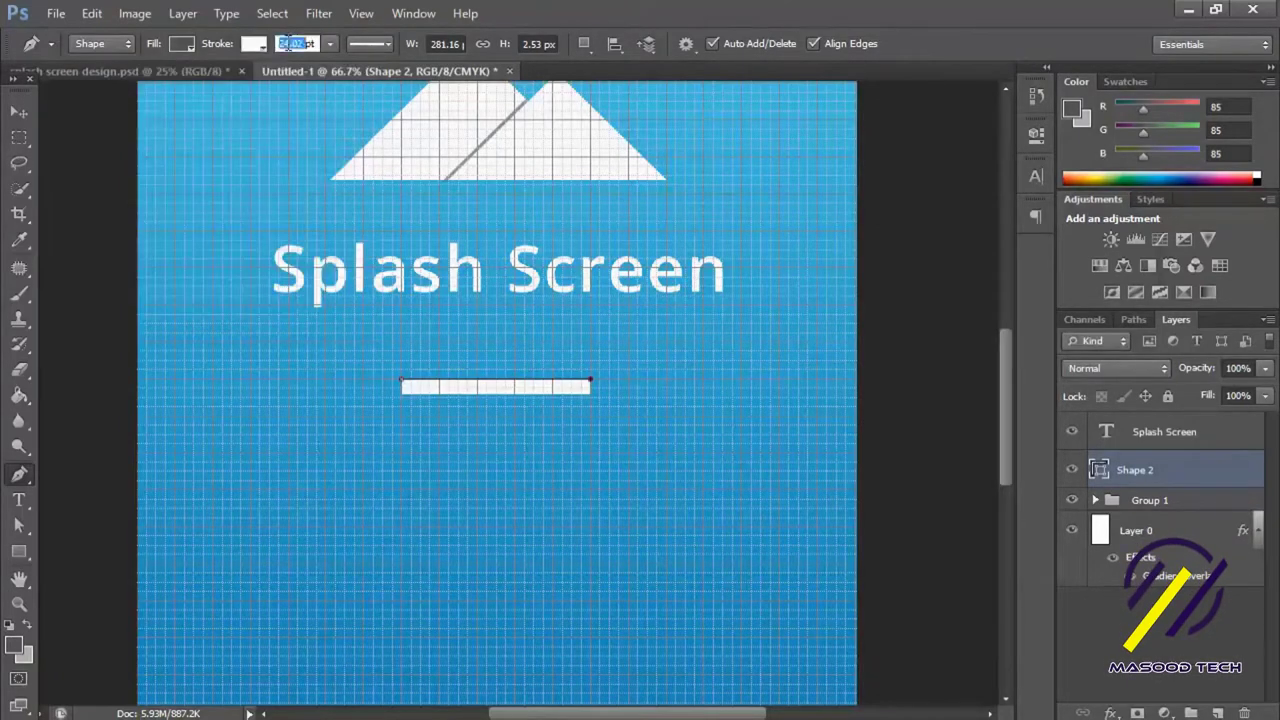
text(3)
key(Return)
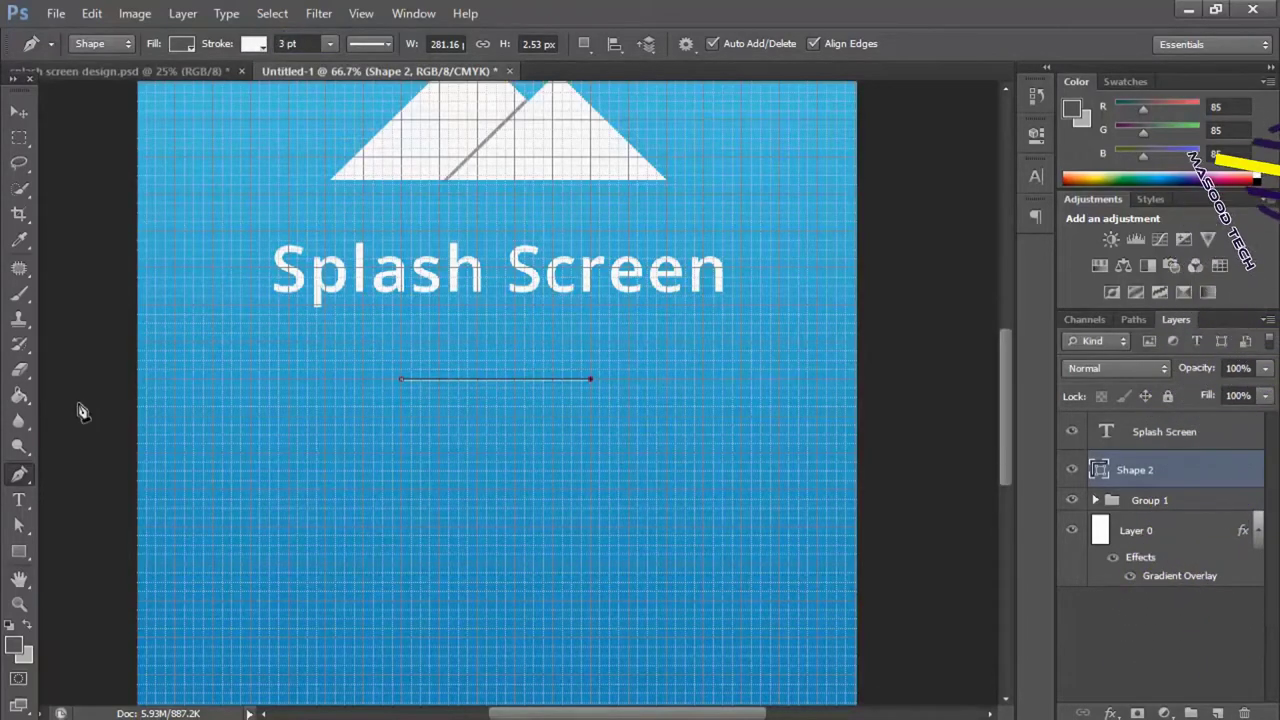
Hide the grid, select the Splash Screen text layer and zoom out to the whole design
key(ctrl+apostrophe)
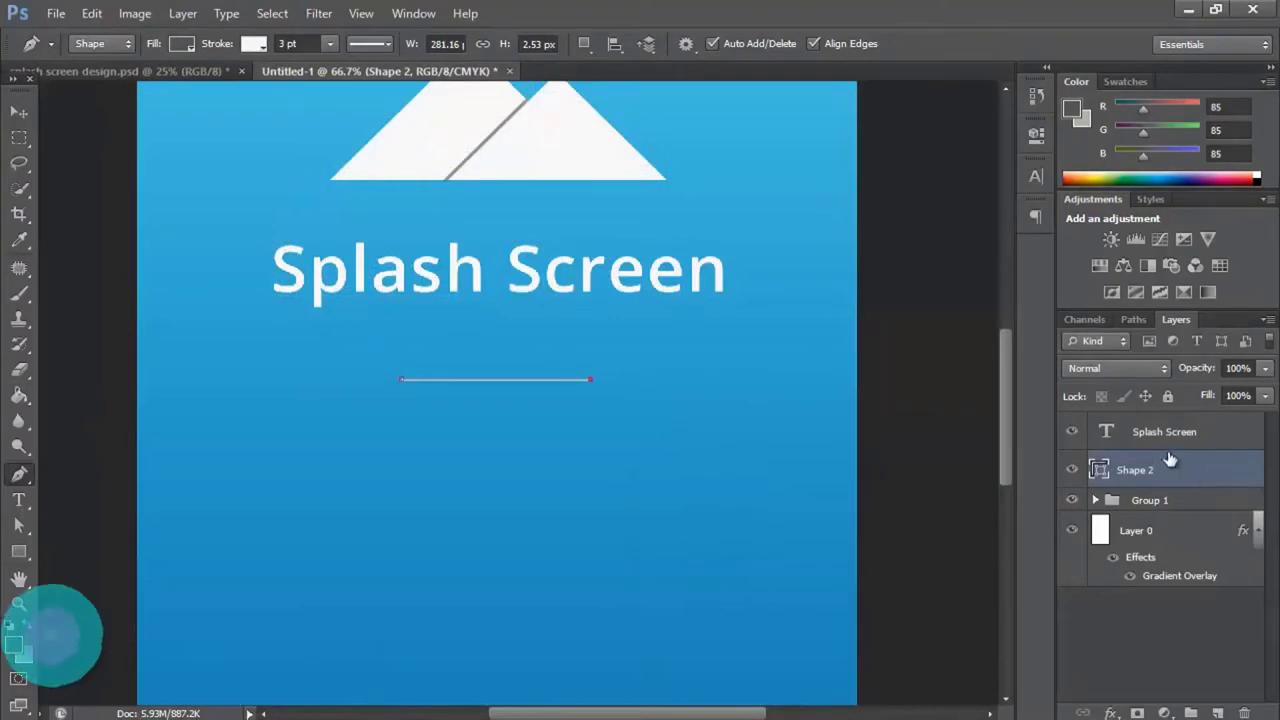
click(1170, 432)
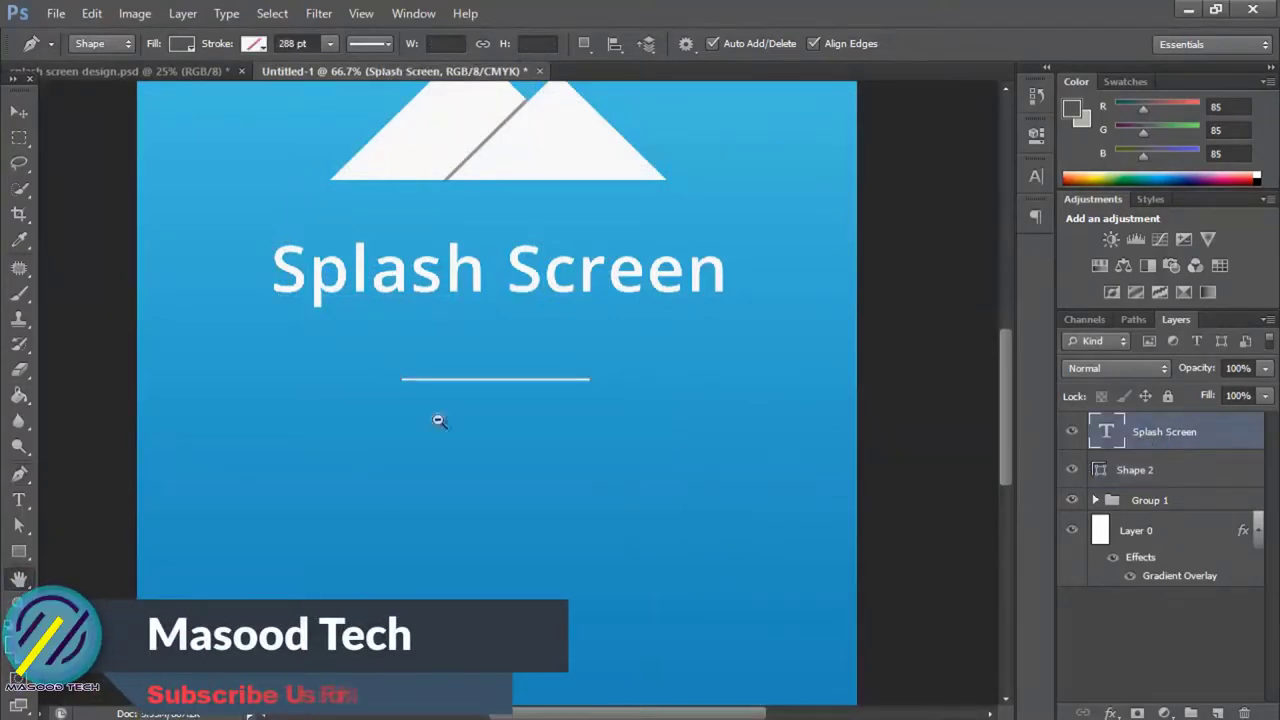
key(h)
key(ctrl+minus)
key(ctrl+minus)
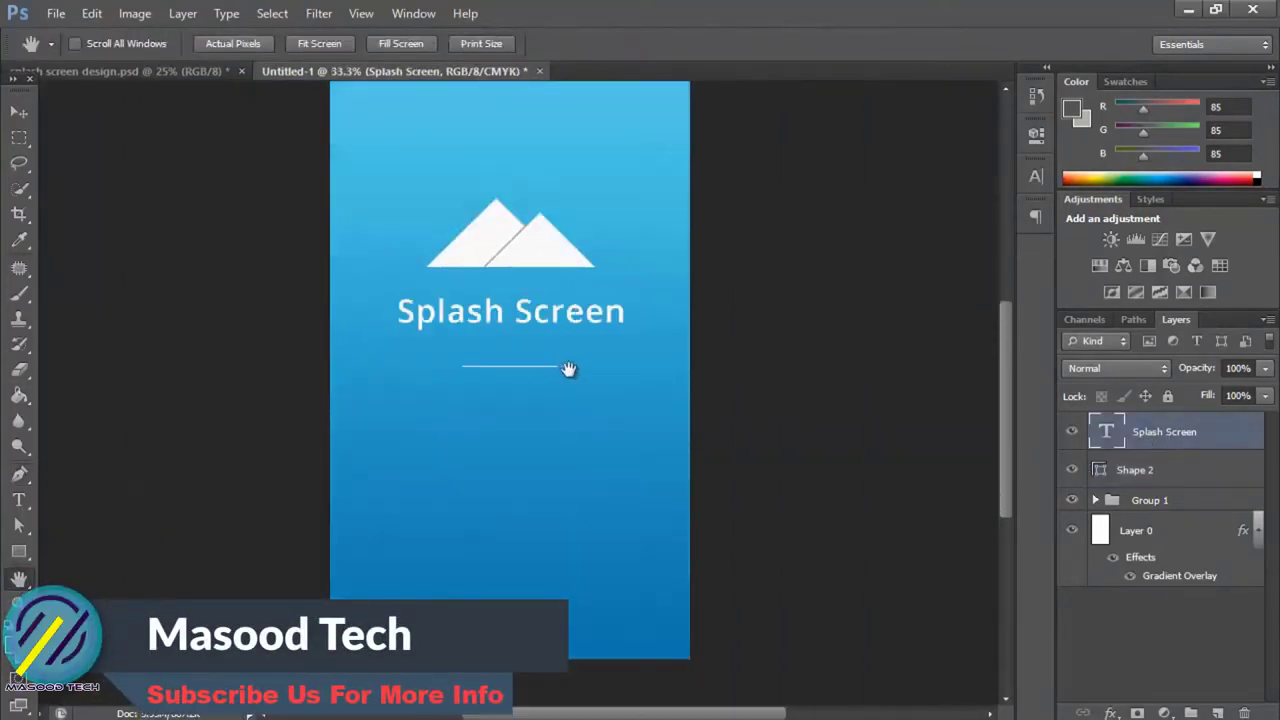
key(ctrl+minus)
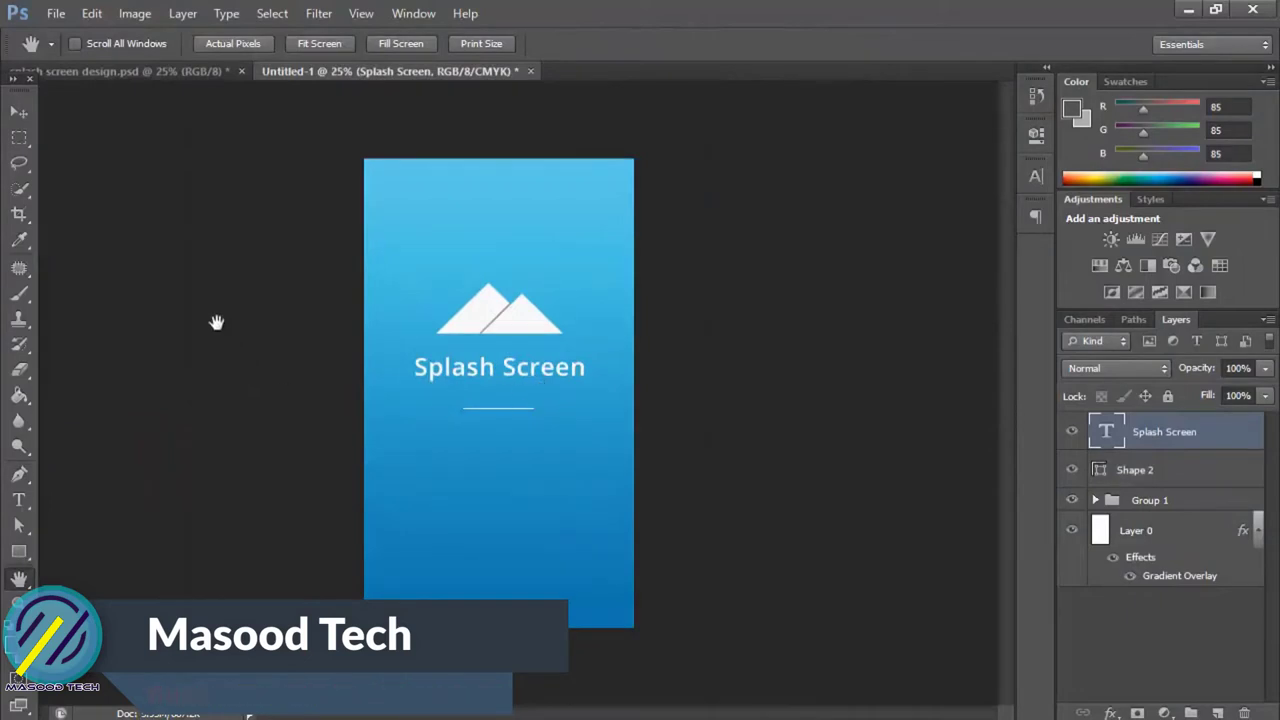
Nudge the Splash Screen title and Shape 2 underline slightly to centre them
click(19, 111)
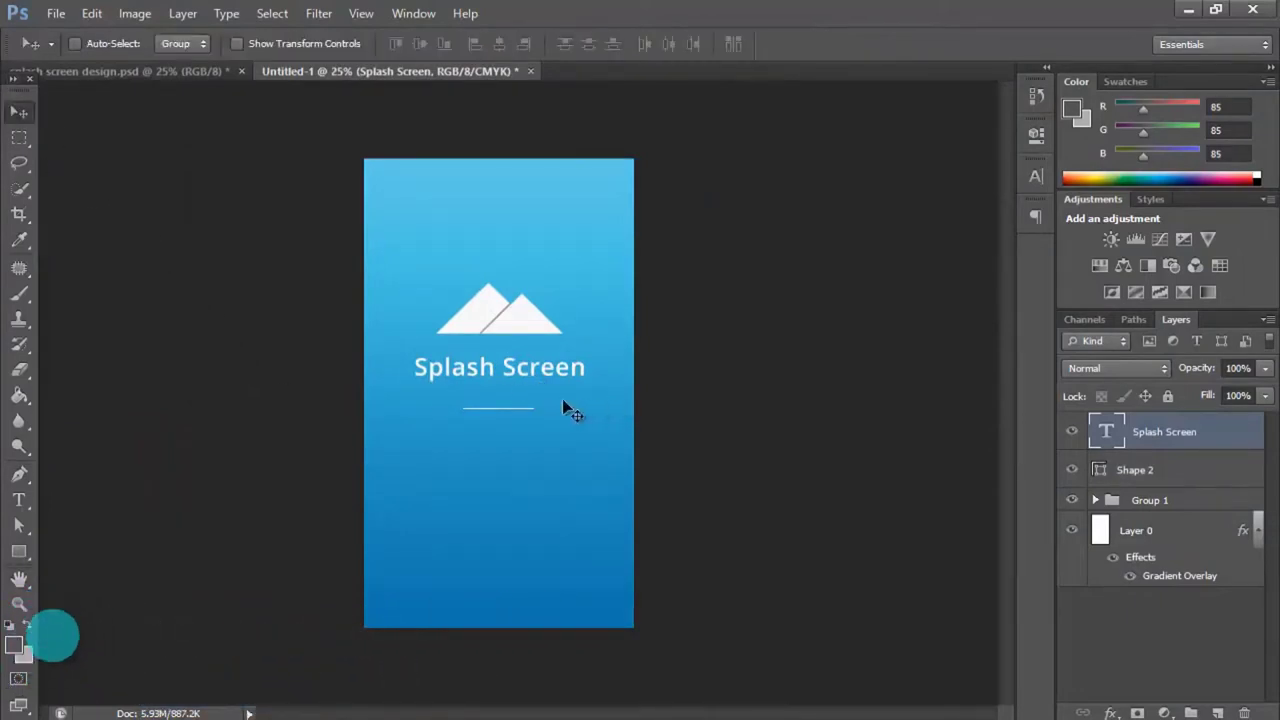
drag(510, 412, 509, 414)
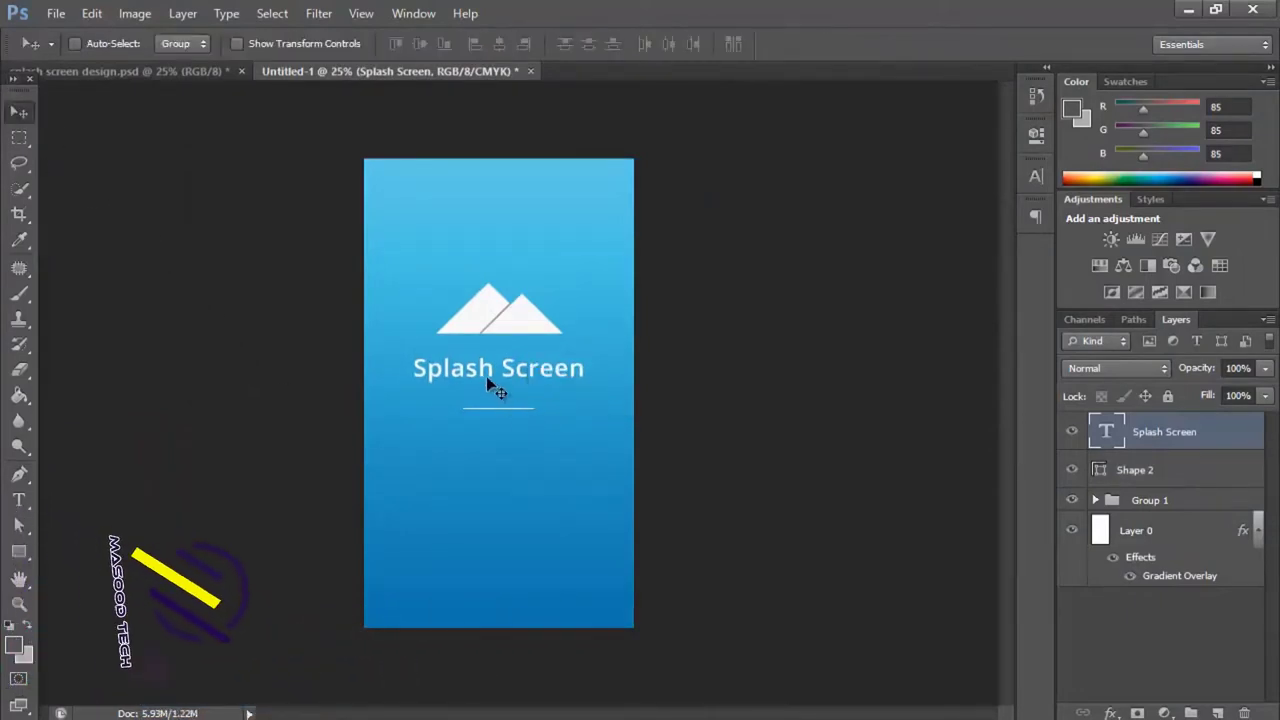
ctrl+click(493, 408)
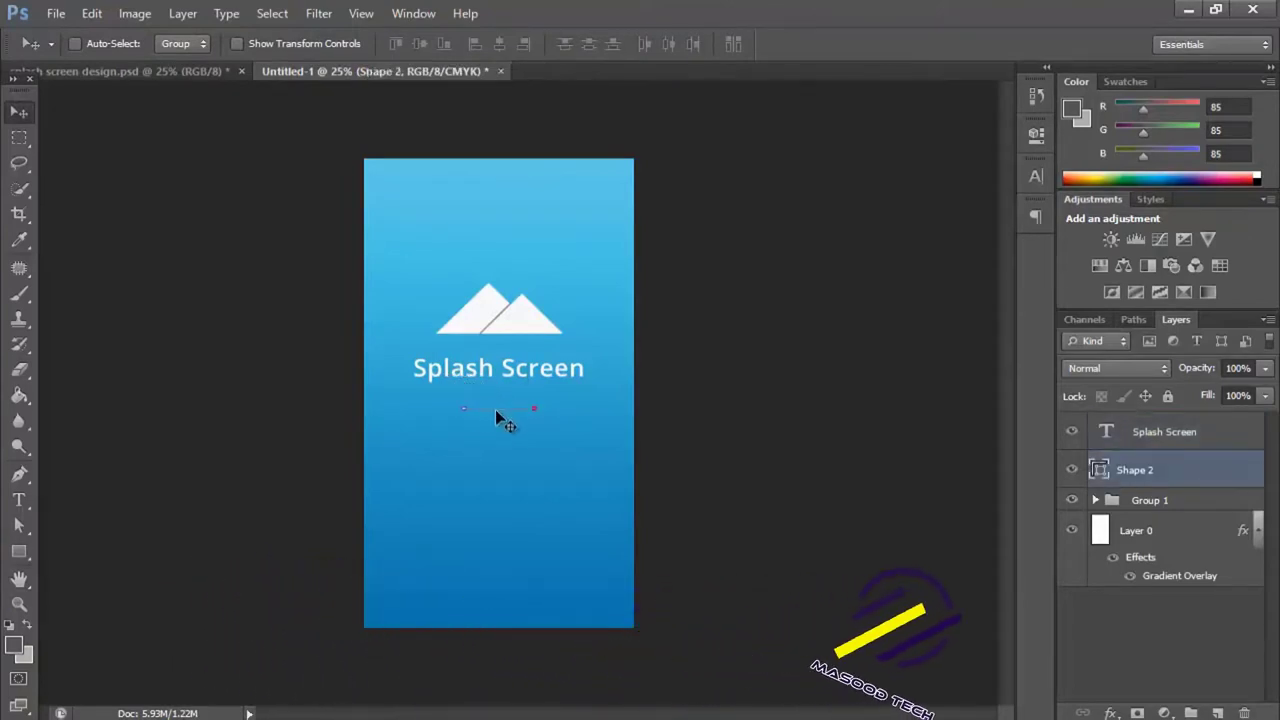
drag(495, 409, 493, 410)
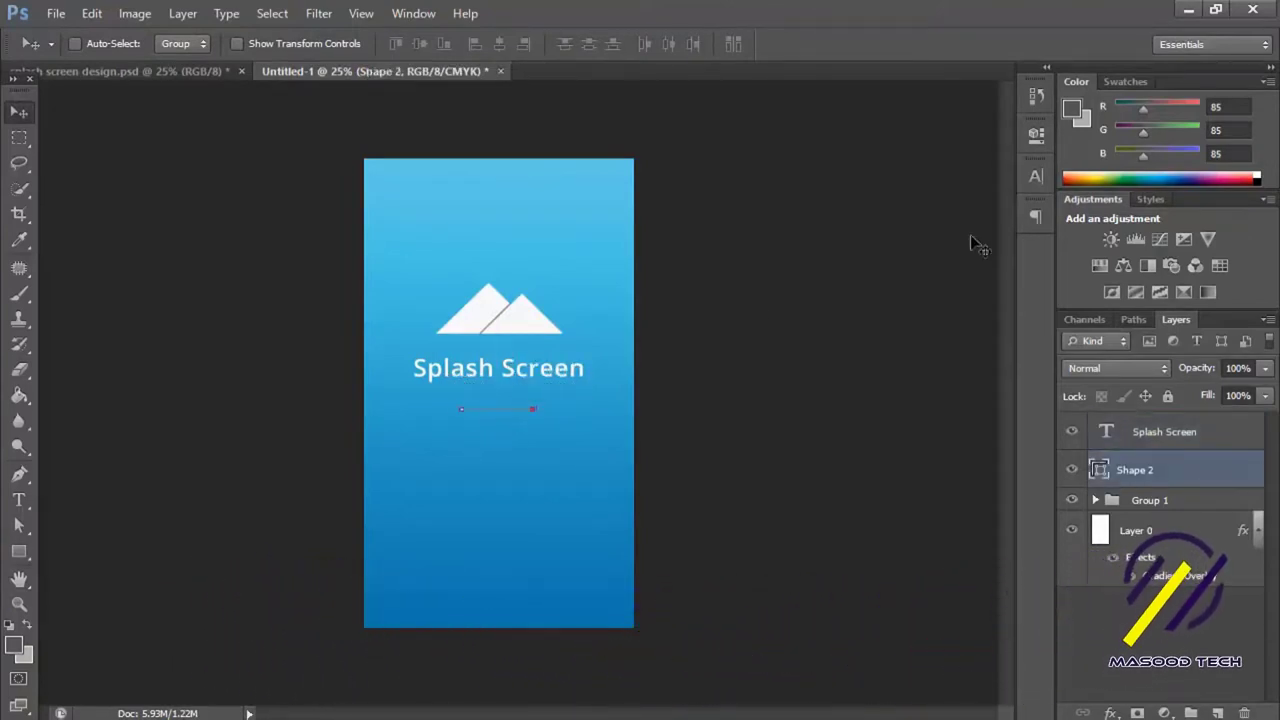
Select the title, Shape 2 and Group 1, and move them down together about 2.40 cm
click(1158, 431)
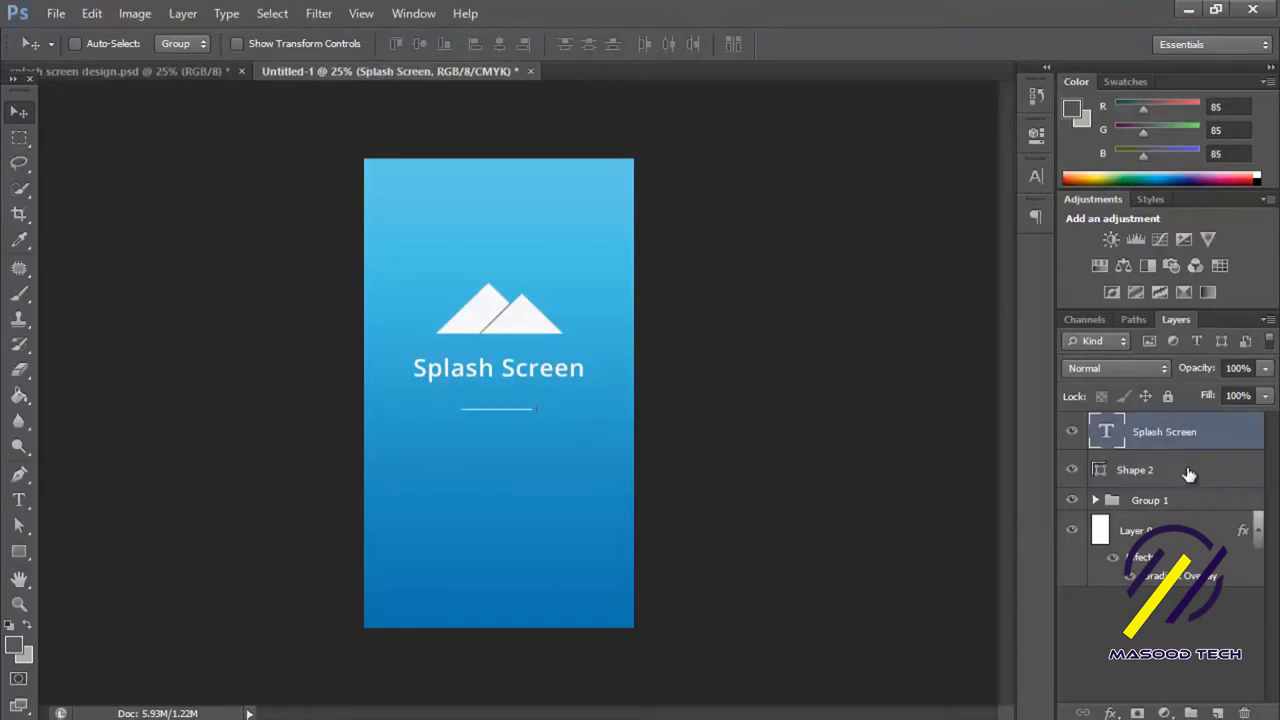
shift+click(1168, 478)
shift+click(1131, 497)
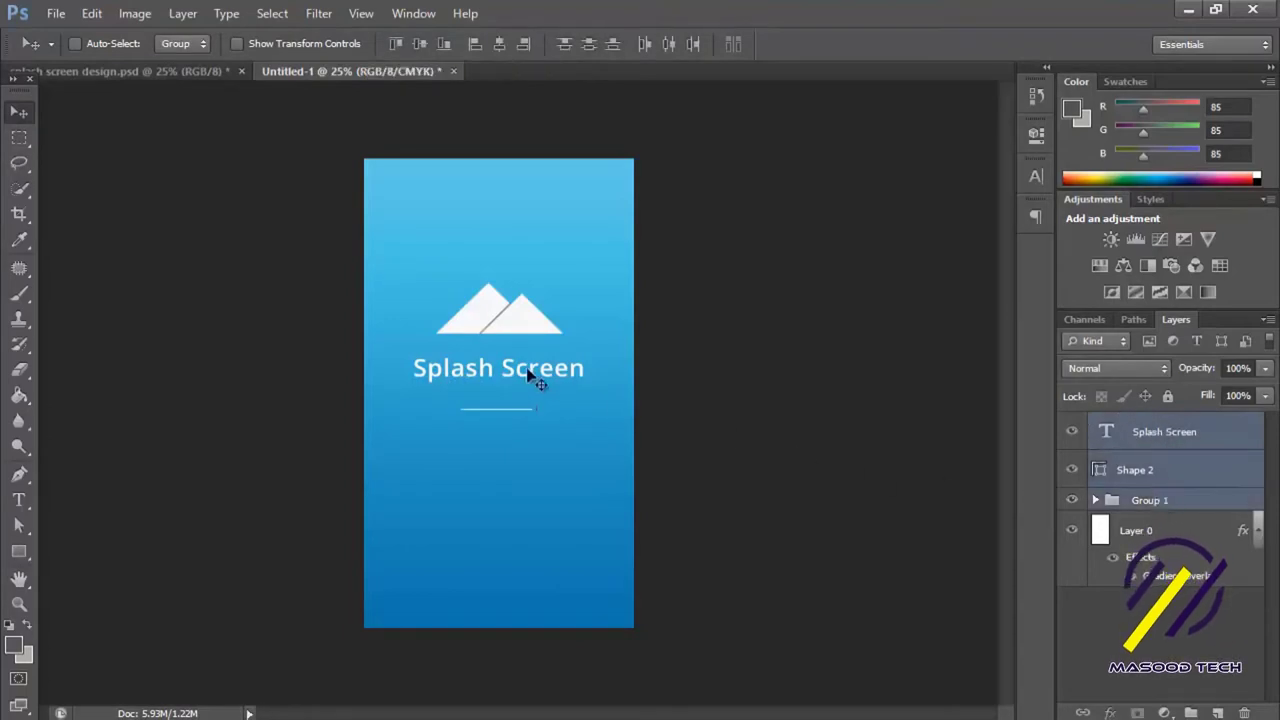
drag(507, 378, 512, 388)
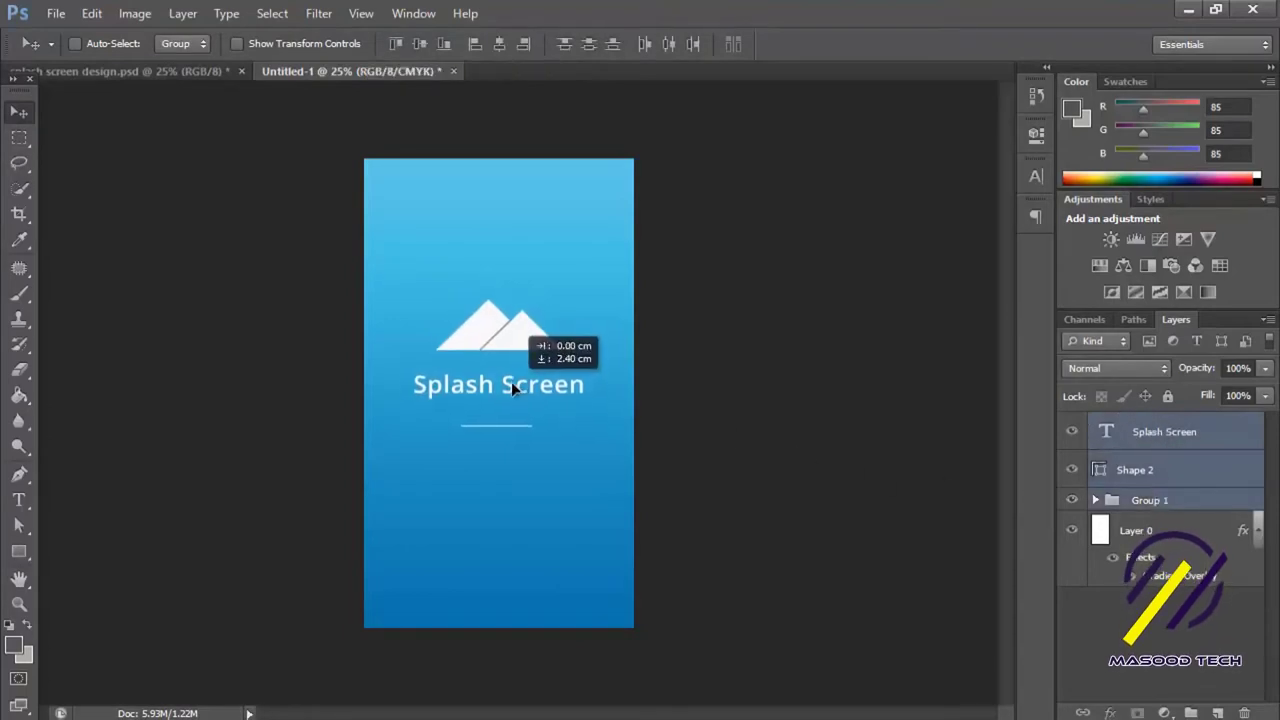
click(20, 583)
ctrl+click(565, 421)
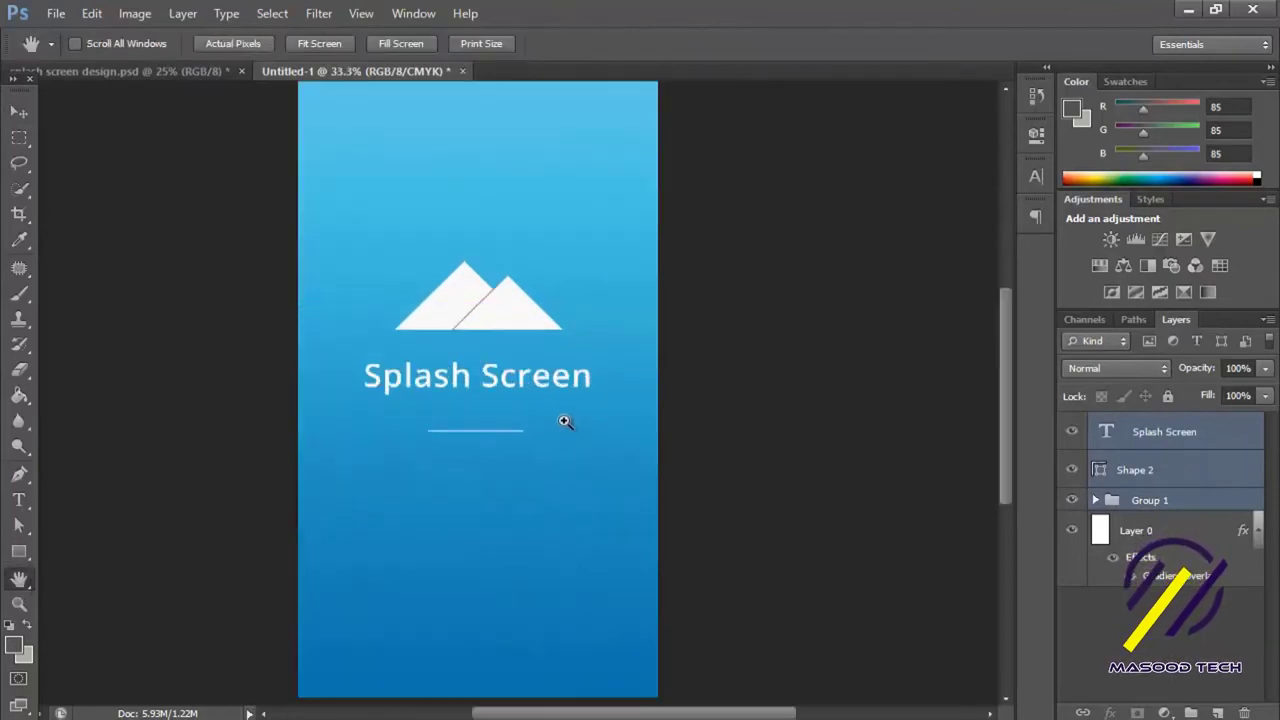
ctrl+alt+click(565, 421)
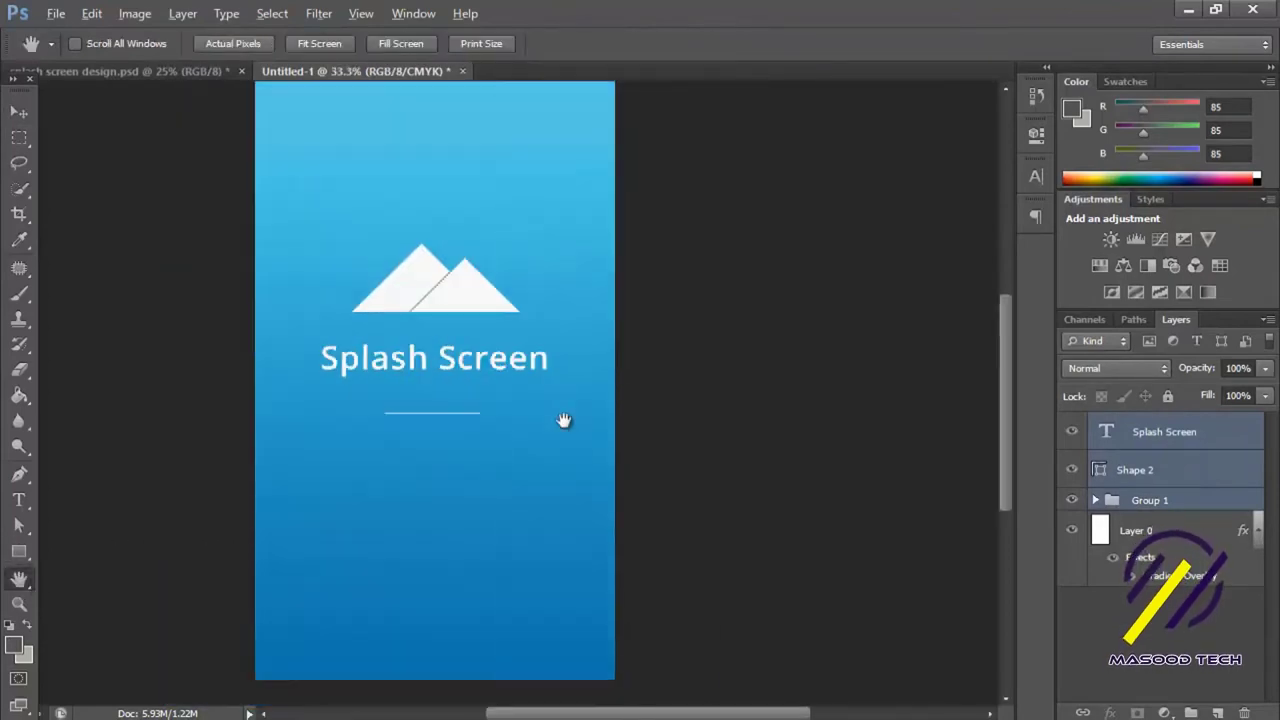